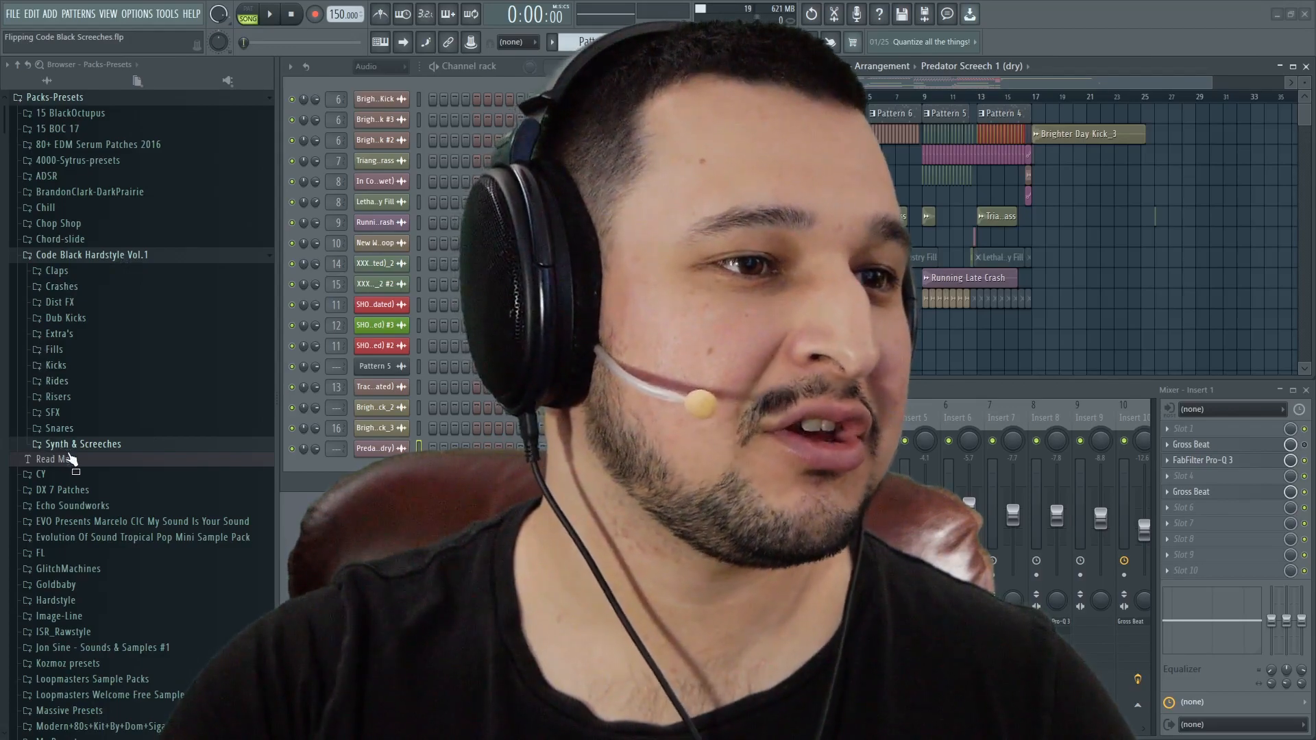
Open the Synth & Screeches folder of Code Black Hardstyle Vol.1 and audition several screech samples, including FEAR Intro Sounds, In Control Screeches and Pandora Screech 1
click(76, 444)
scroll(96, 398, down, 4)
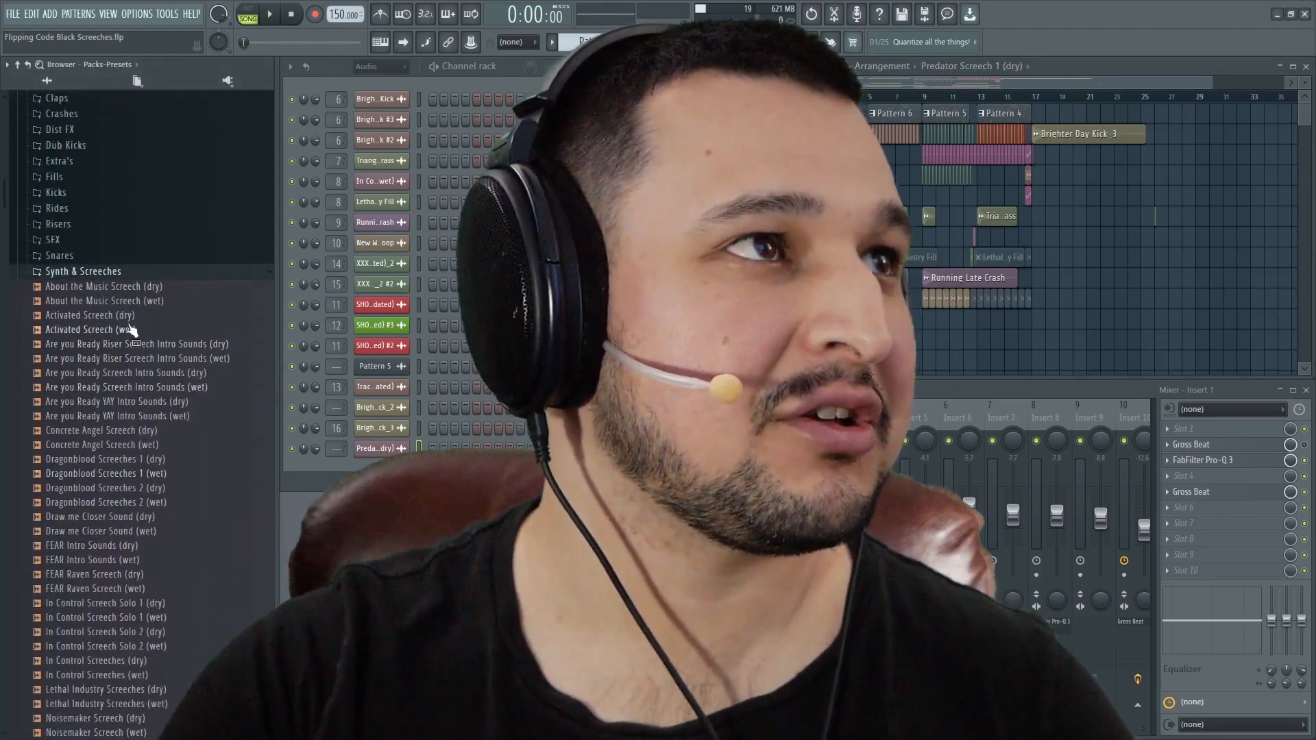
click(127, 315)
click(123, 546)
scroll(137, 617, down, 4)
click(137, 388)
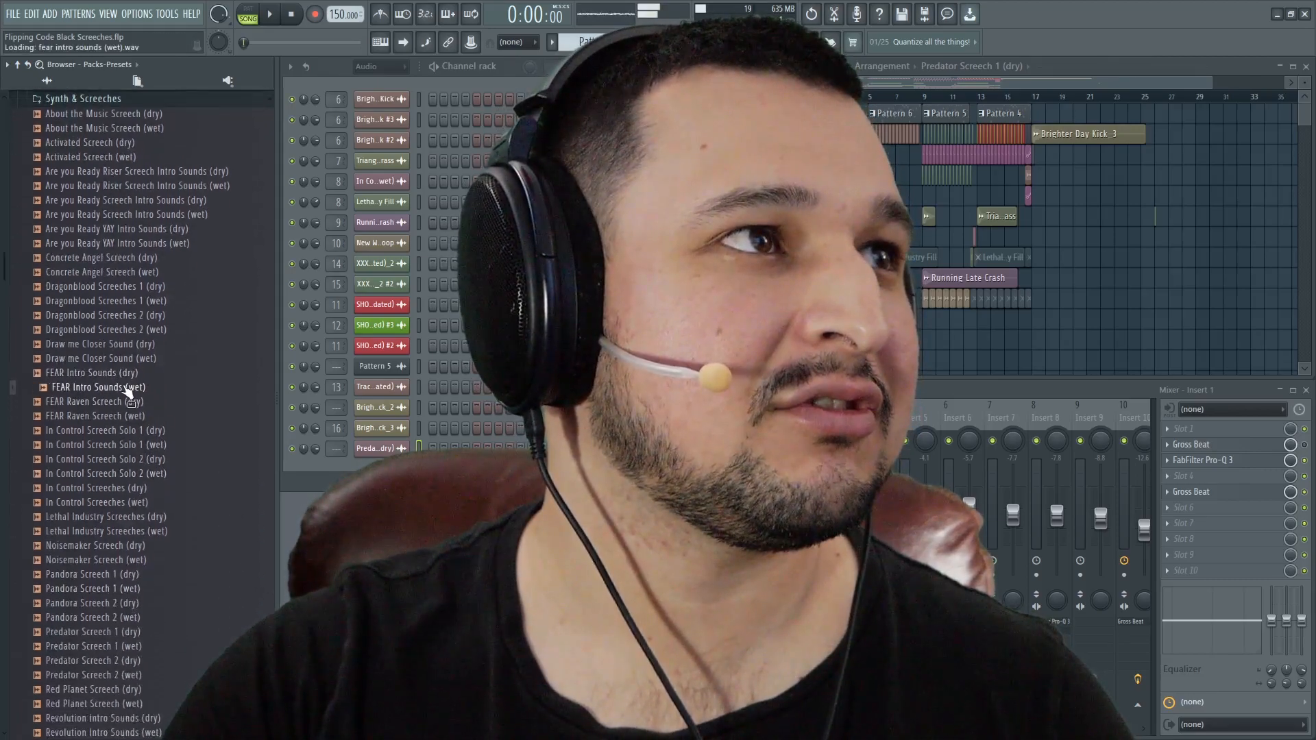
click(137, 502)
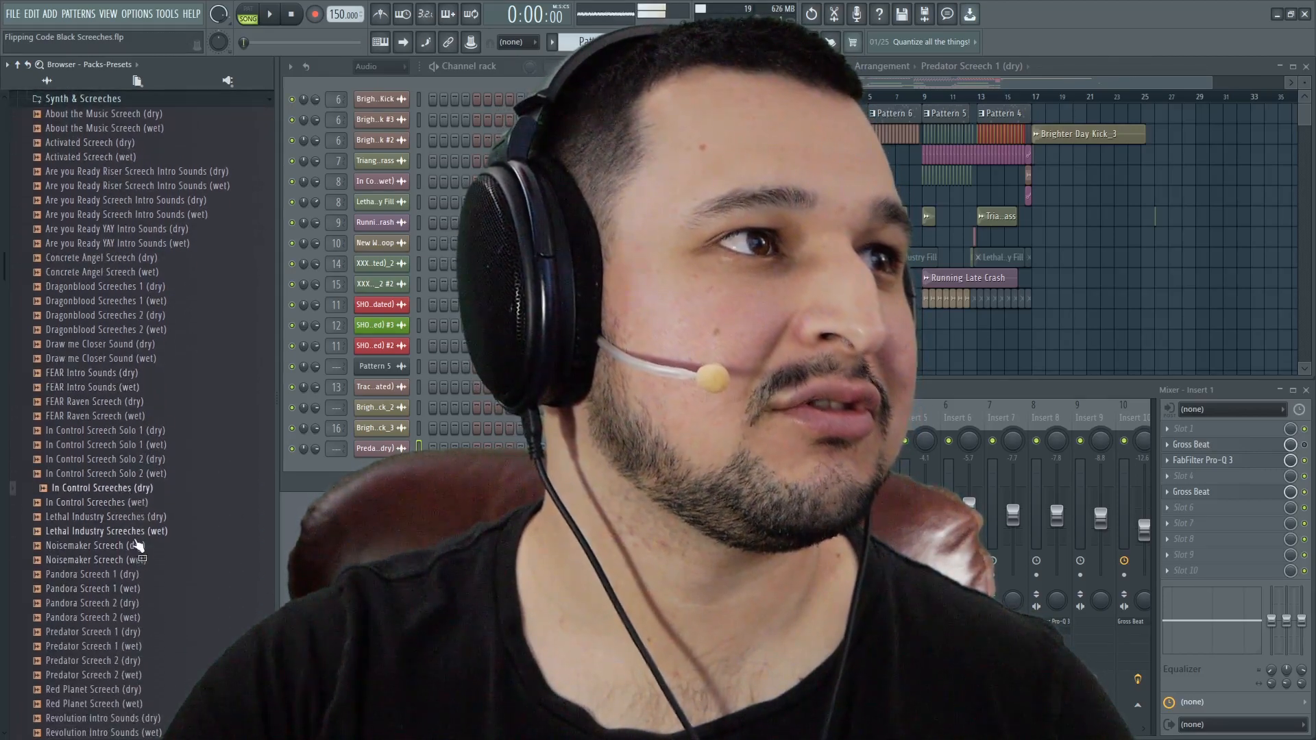
click(137, 576)
drag(137, 580, 1196, 111)
key(space)
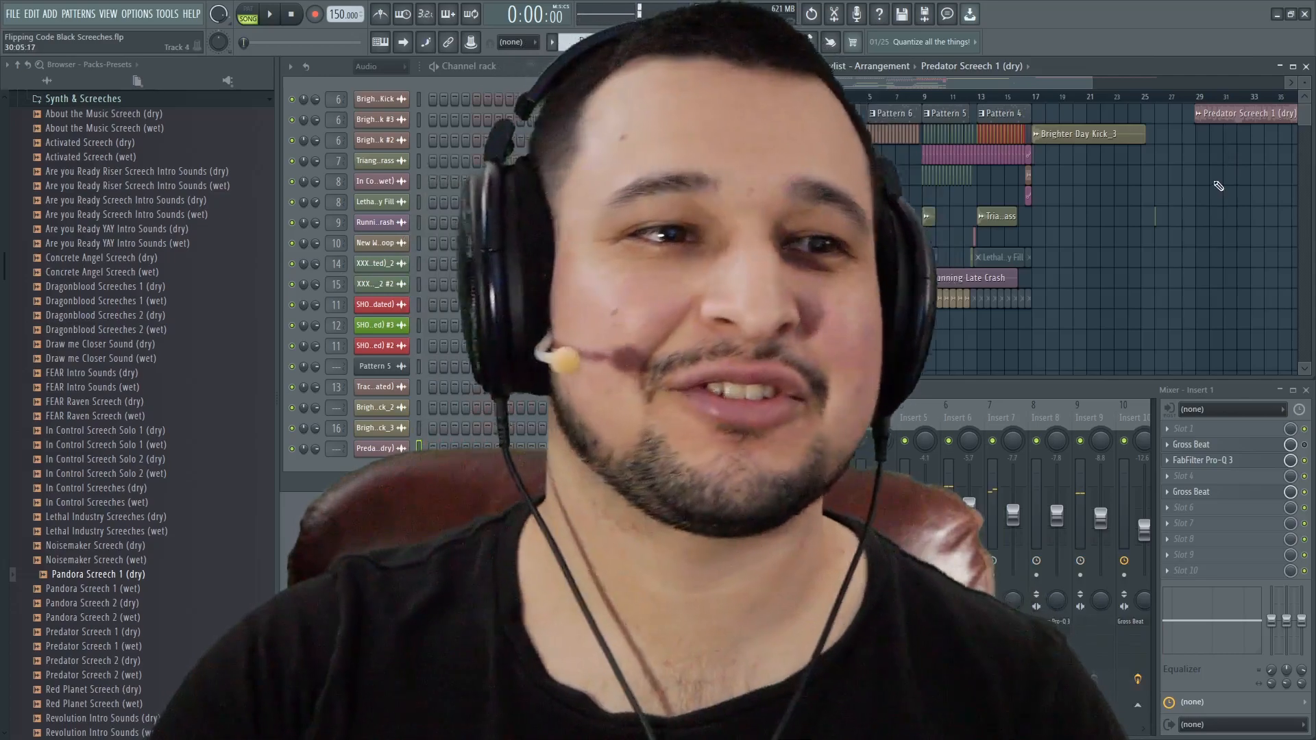
key(ctrl+z)
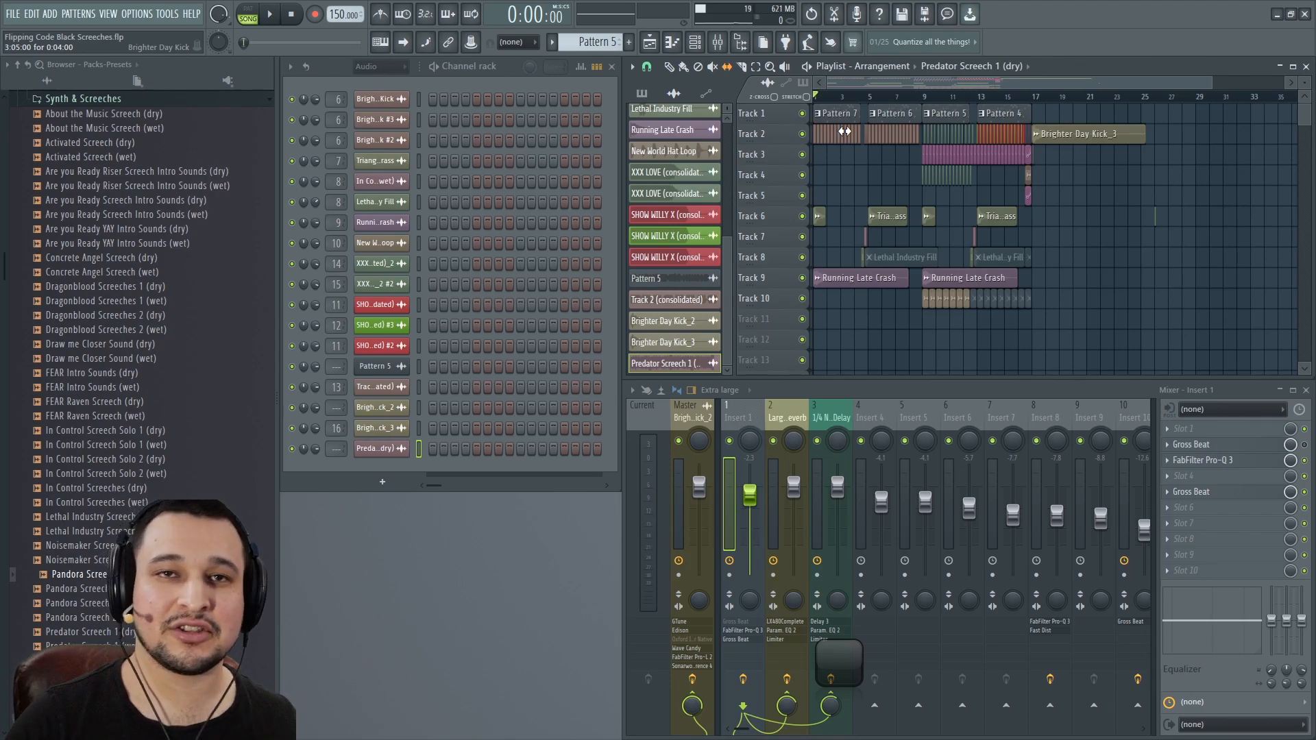
Play the arrangement from the start through the Brighter Day Kick_3 clip, with the Master mixer track selected
key(space)
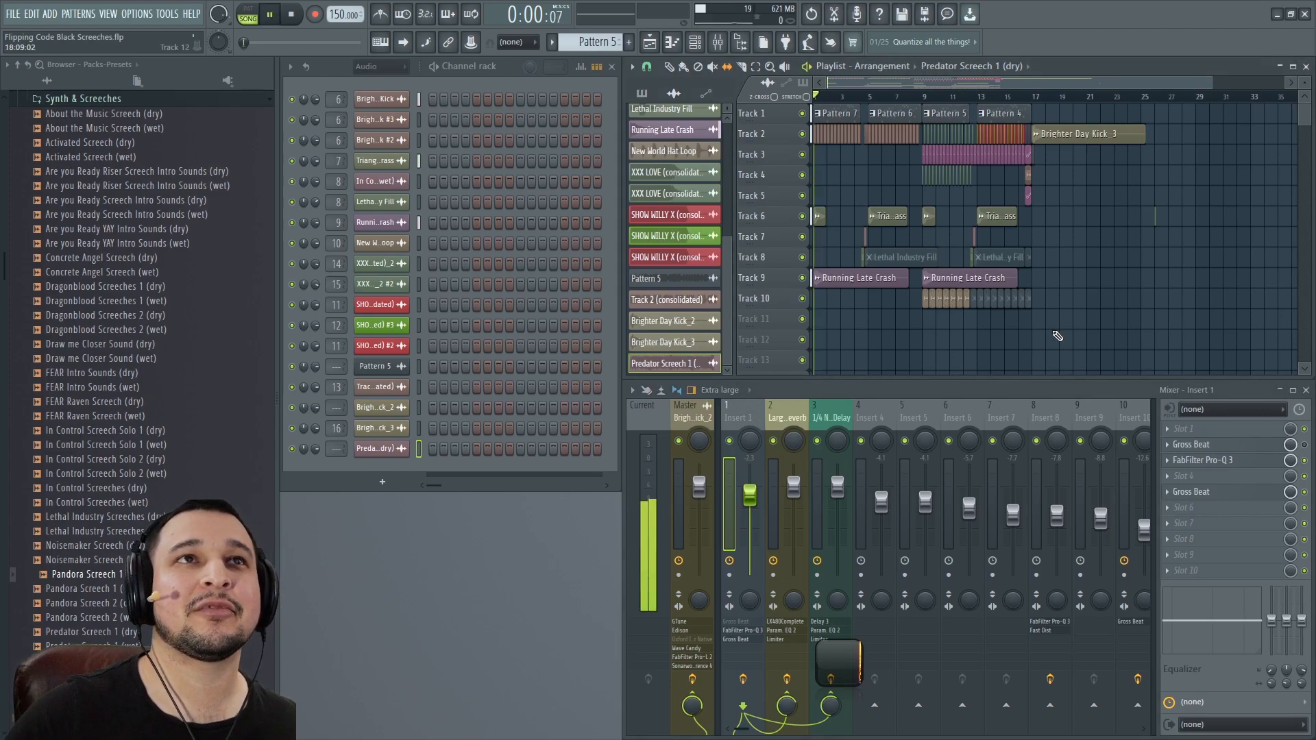
key(space)
click(679, 412)
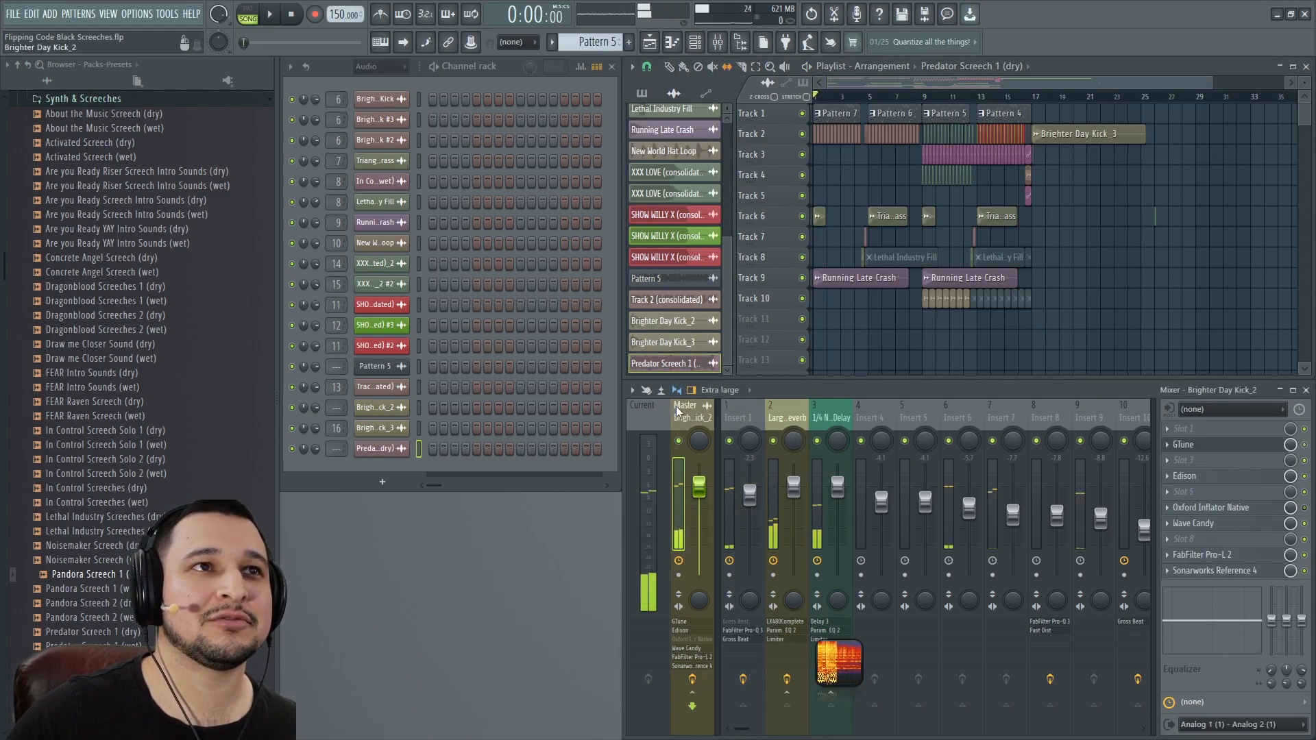
key(space)
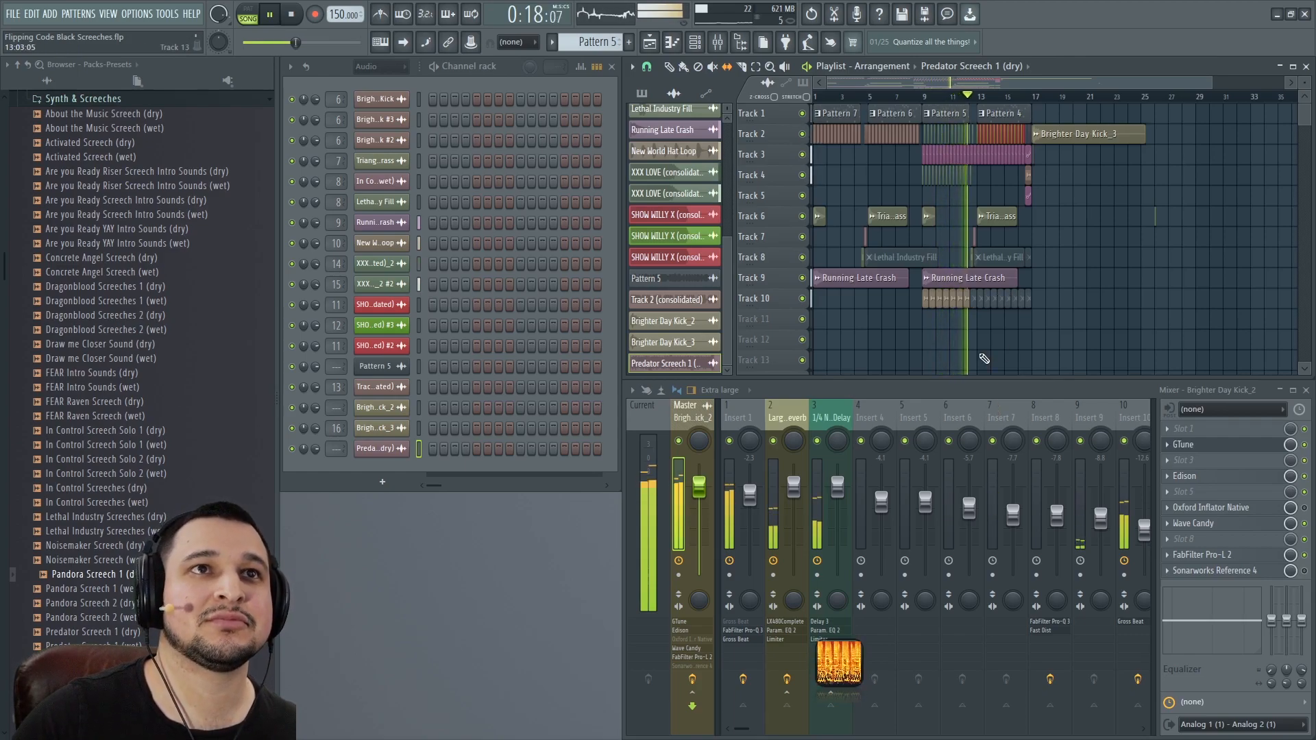
scroll(985, 359, up, 1)
scroll(984, 360, up, 2)
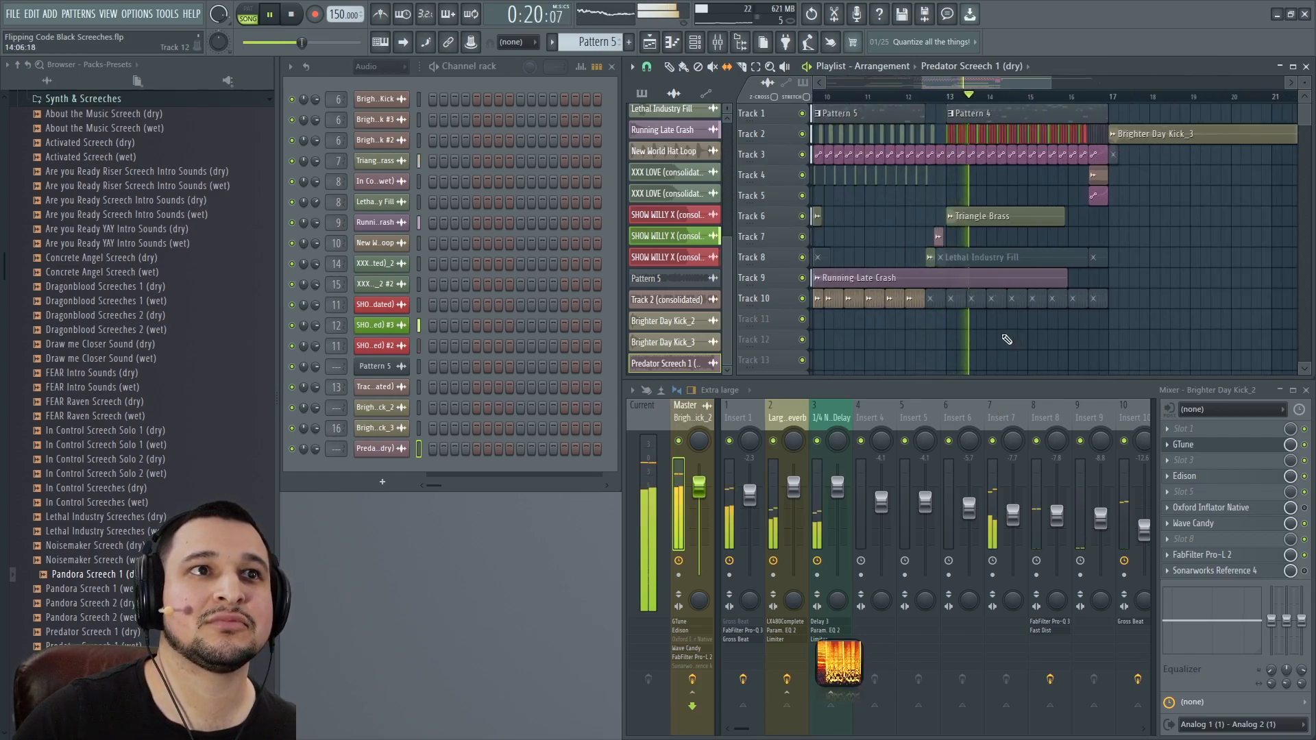
scroll(1005, 338, down, 4)
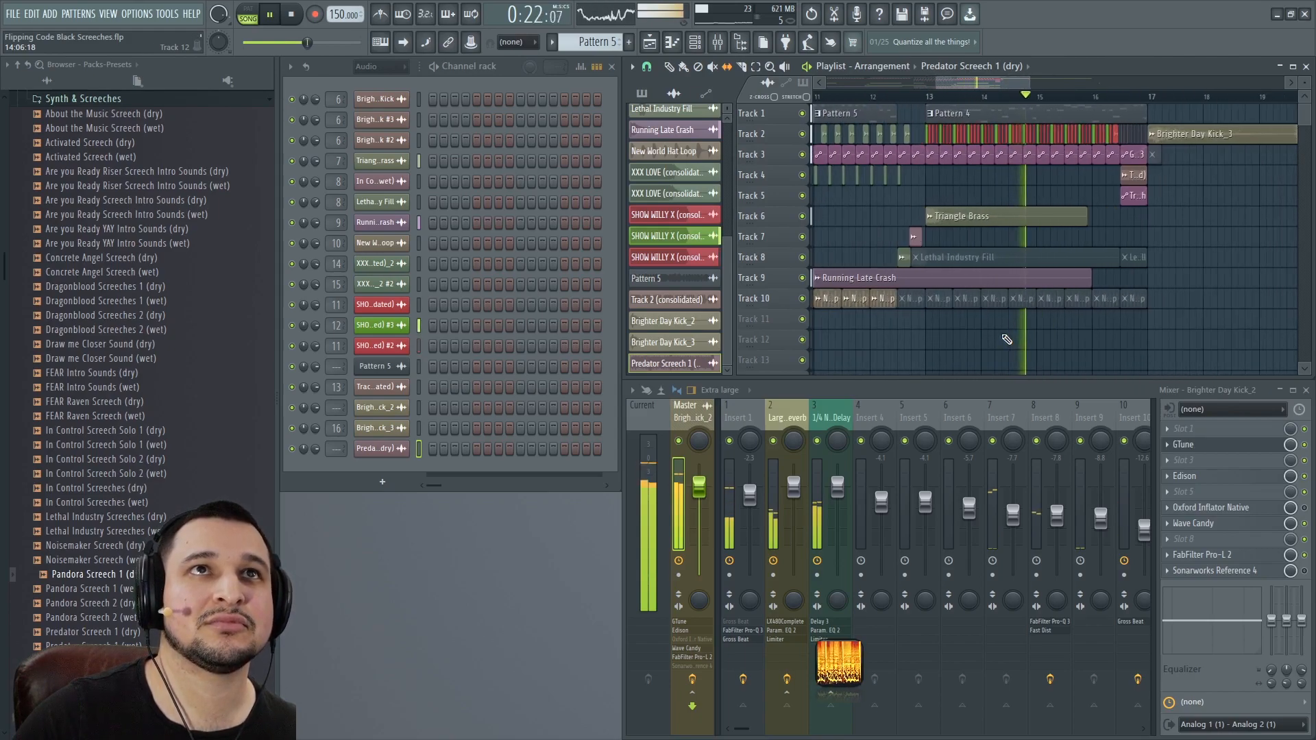
scroll(1006, 339, down, 2)
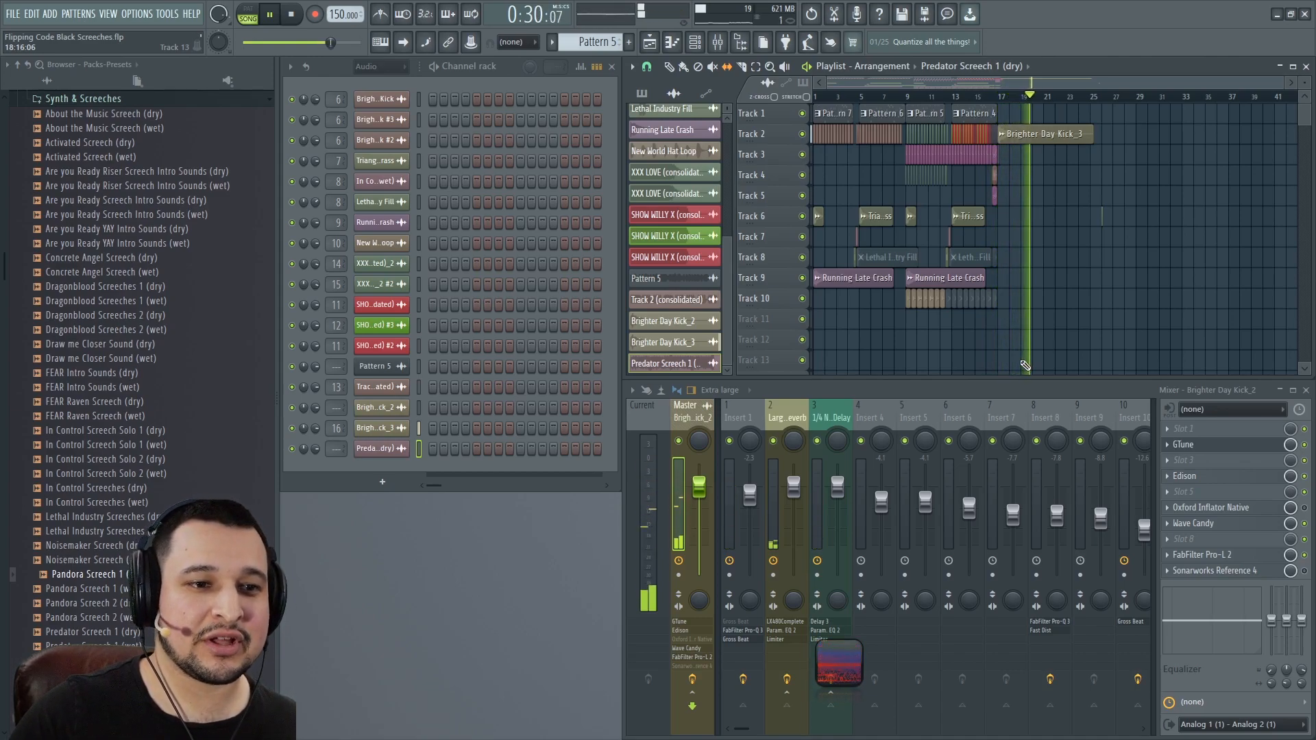
key(space)
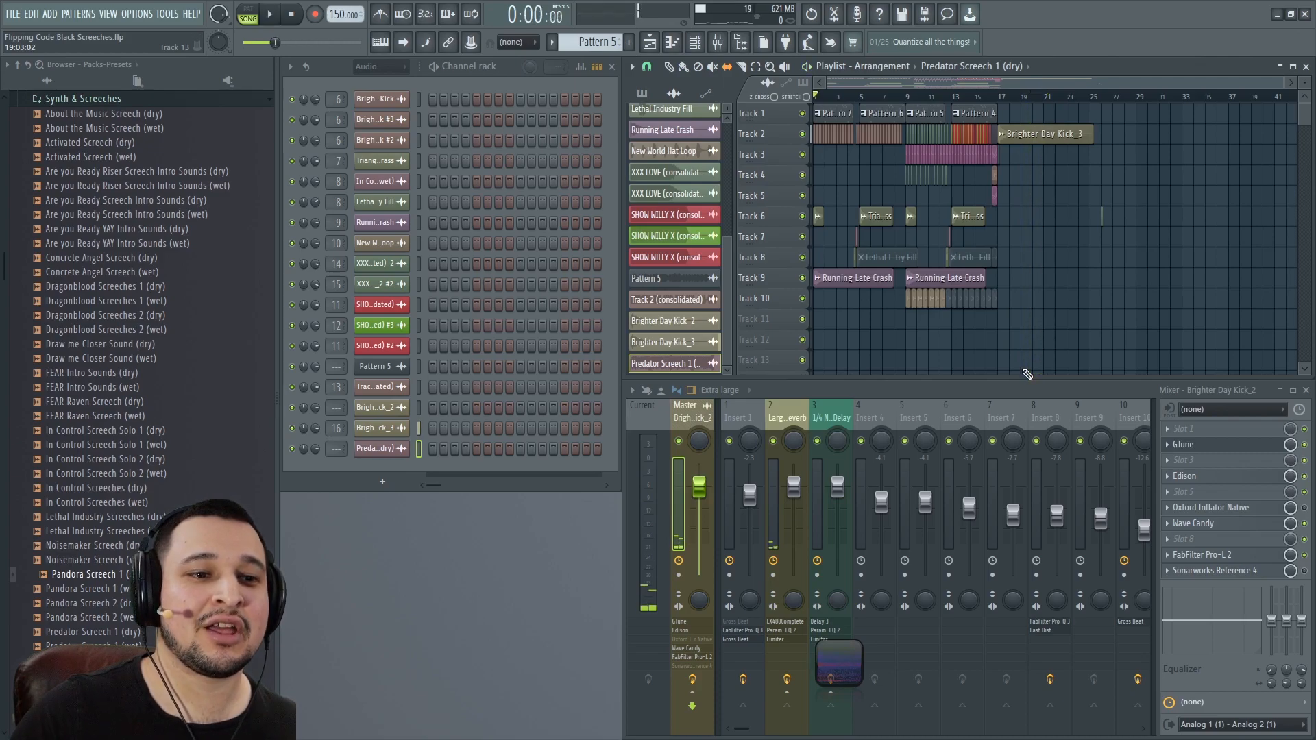
Solo Track 1 in the playlist and open the existing Pandora Screech 1 (dry) Slicex channel
ctrl+right_click(832, 115)
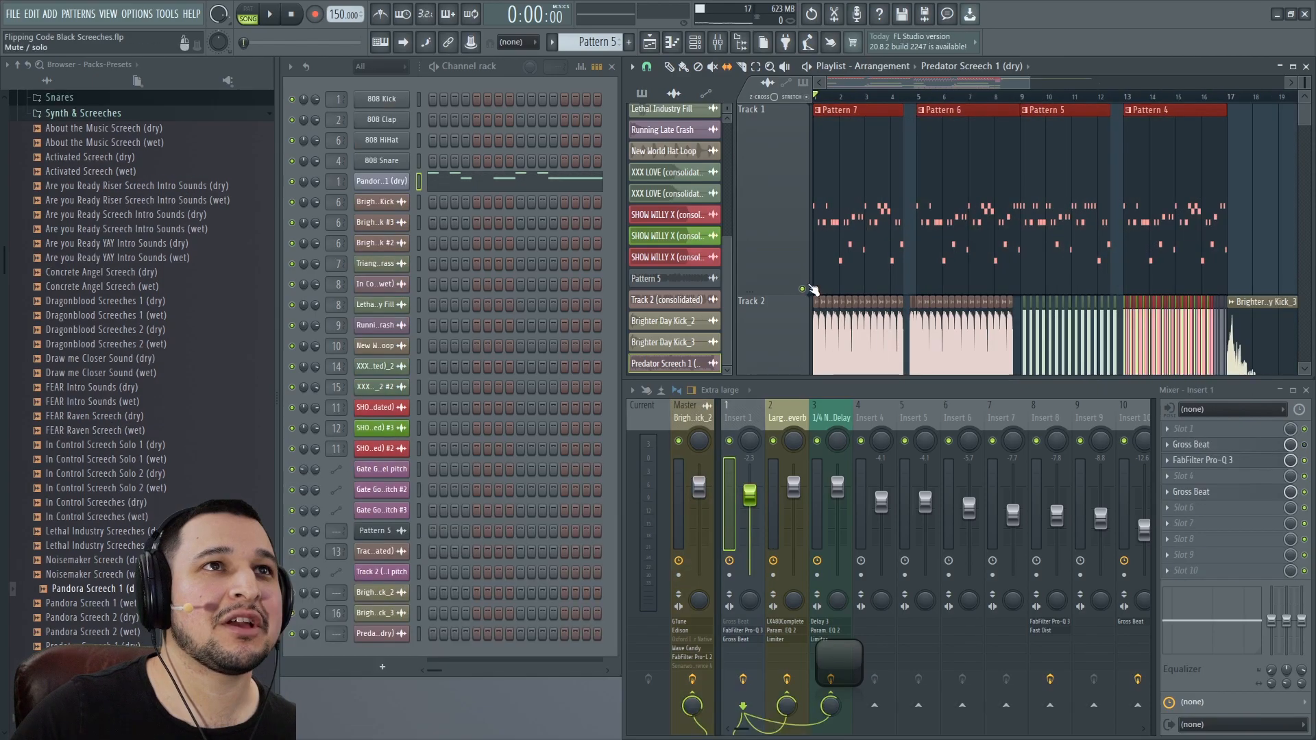
right_click(802, 289)
right_click(778, 107)
click(396, 182)
click(397, 183)
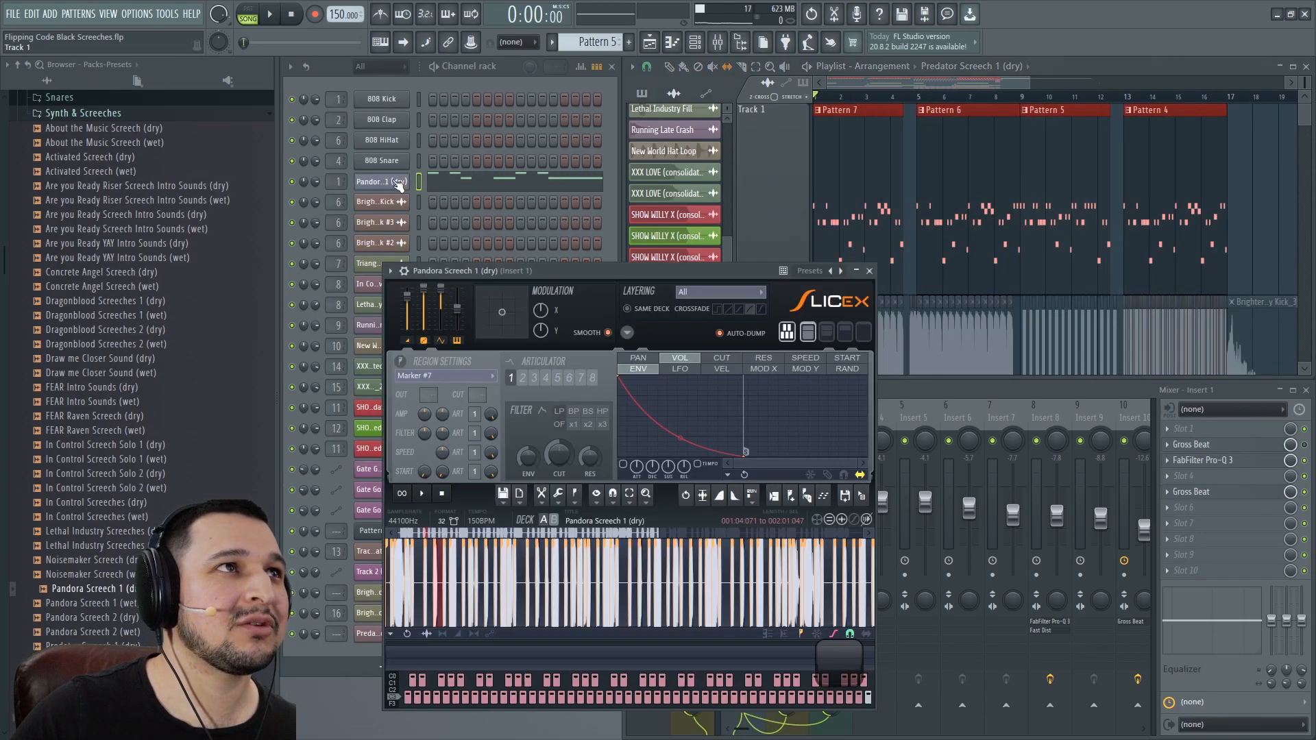
Audition several slices of Pandora Screech 1 (dry) in Slicex and examine the marker regions in its waveform
scroll(467, 582, down, 2)
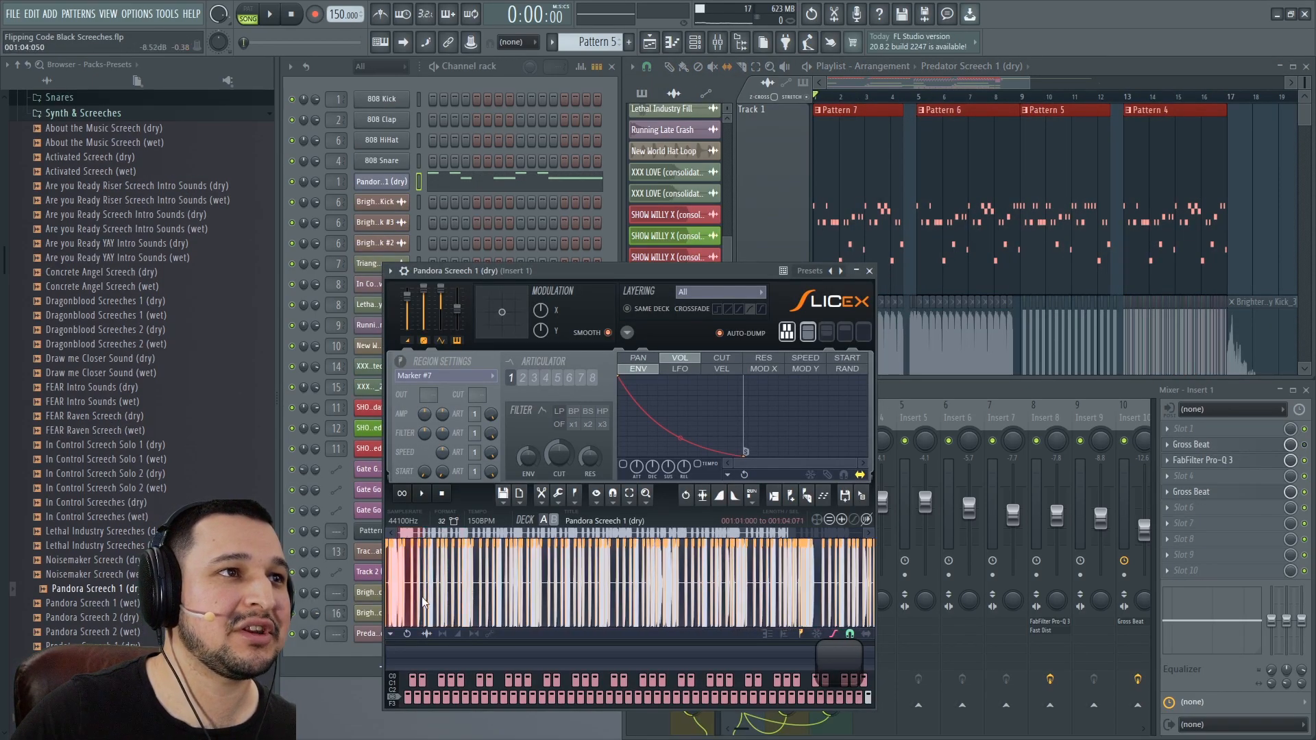
scroll(560, 603, up, 4)
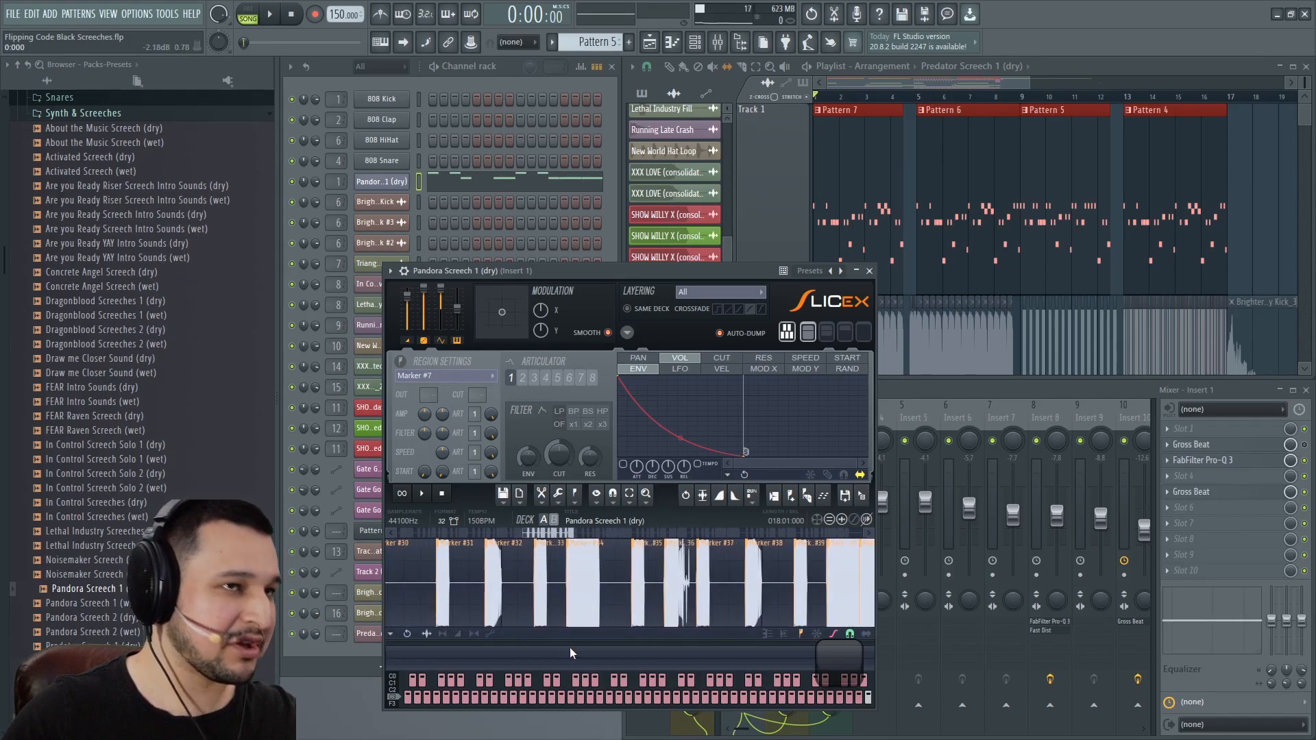
click(609, 710)
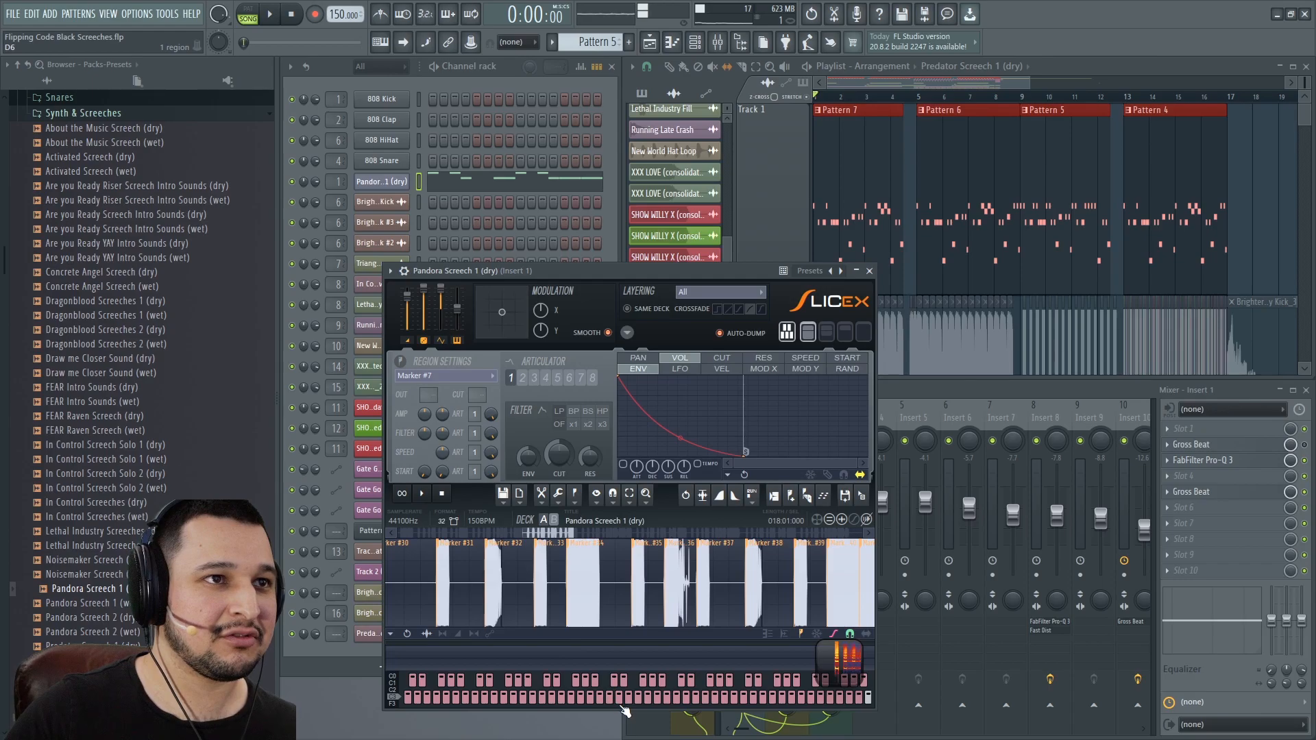
click(663, 701)
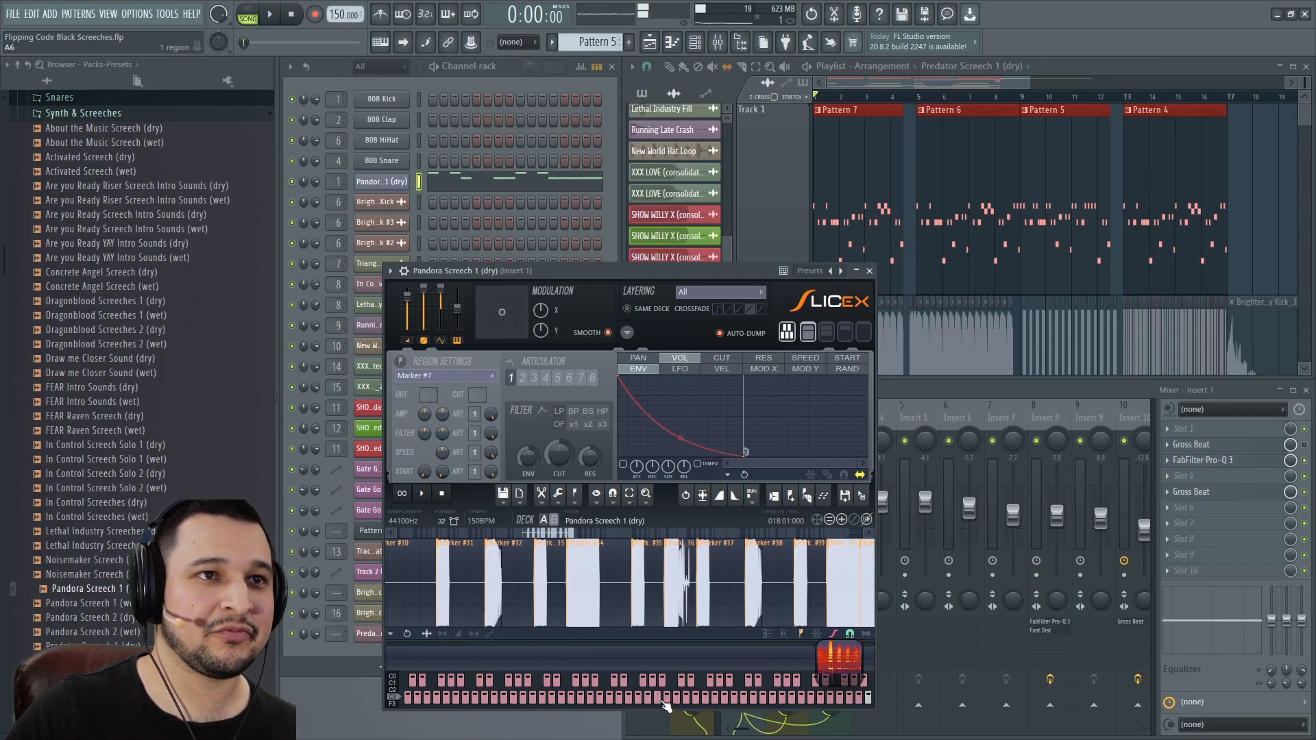
click(822, 701)
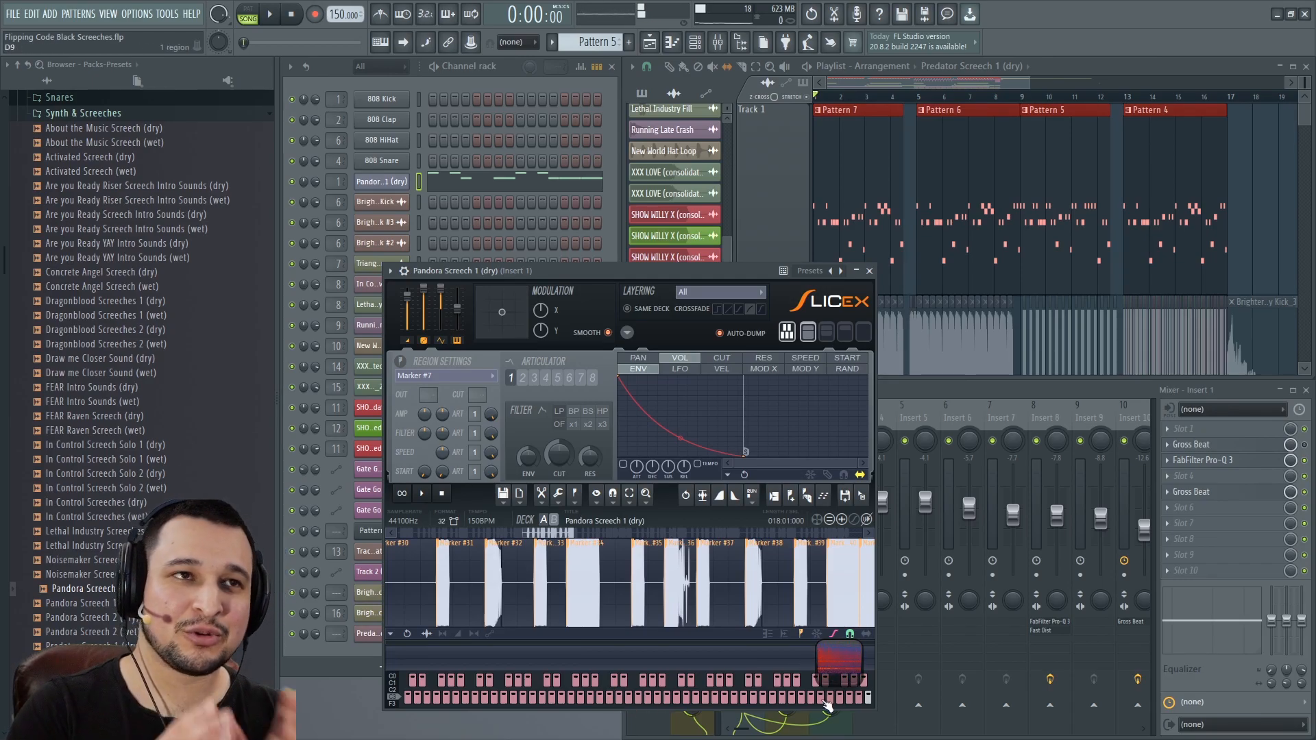
scroll(619, 612, down, 6)
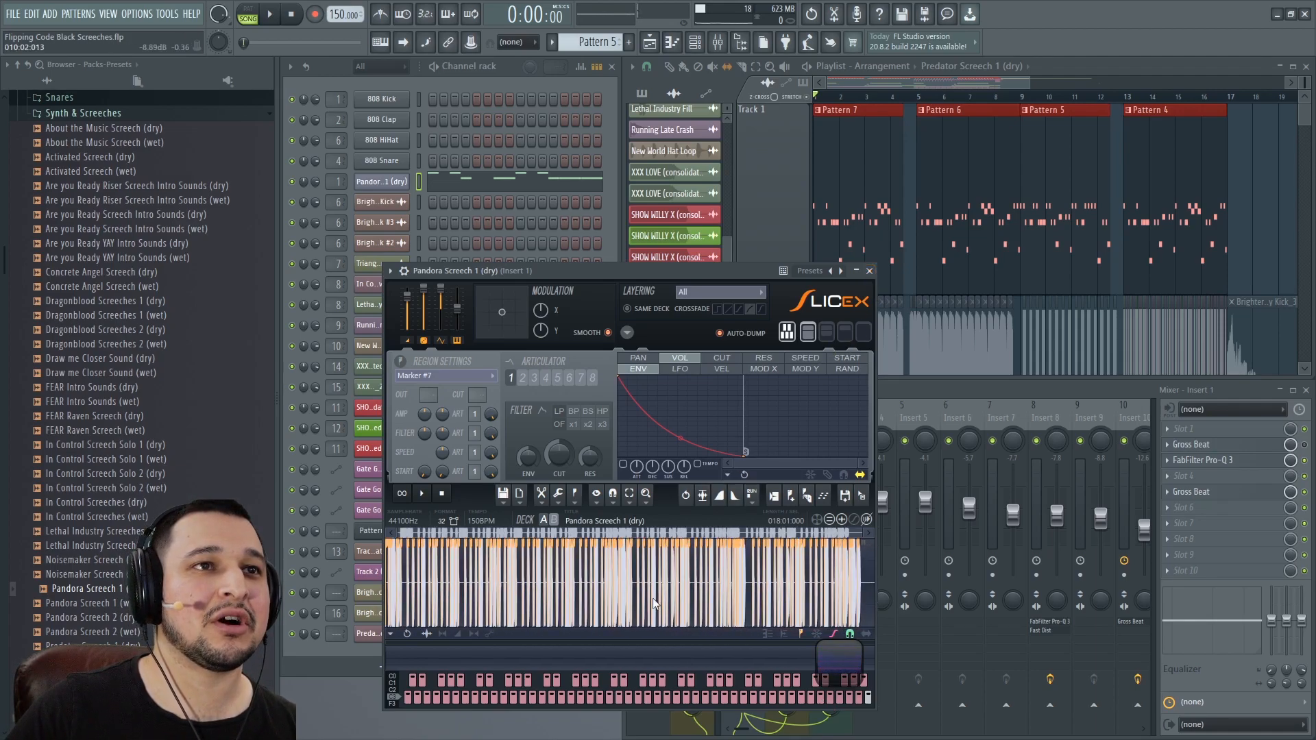
scroll(653, 603, up, 5)
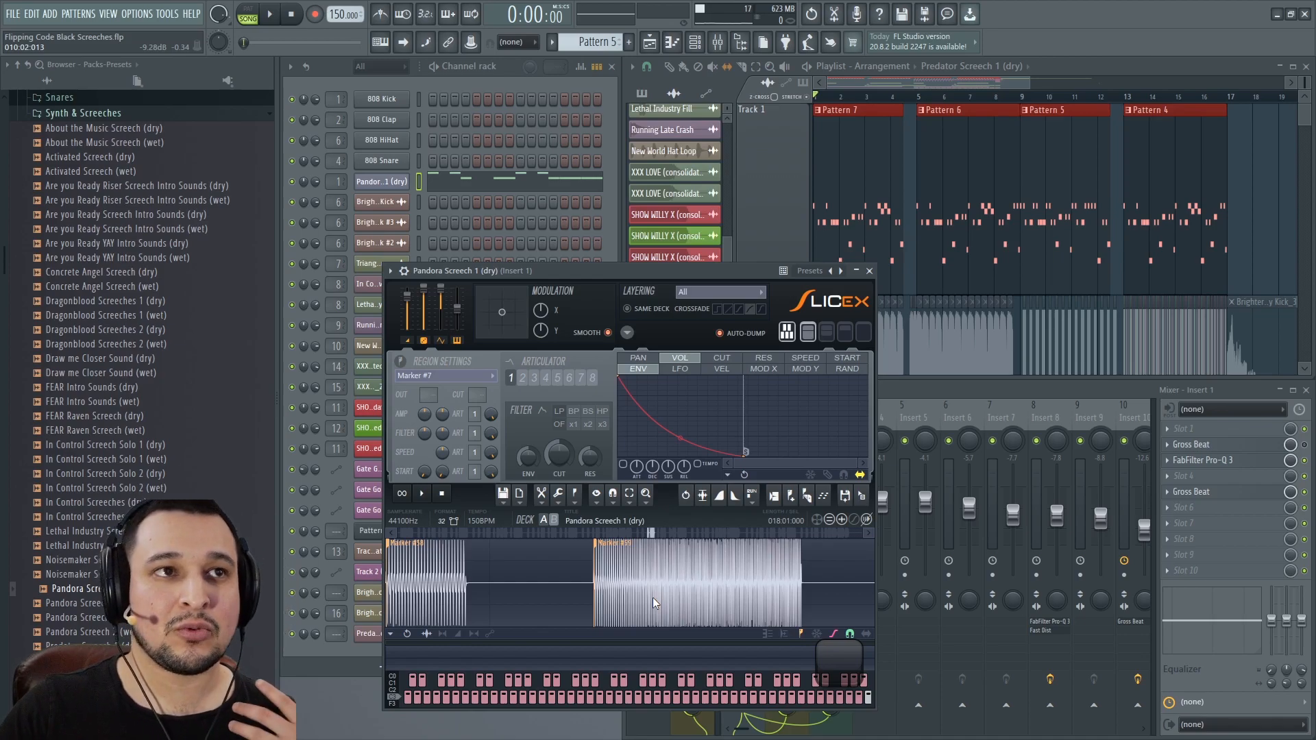
scroll(652, 598, down, 2)
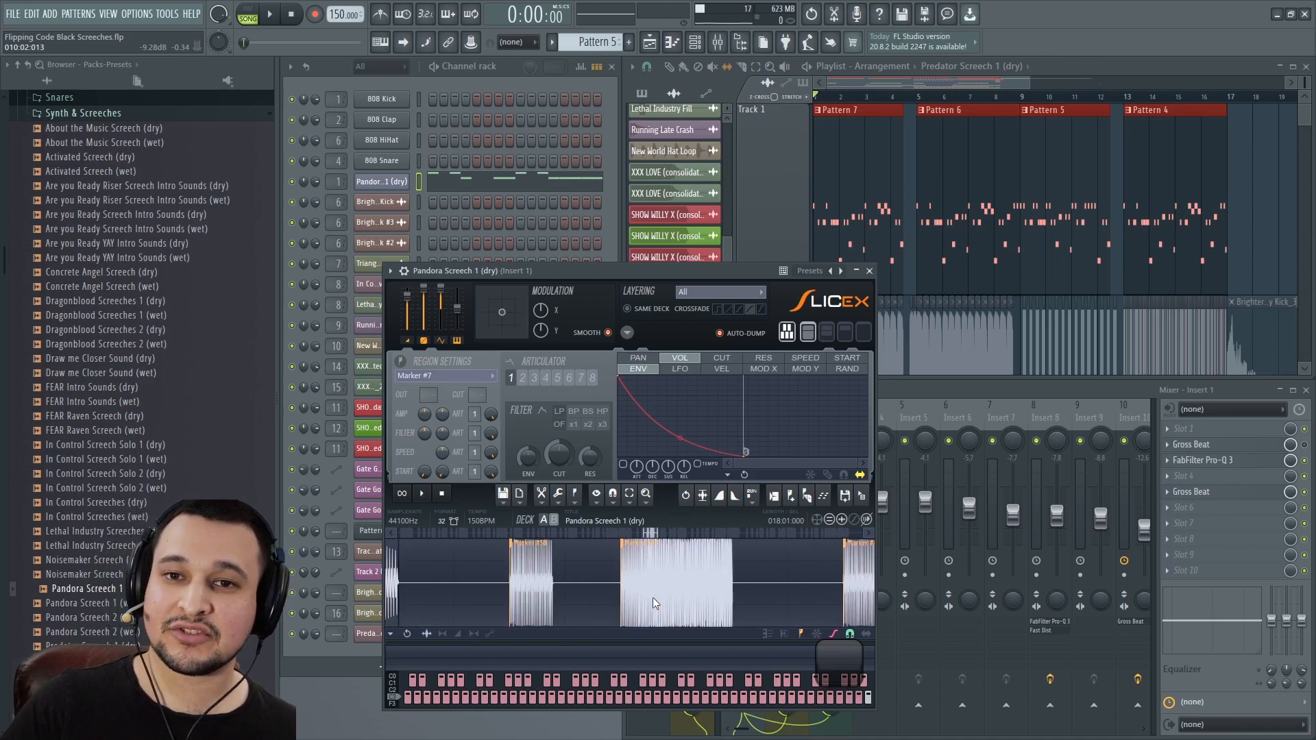
Add a new Slicex channel, close the first Slicex window and load the Pandora Screech 1 (dry) sample into the new one
click(368, 670)
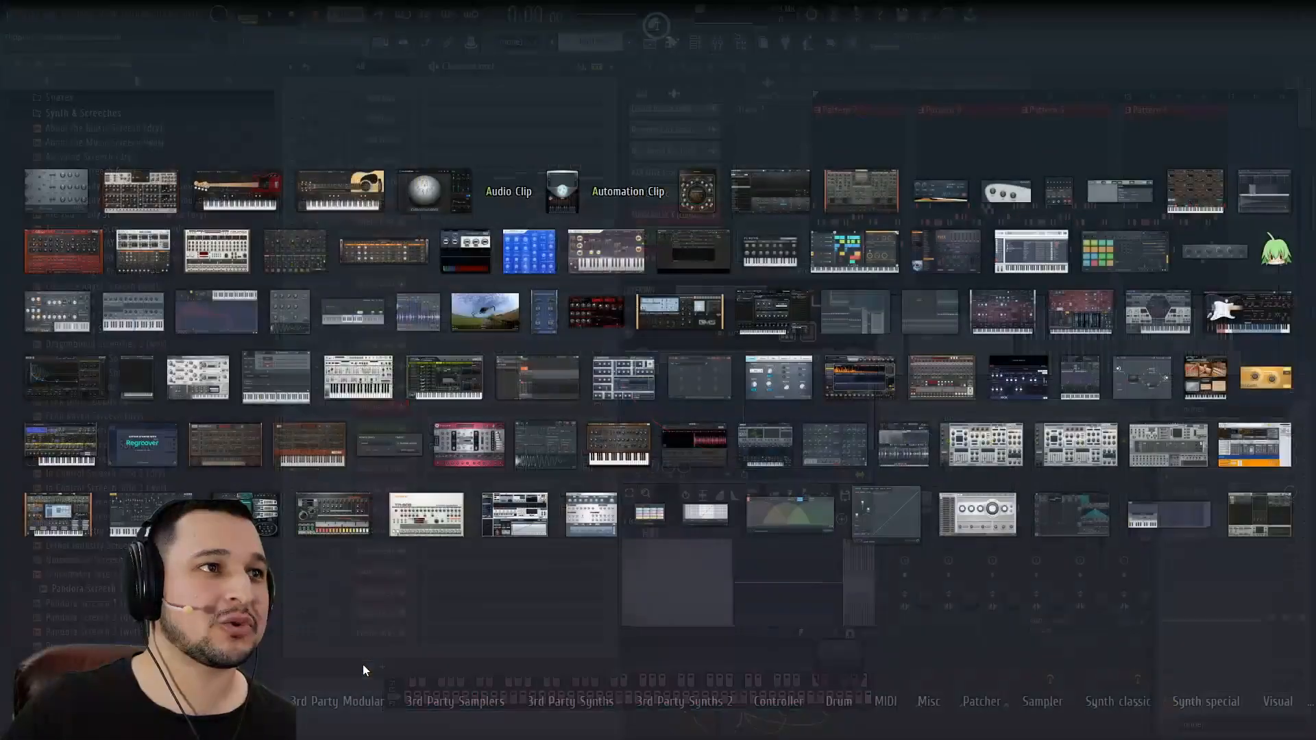
text(sli)
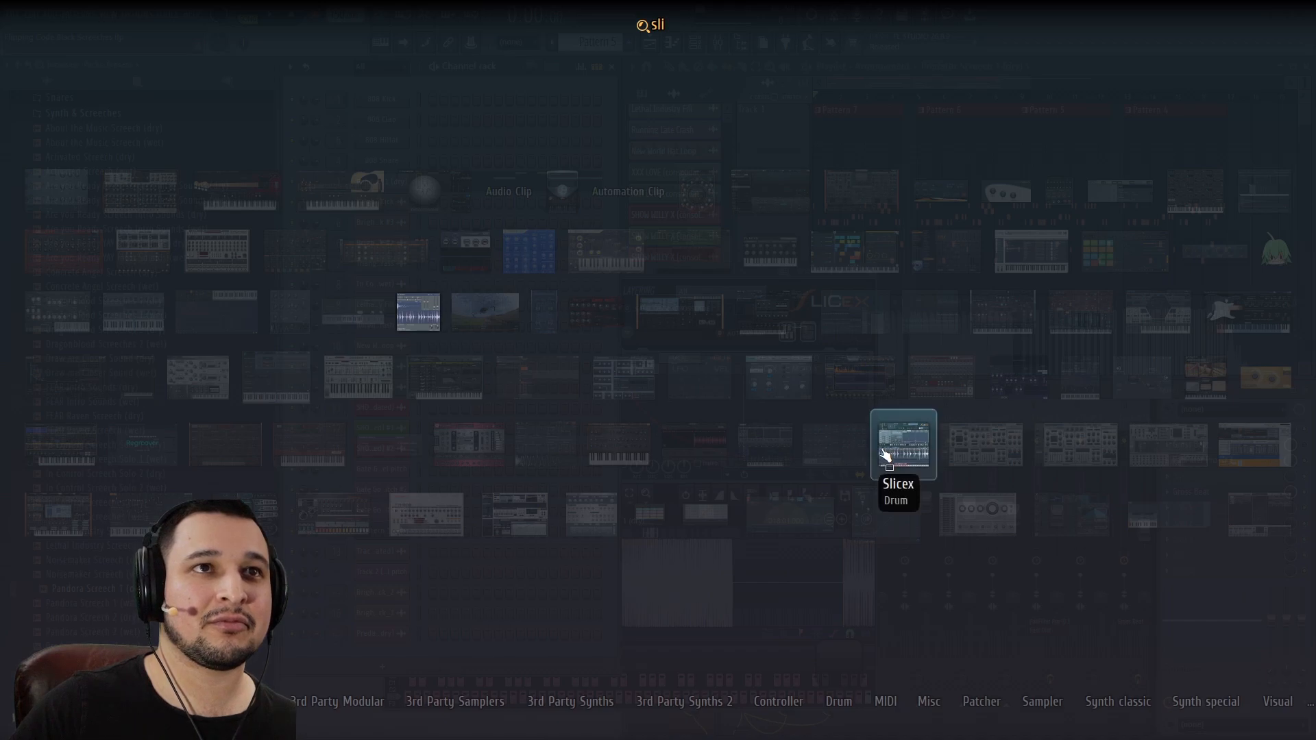
click(884, 451)
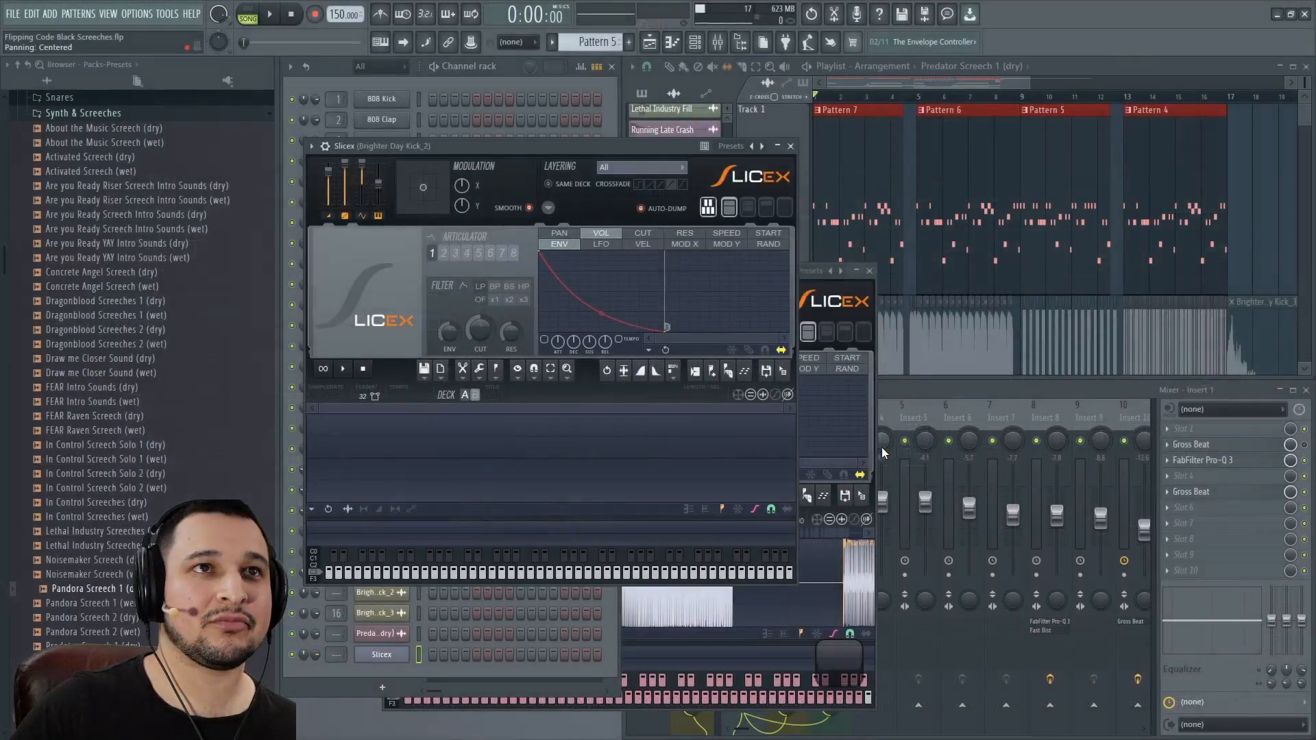
click(869, 270)
drag(82, 588, 466, 473)
Examine the sliced waveform in the new Slicex and audition a series of slices in ascending order
scroll(467, 447, up, 10)
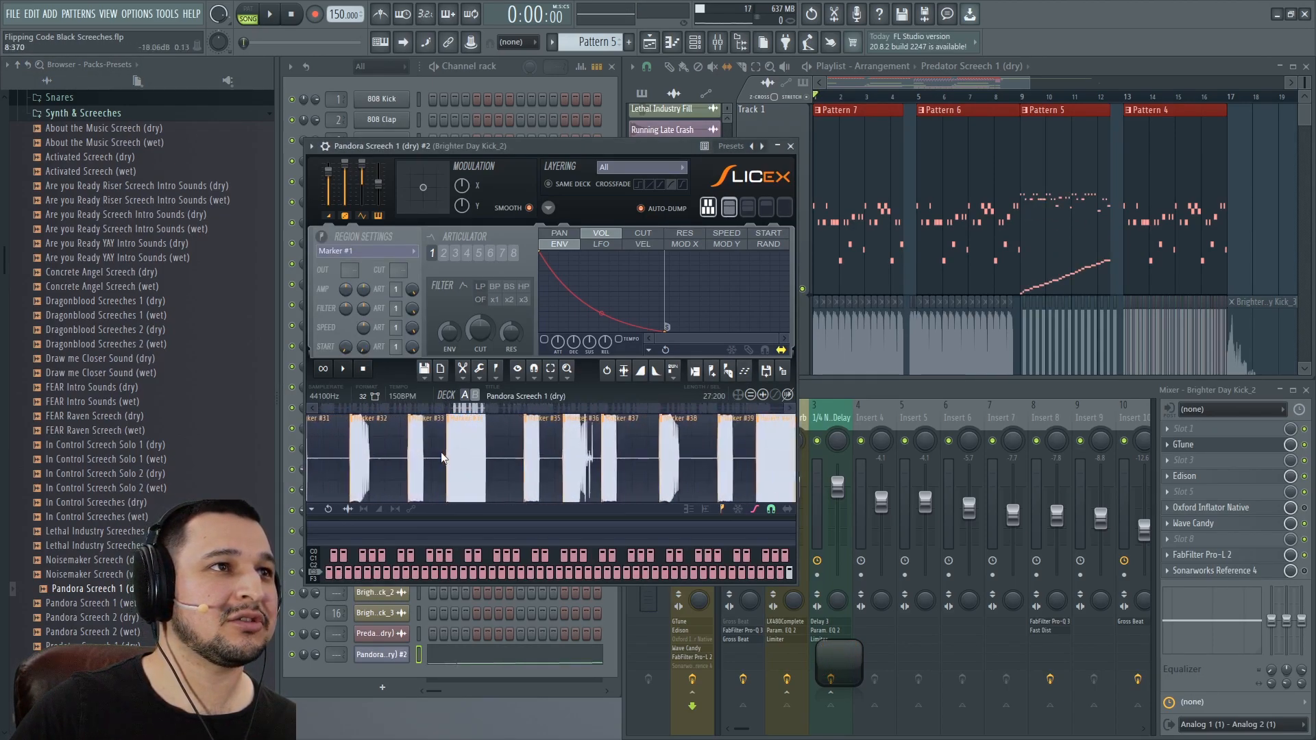
click(333, 581)
click(340, 580)
click(358, 580)
click(390, 572)
click(415, 576)
click(453, 576)
click(508, 574)
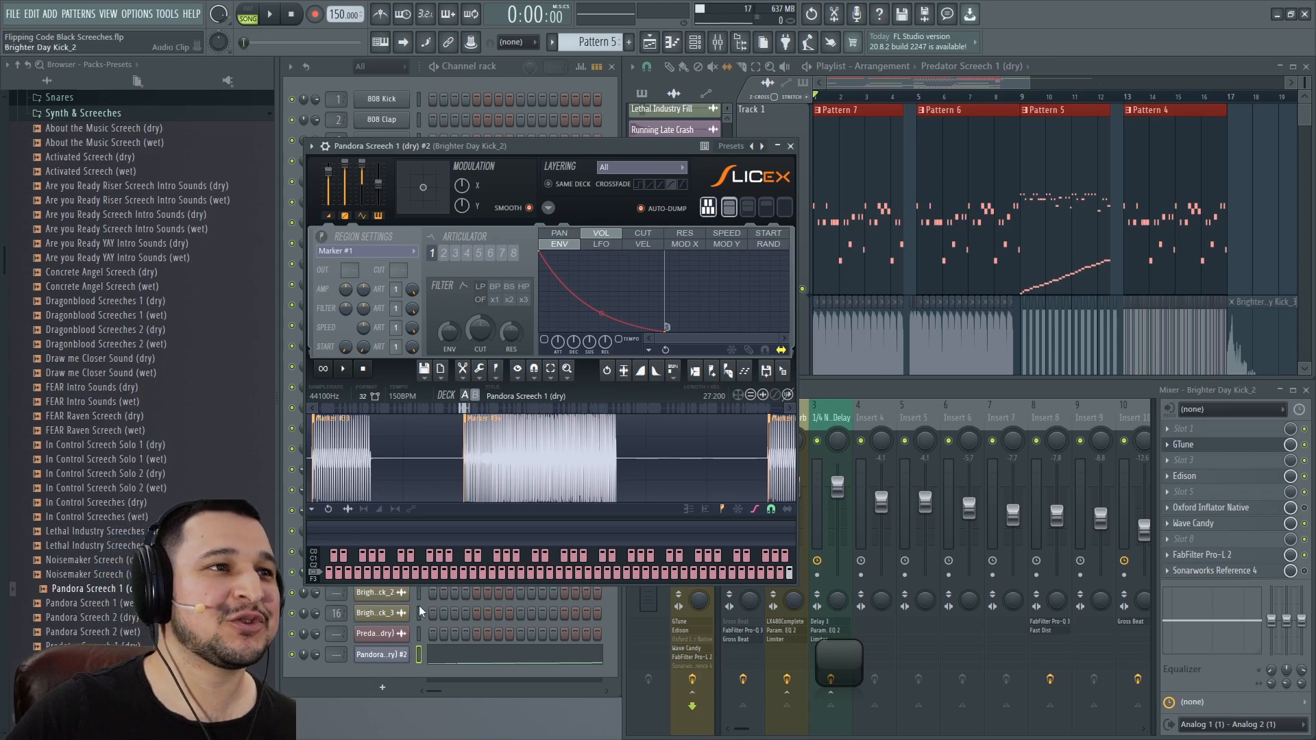
Open the new Slicex channel's piano roll, close the Slicex window and examine the automatically dumped slice notes from Marker #1 upward
click(524, 660)
ctrl+right_click(933, 178)
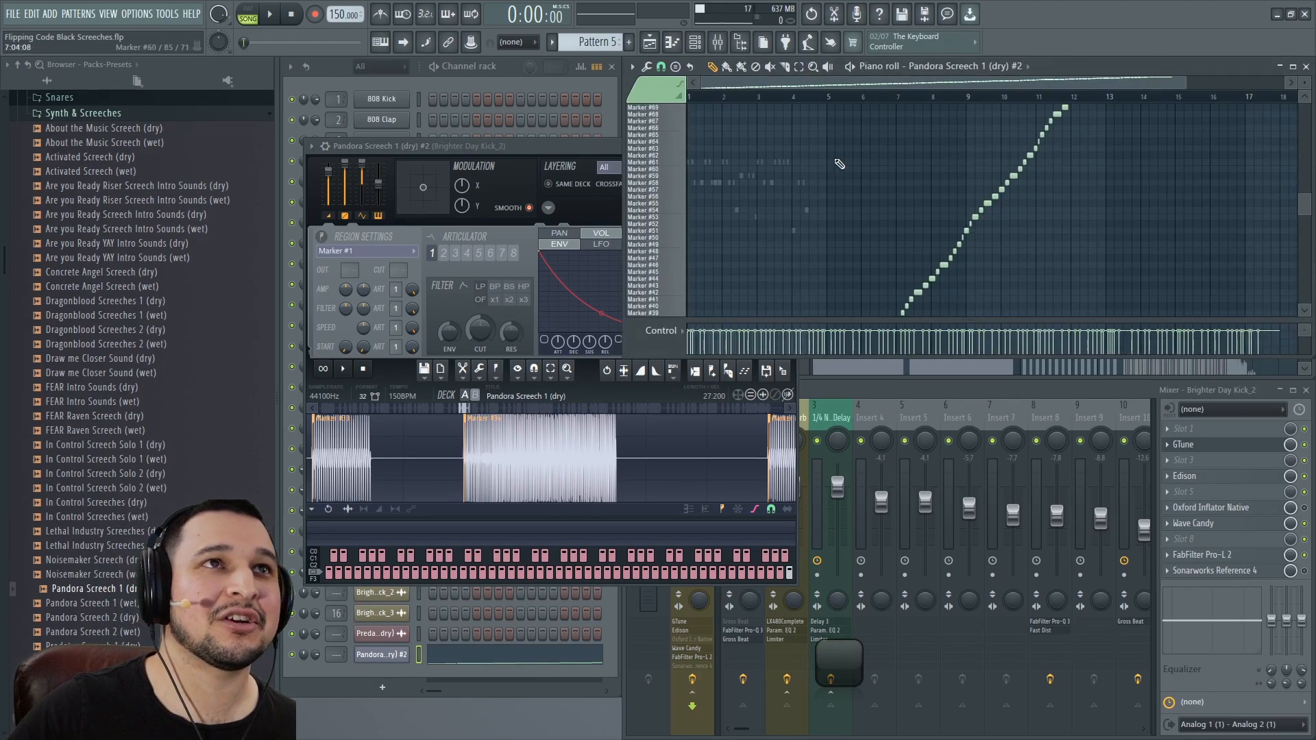
click(574, 147)
click(790, 147)
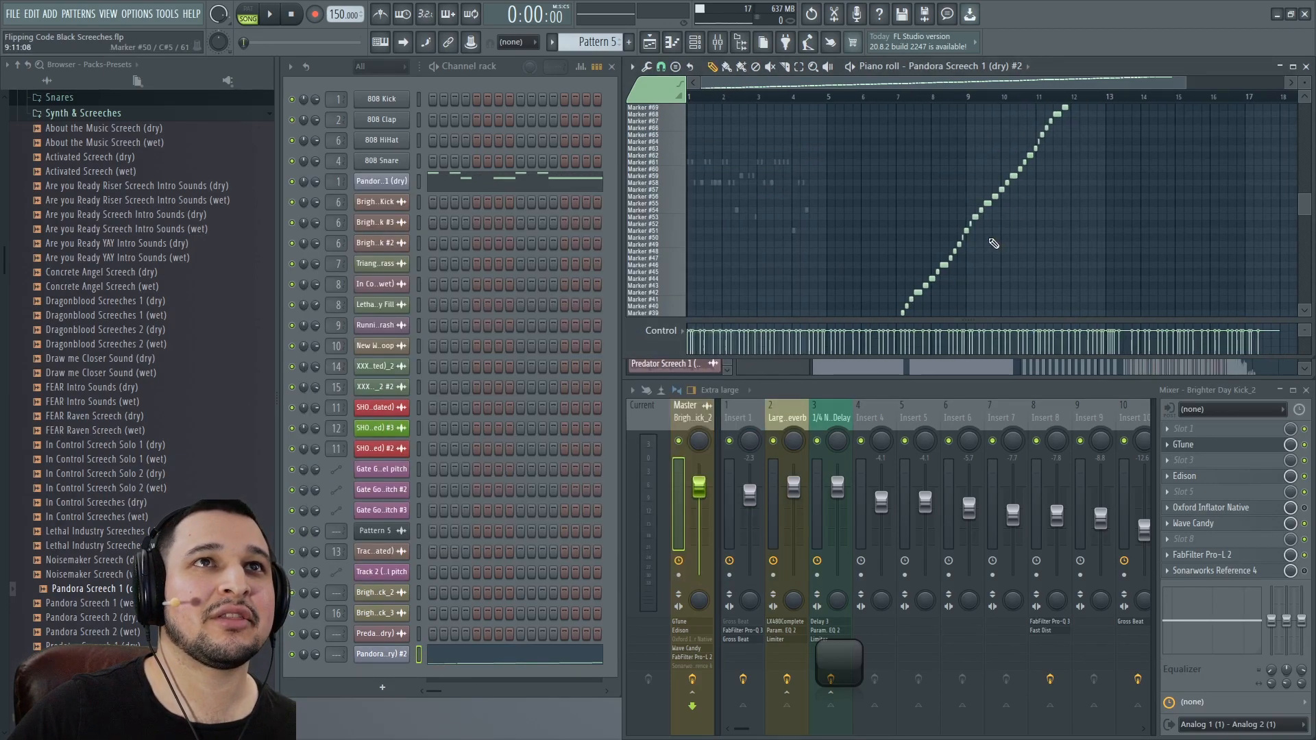
key(Return)
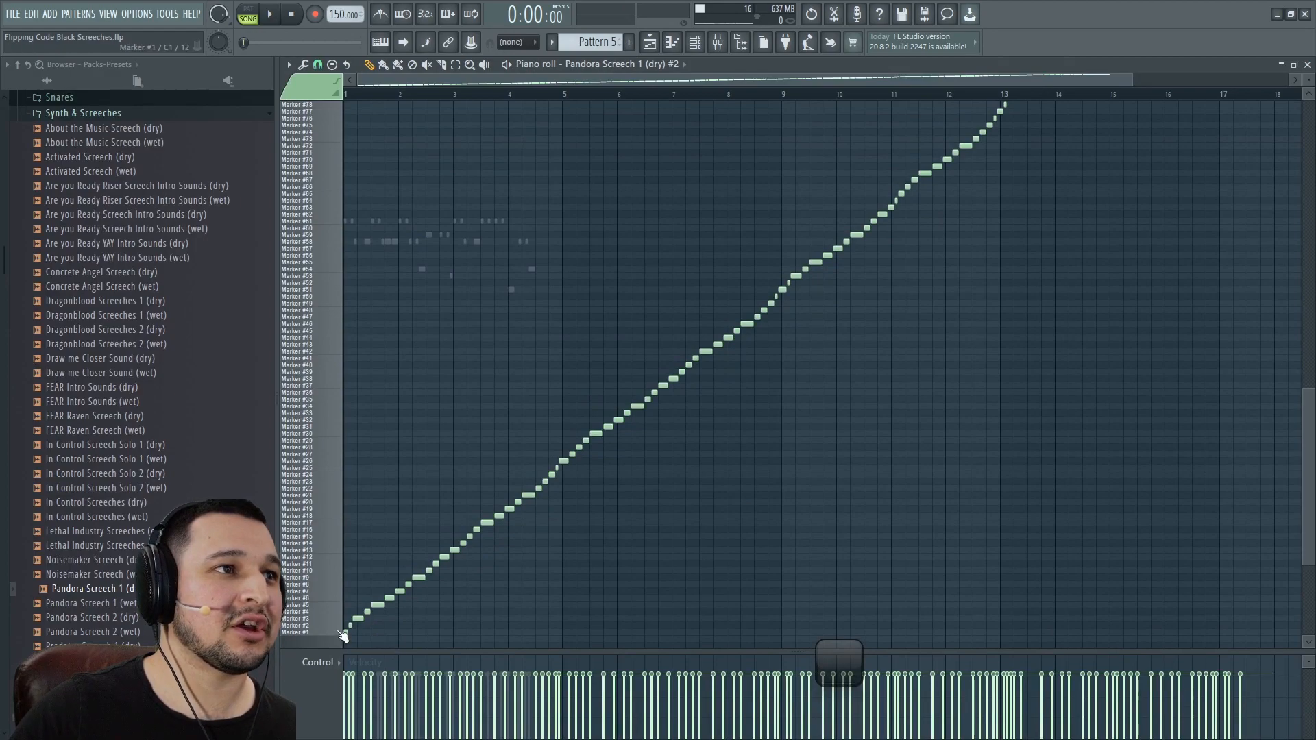
scroll(809, 323, up, 7)
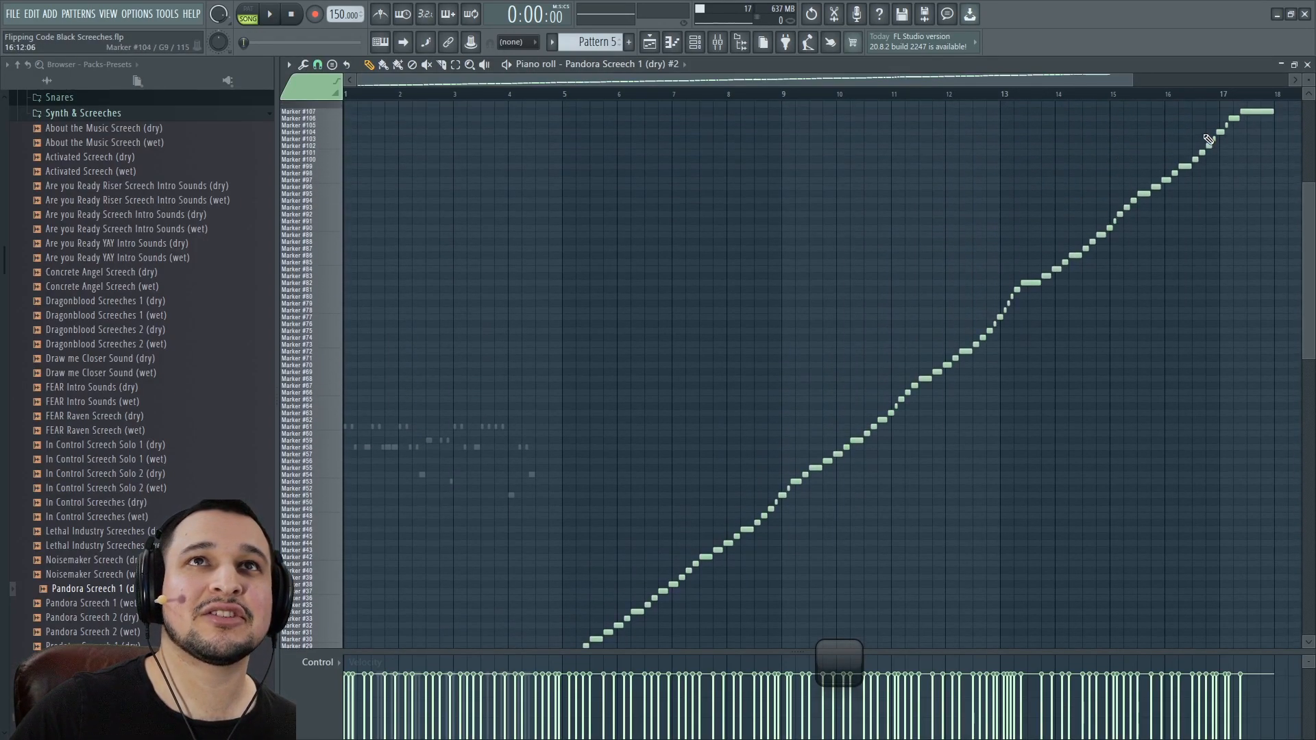
scroll(1145, 185, down, 4)
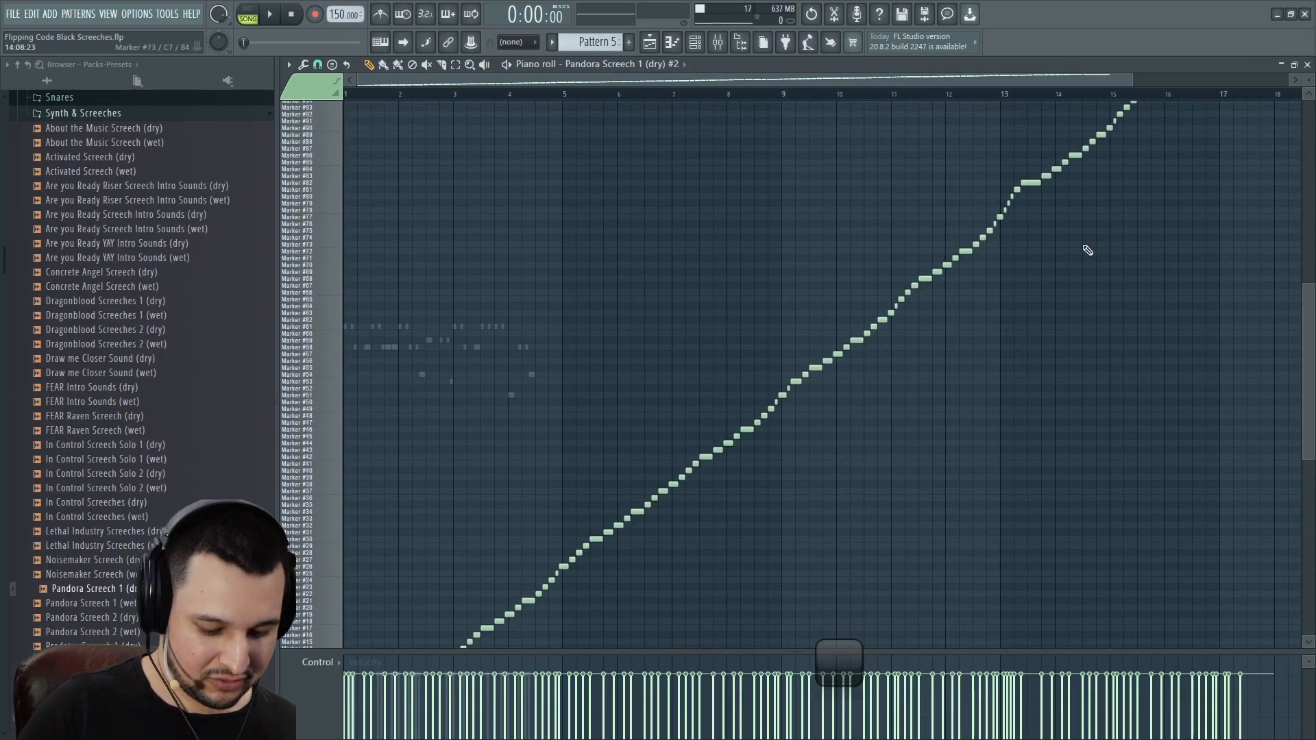
Cut all dumped notes from the second Pandora Screech 1 (dry) channel, and open the piano roll of the first Pandora Screech 1 (dry) channel
key(Return)
right_click(420, 658)
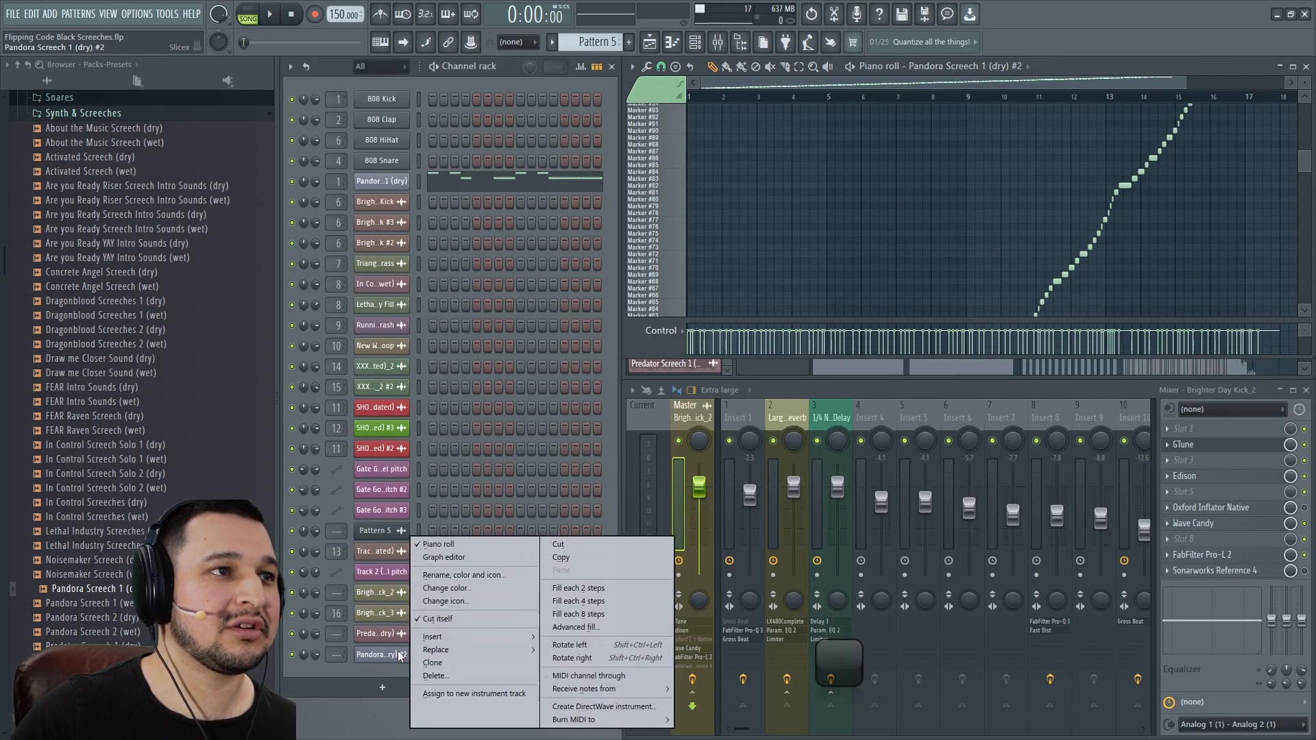
click(604, 547)
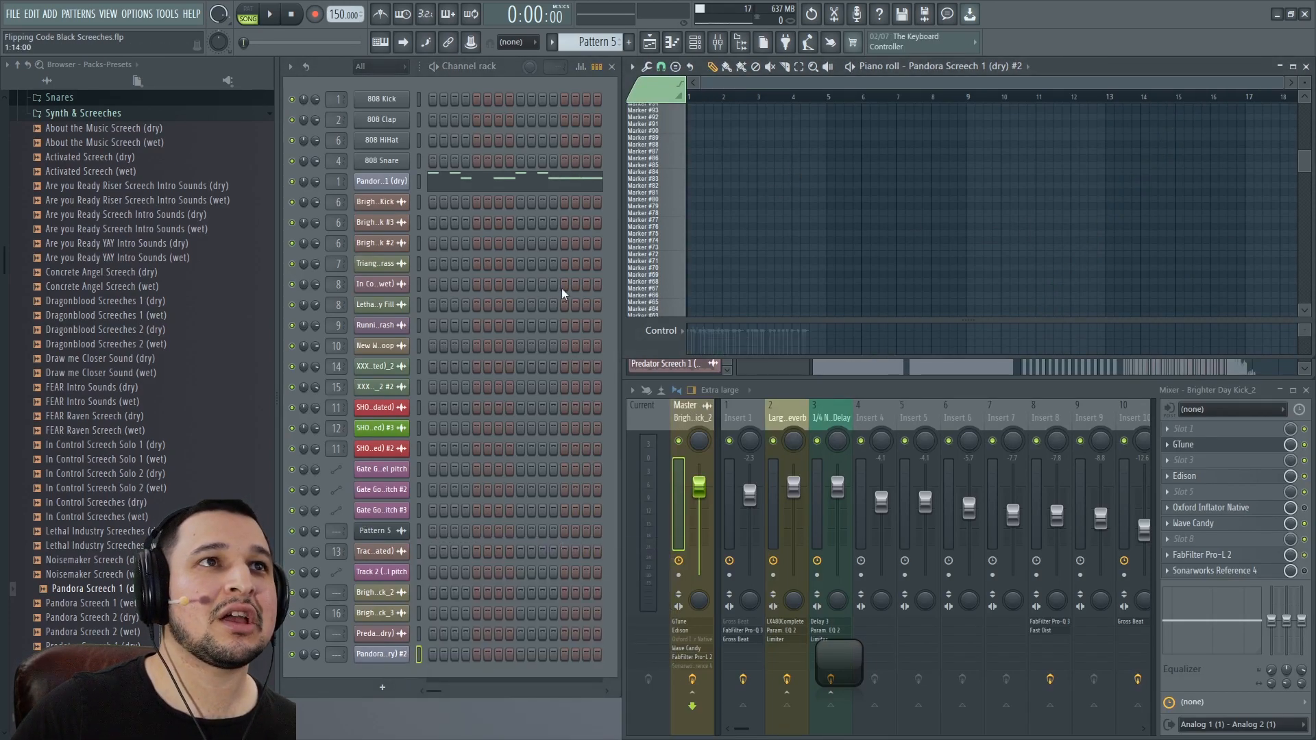
click(475, 183)
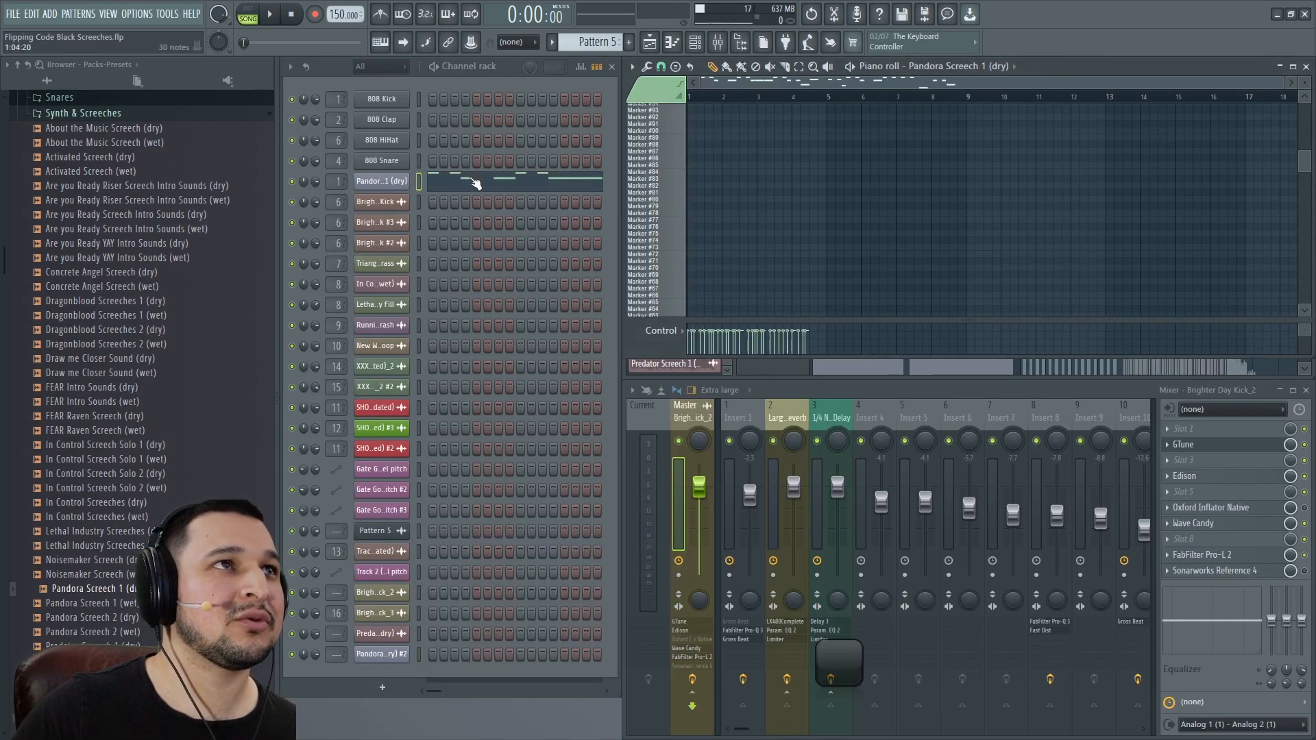
Zoom in on the existing Pattern 5 melody of the first Pandora Screech 1 (dry) channel and audition its slices, including Marker #58
ctrl+right_click(815, 221)
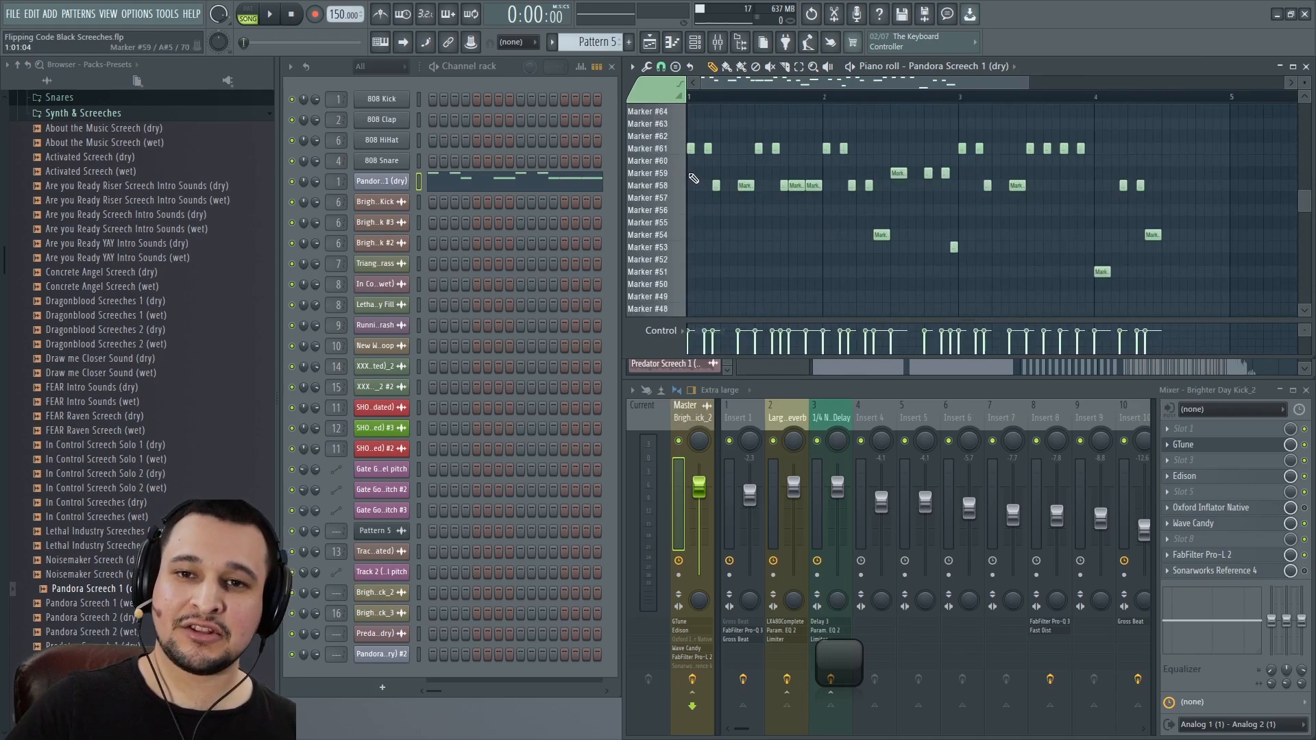
click(679, 155)
click(669, 191)
click(669, 192)
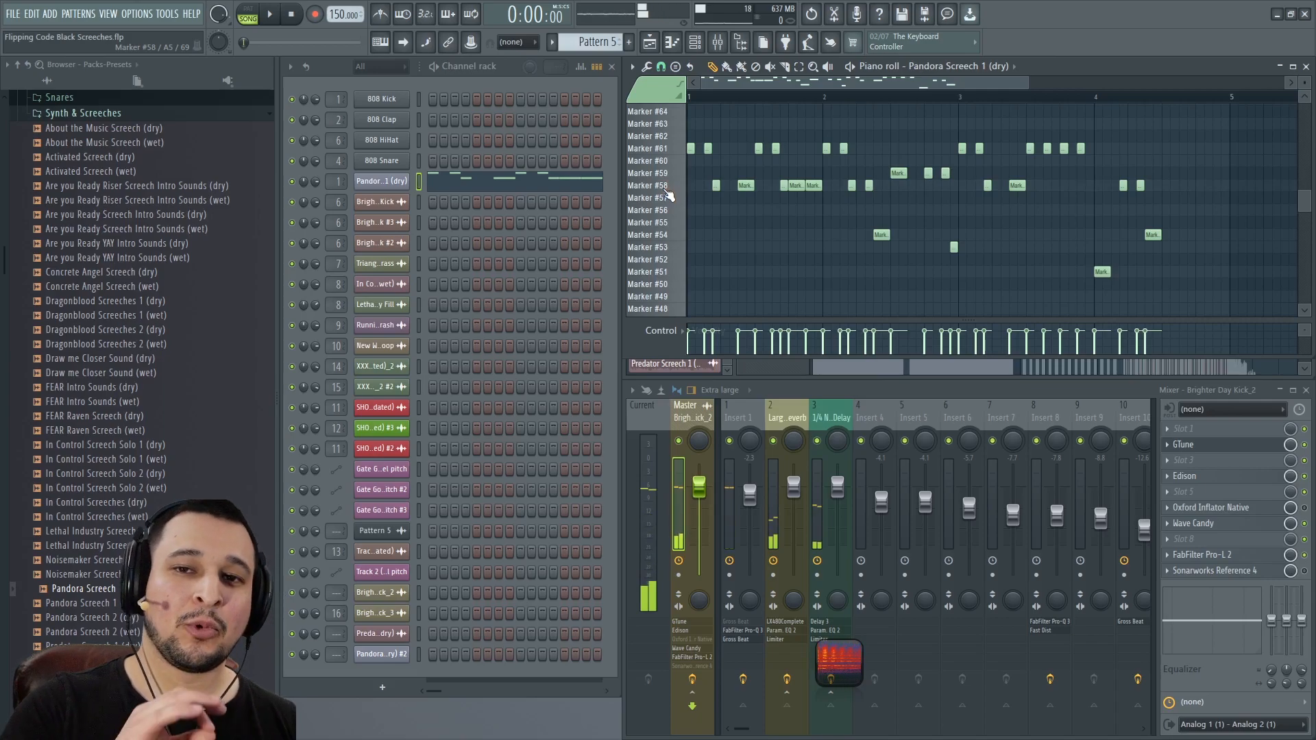
Examine the sliced waveform in the first Pandora Screech 1 (dry) channel's Slicex window, and close the window
click(388, 180)
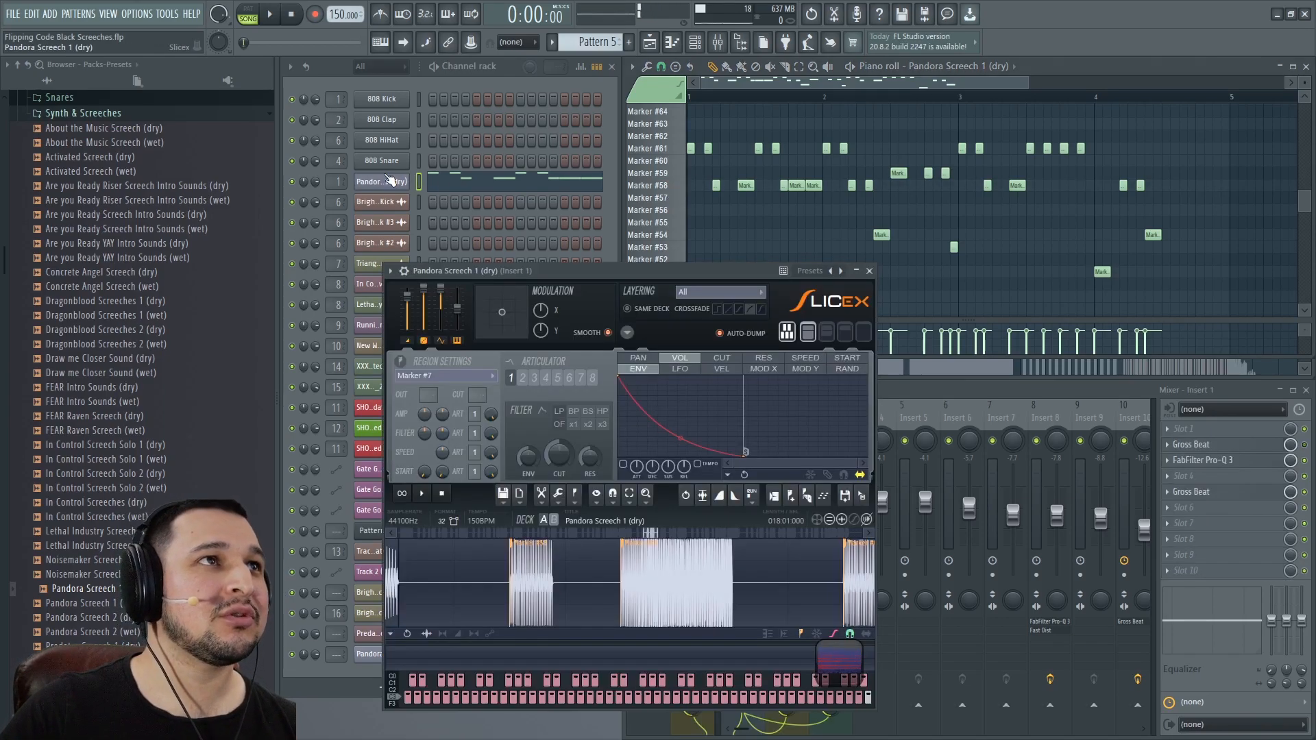
scroll(643, 595, down, 6)
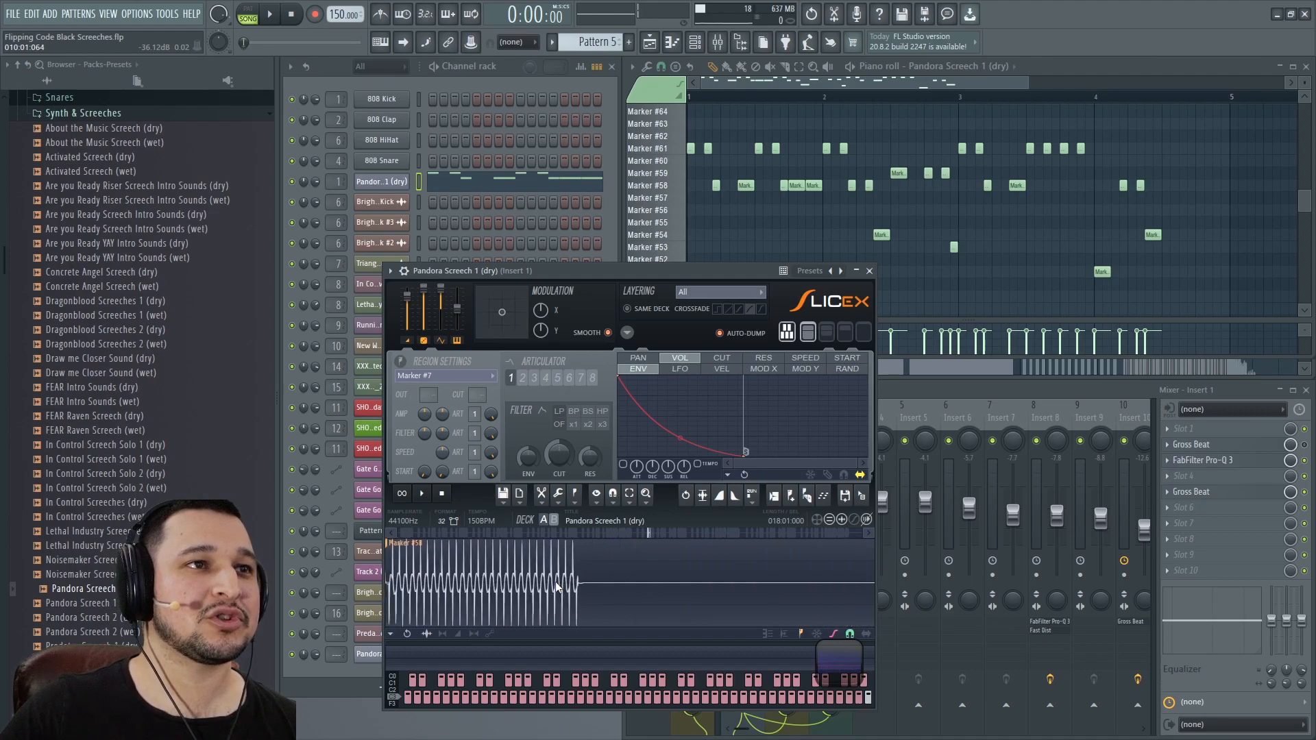
scroll(499, 594, up, 6)
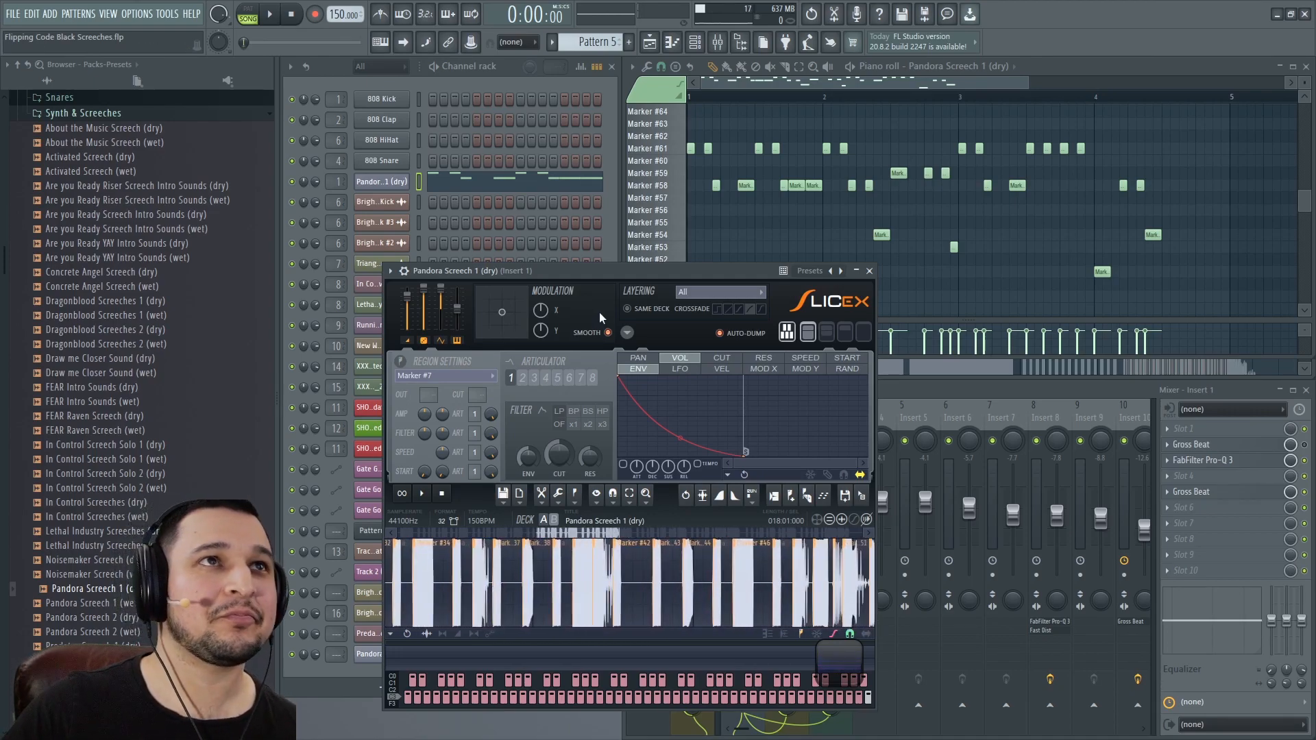
click(870, 271)
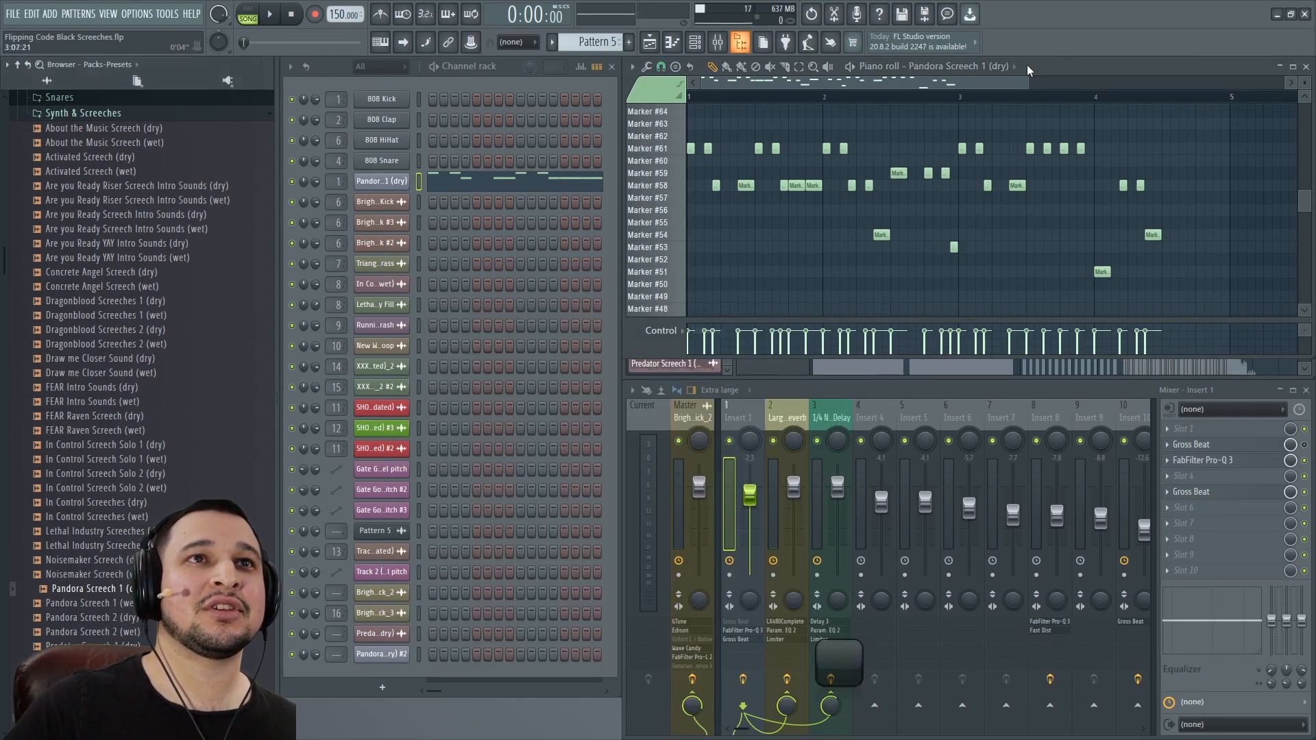
Hide the browser, switch to the empty Pattern 9 and open the piano roll of the Pandora Screech 1 (dry) #2 channel
key(alt+F8)
drag(514, 355, 529, 372)
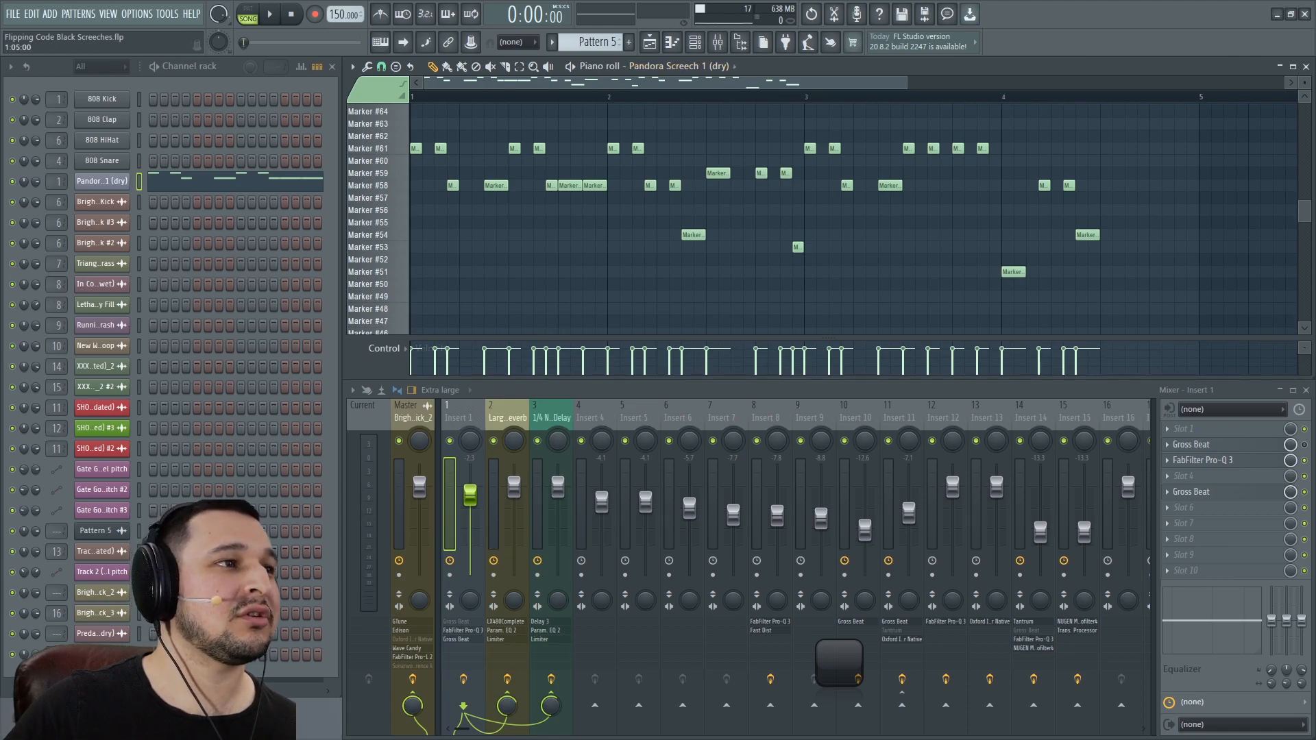
scroll(589, 42, down, 4)
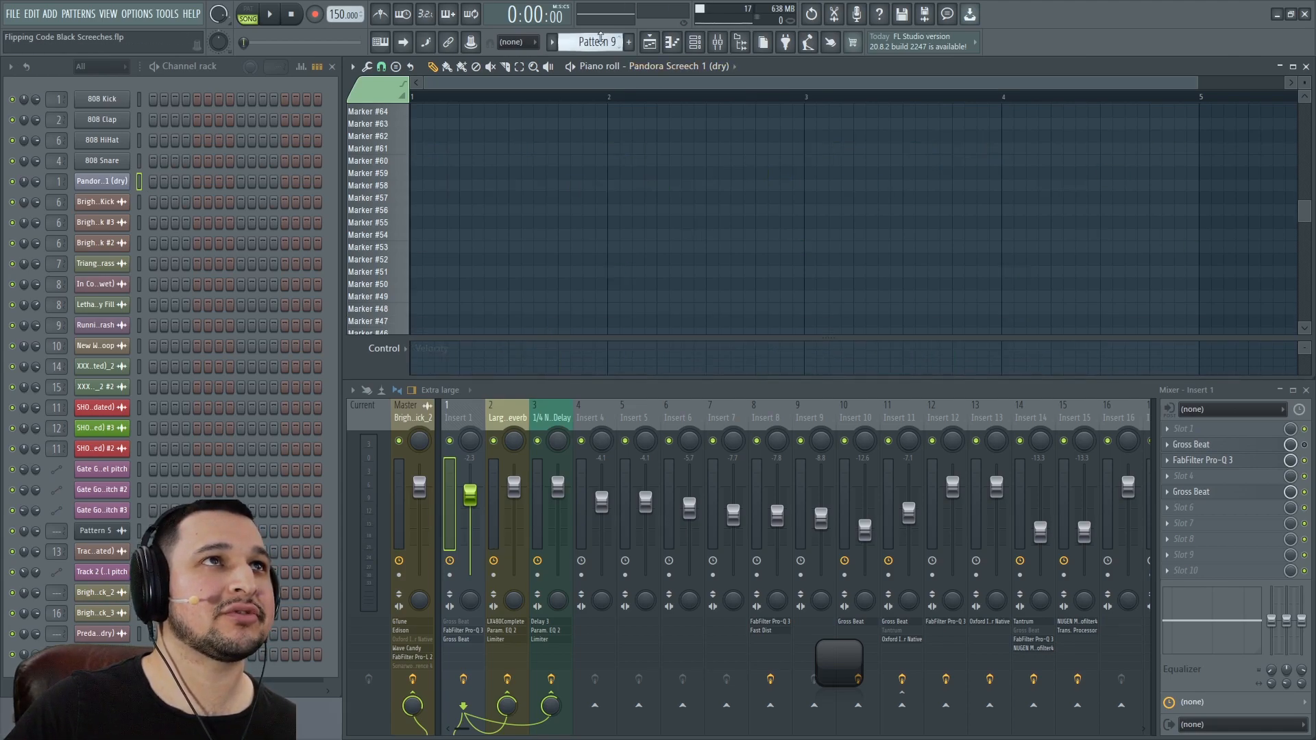
click(101, 654)
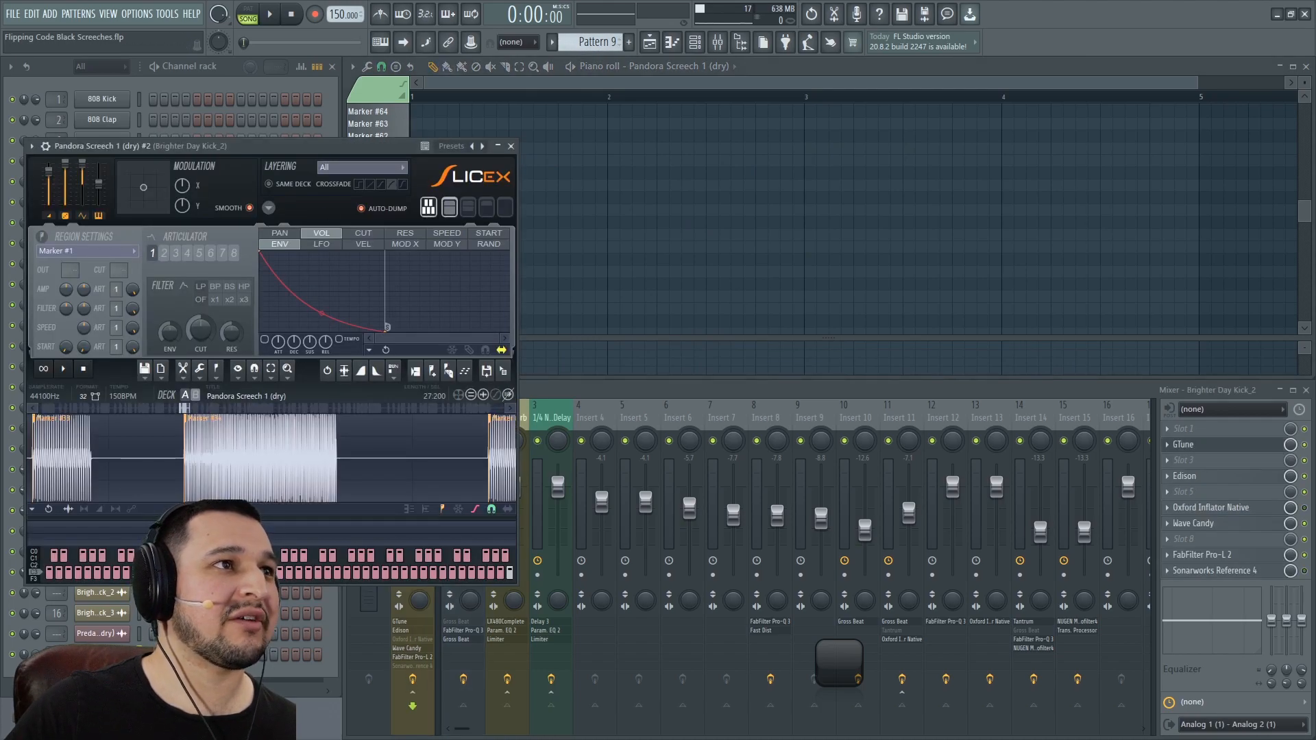
right_click(102, 654)
click(153, 545)
Audition slices around Marker #46 and place three spaced notes on Marker #46 in bar 1
scroll(430, 243, down, 3)
click(409, 234)
click(409, 224)
click(398, 209)
key(Down)
click(462, 223)
click(497, 222)
drag(497, 222, 522, 222)
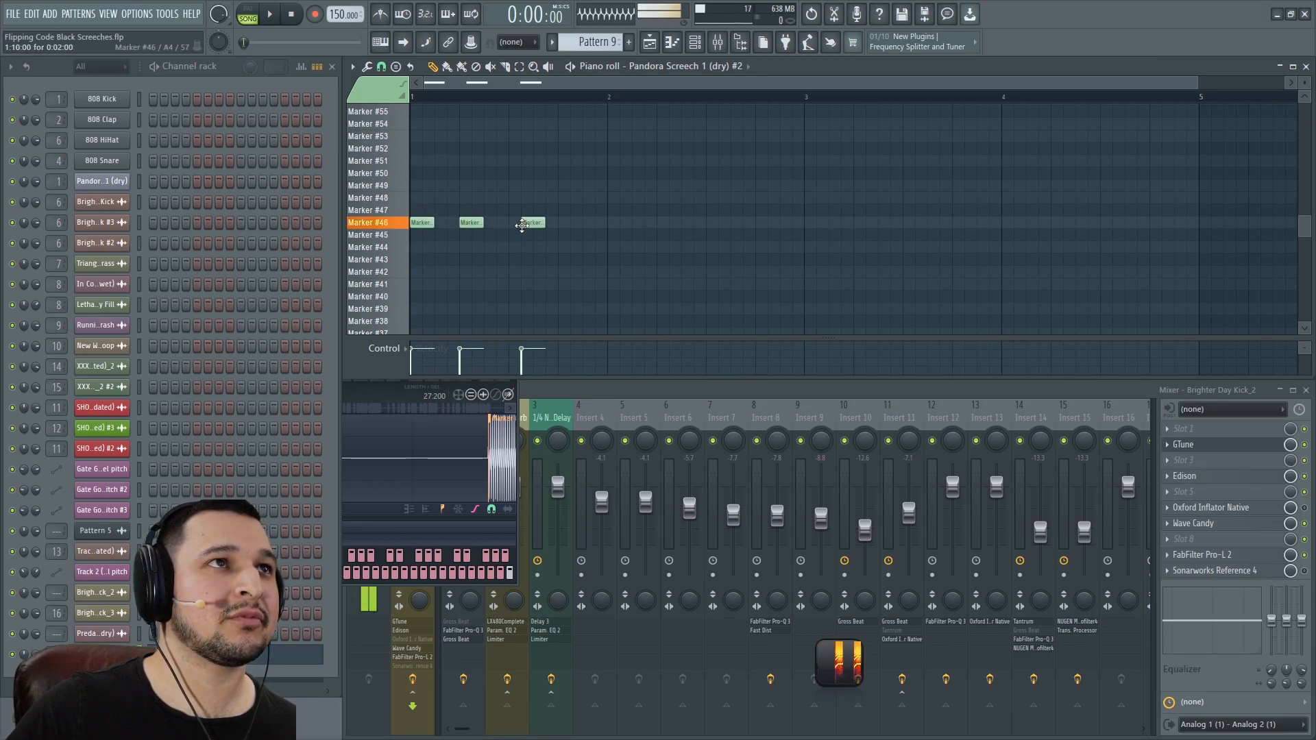
Remove the stray Marker #47 note, shift the third Marker #46 note slightly later and add two short Marker #46 notes near bar 1's end
click(552, 210)
right_click(557, 210)
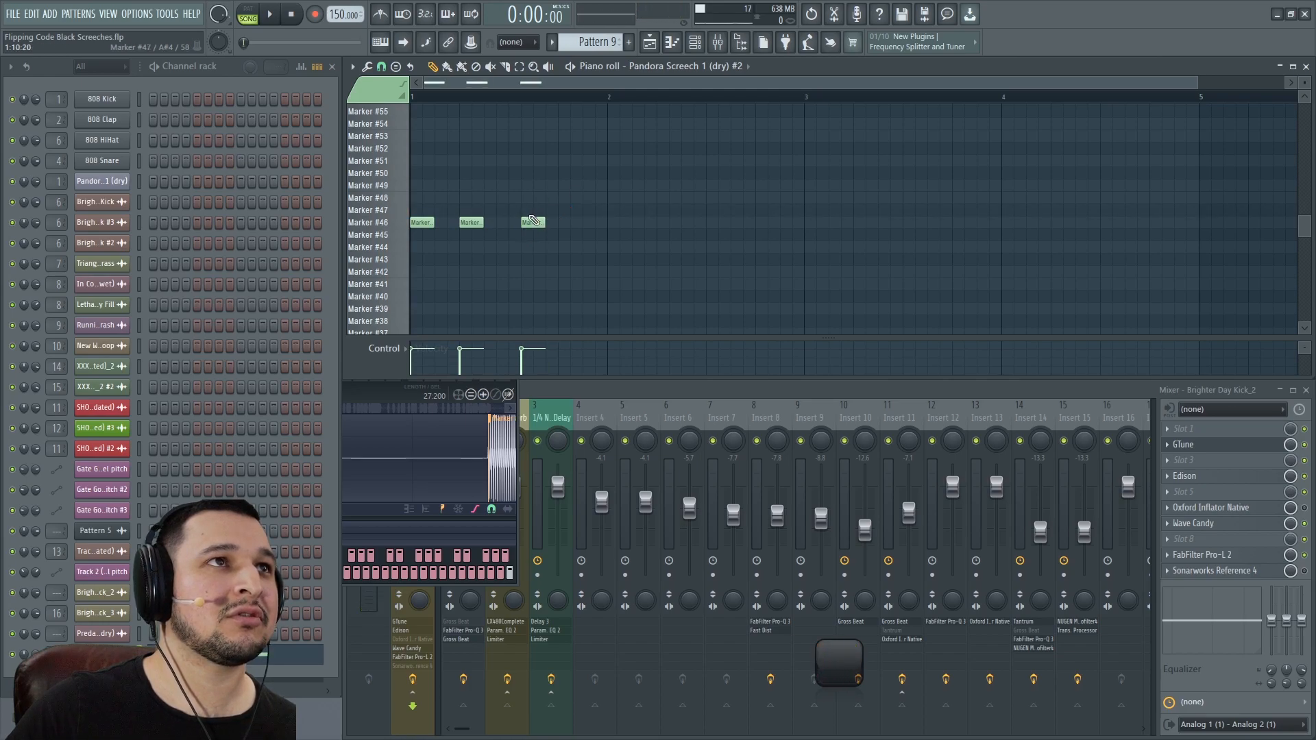
drag(524, 222, 561, 223)
click(577, 222)
click(588, 222)
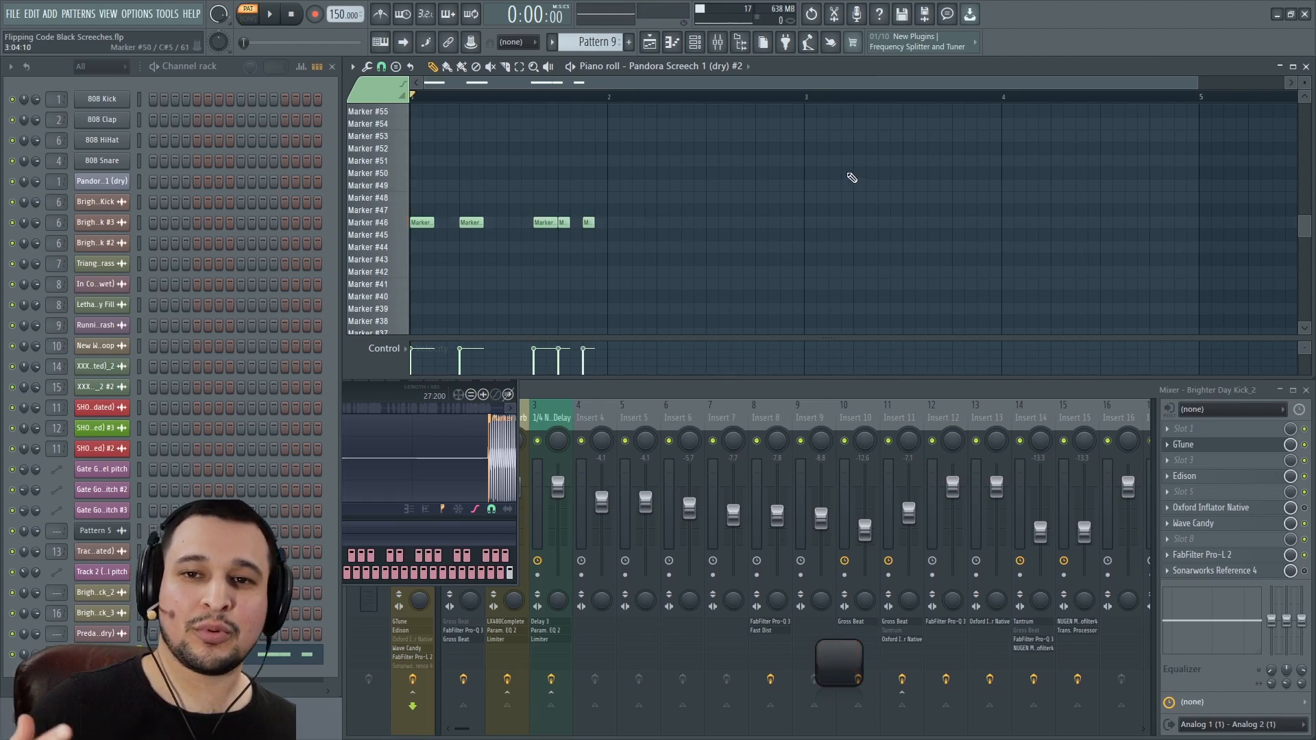
During playback, repeat bar 1's rhythm in bar 2, with the first note on Marker #51 and the other four on Marker #49
key(space)
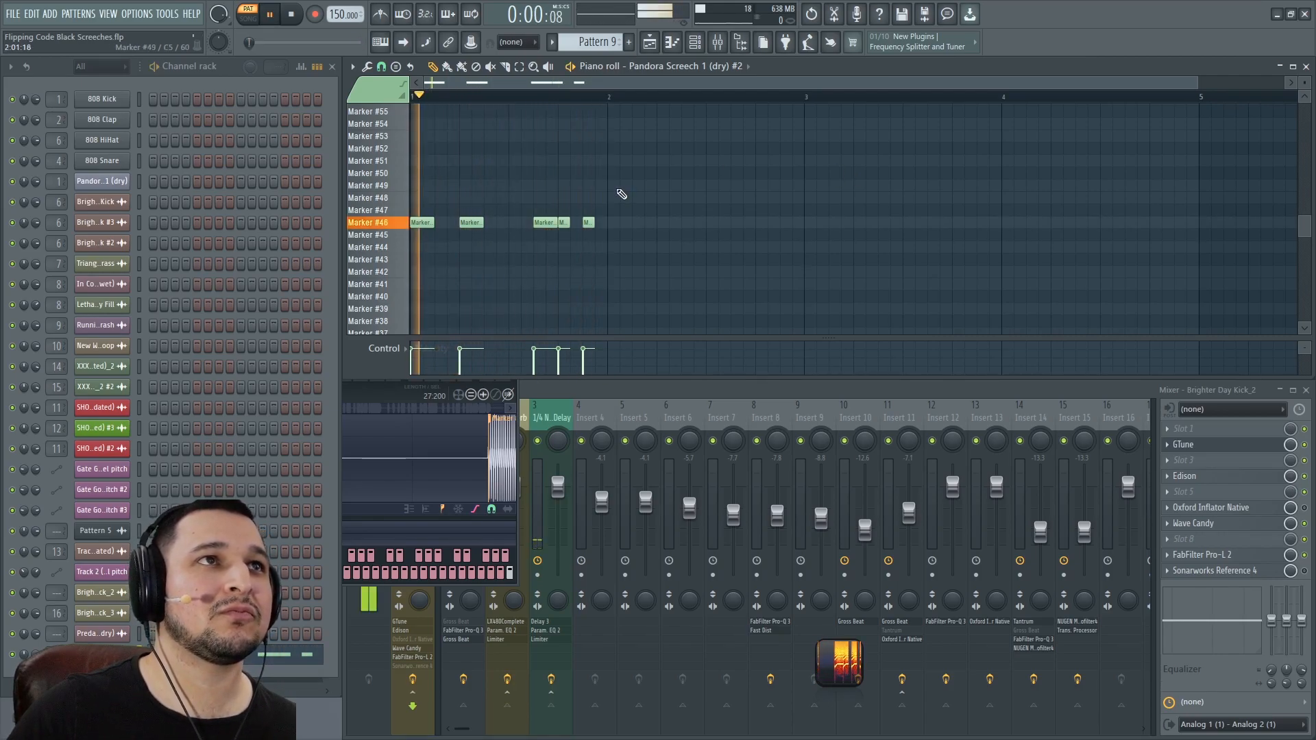
mouse_move(635, 273)
mouse_down()
mouse_move(418, 218)
mouse_move(600, 208)
mouse_move(635, 181)
mouse_move(618, 180)
mouse_move(619, 160)
mouse_up()
ctrl+click(644, 254)
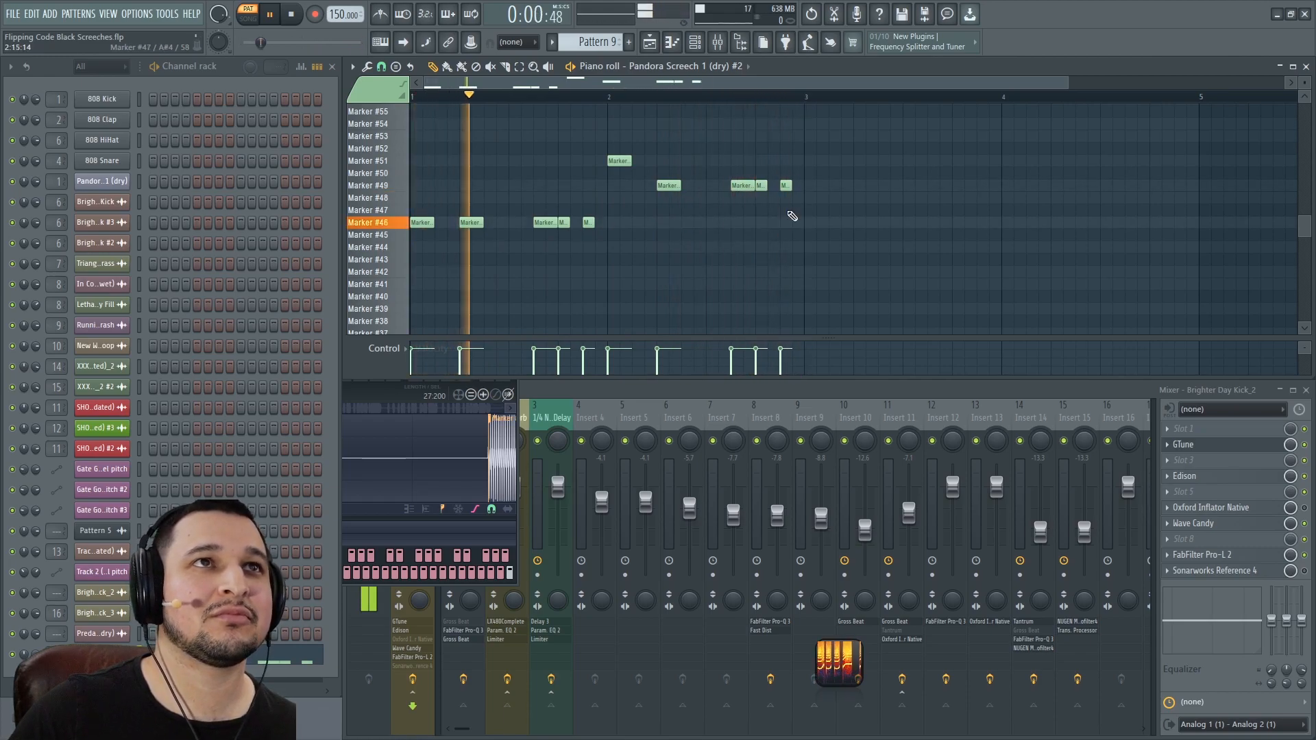
Try the third note of bar 2 on Marker #51, stop playback and delete that note
mouse_move(734, 180)
mouse_down()
mouse_move(710, 155)
mouse_move(737, 162)
mouse_up()
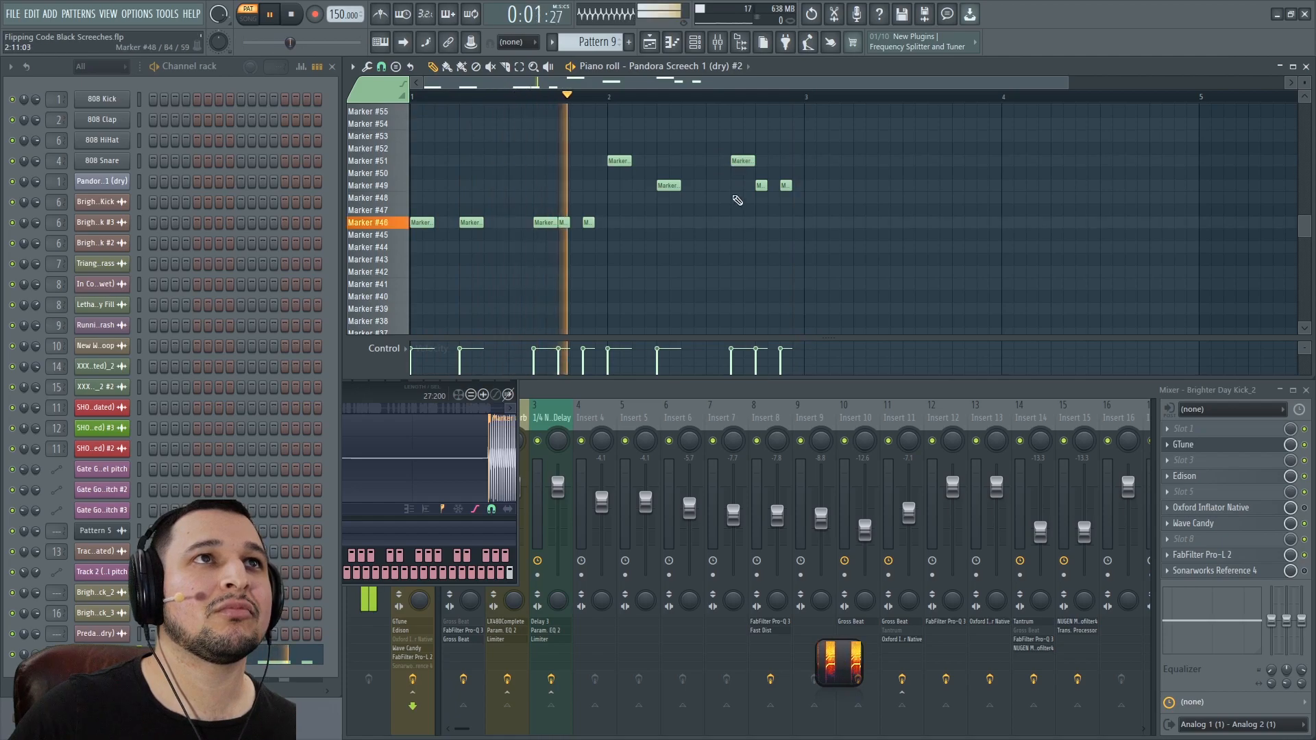
key(space)
right_click(743, 162)
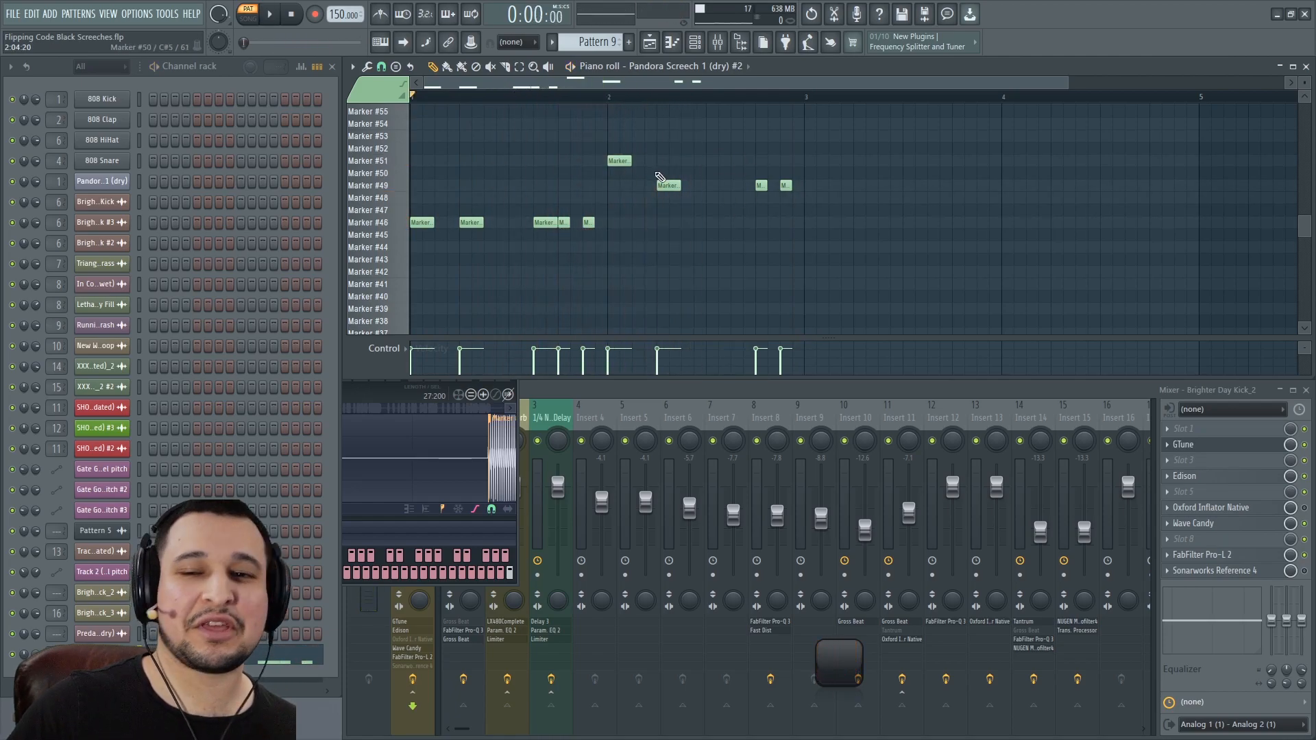
Route the Pandora Screech 1 (dry) #2 channel to mixer track Insert 17 and load Fruity Delay 3 in its first effect slot
click(612, 390)
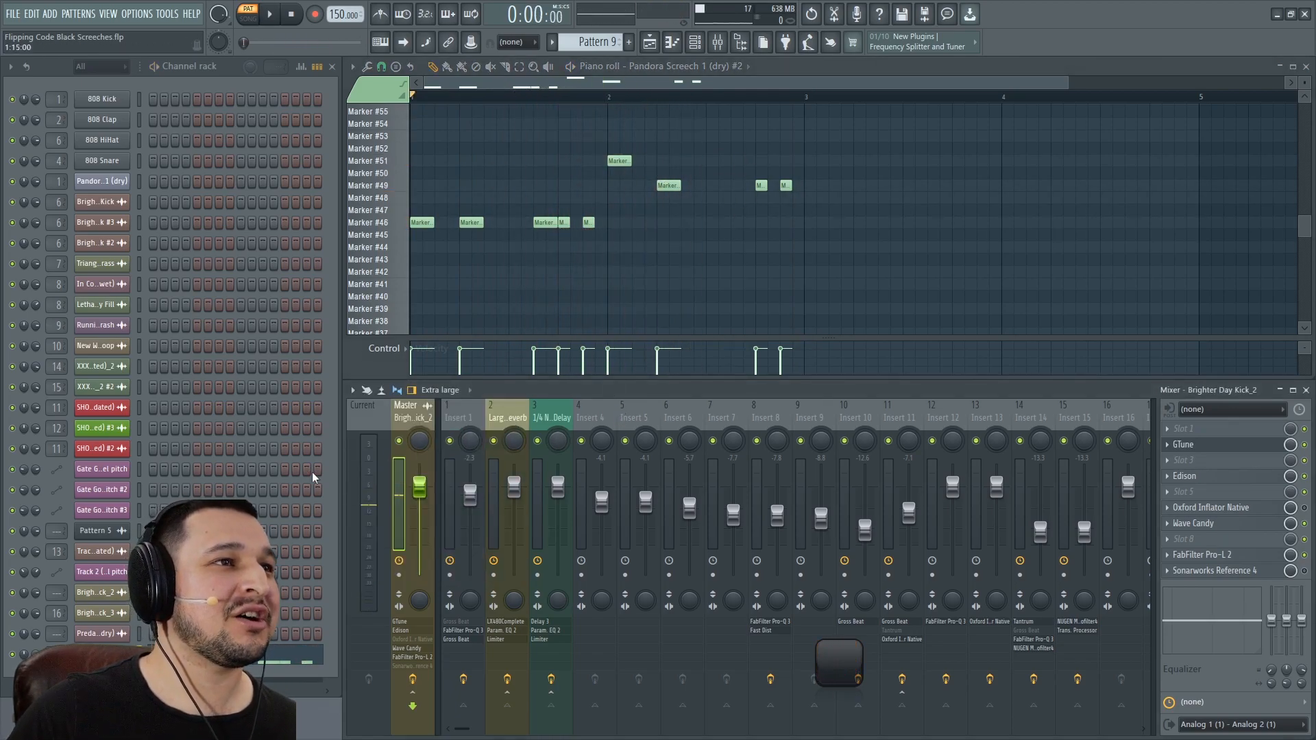
drag(56, 655, 56, 599)
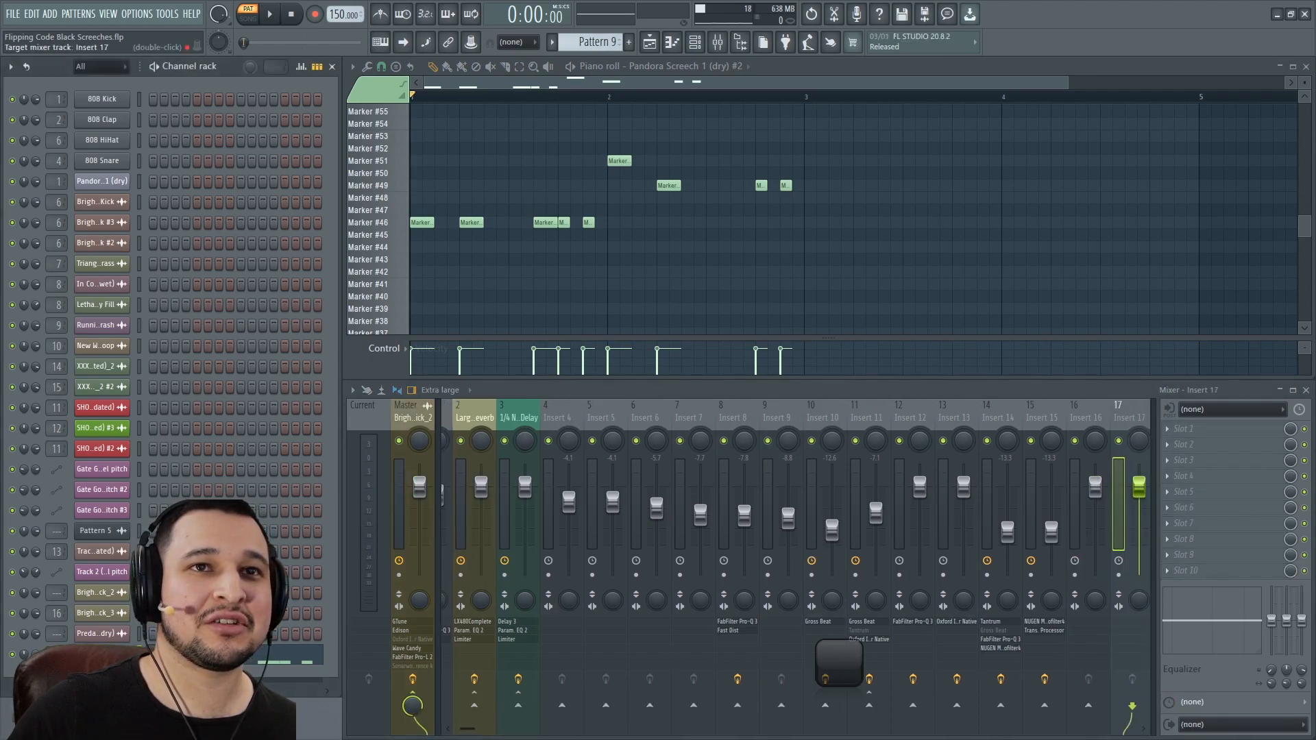
click(1173, 451)
text(del)
key(BackSpace)
key(BackSpace)
key(Escape)
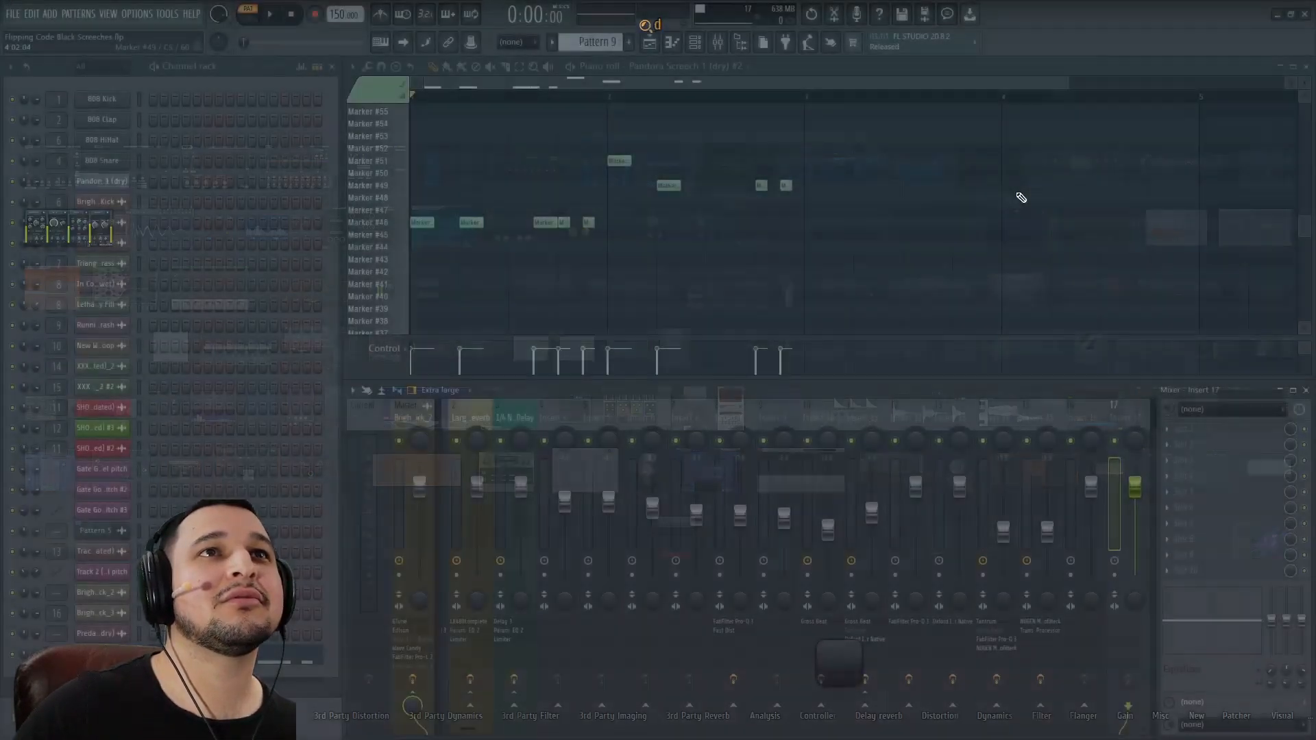
click(1214, 436)
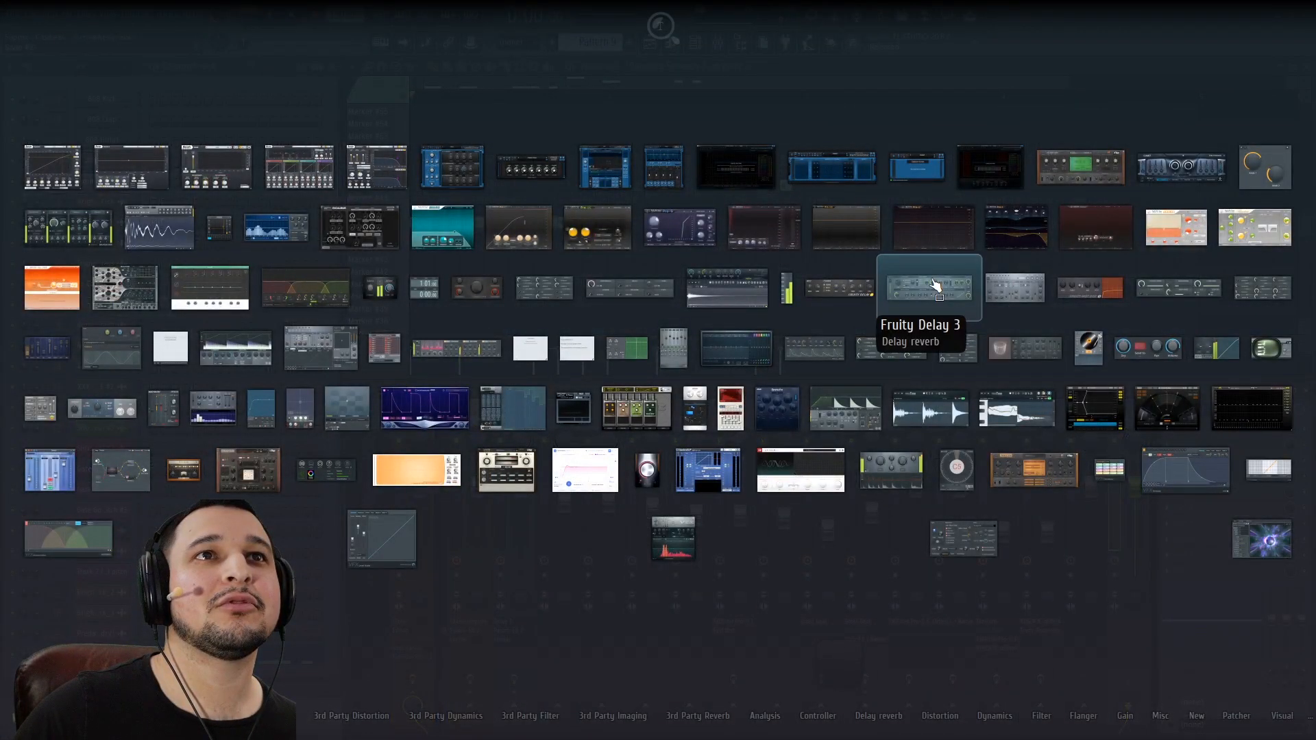
click(936, 284)
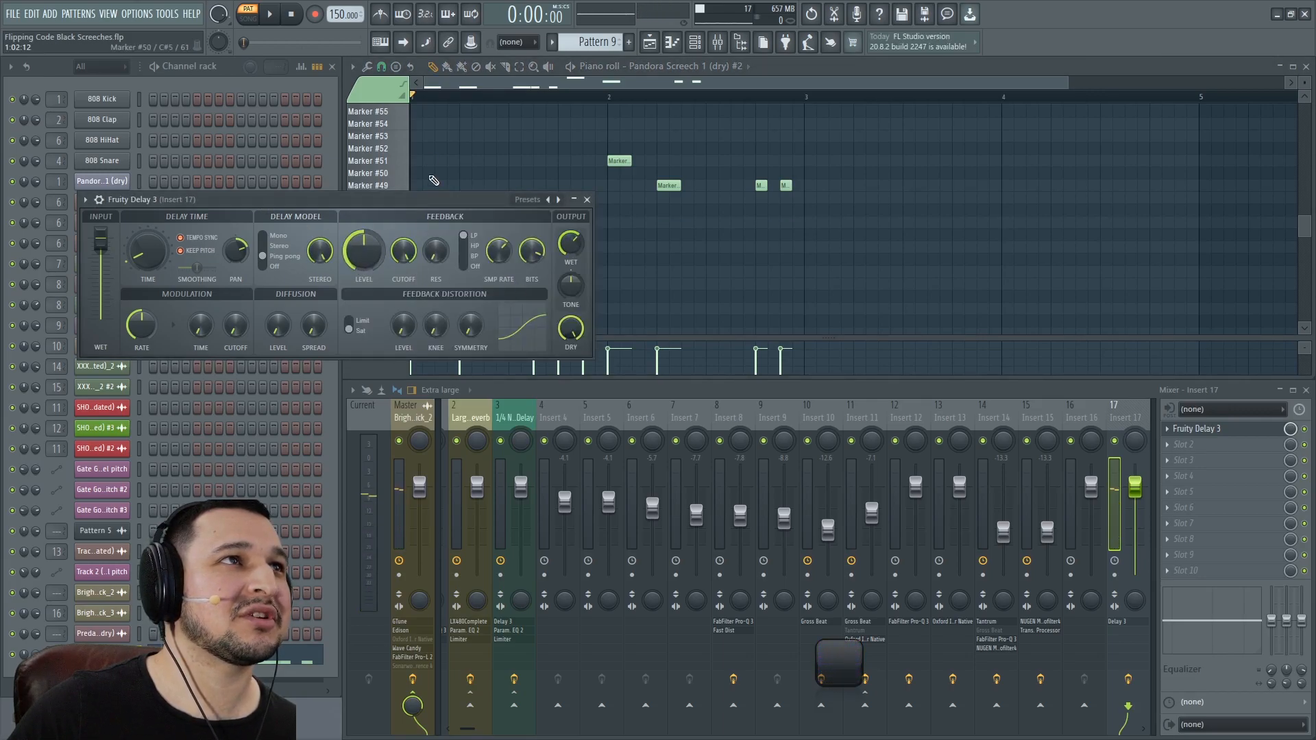
Audition a slice through Fruity Delay 3 and adjust the delay's feedback level and cutoff
click(405, 168)
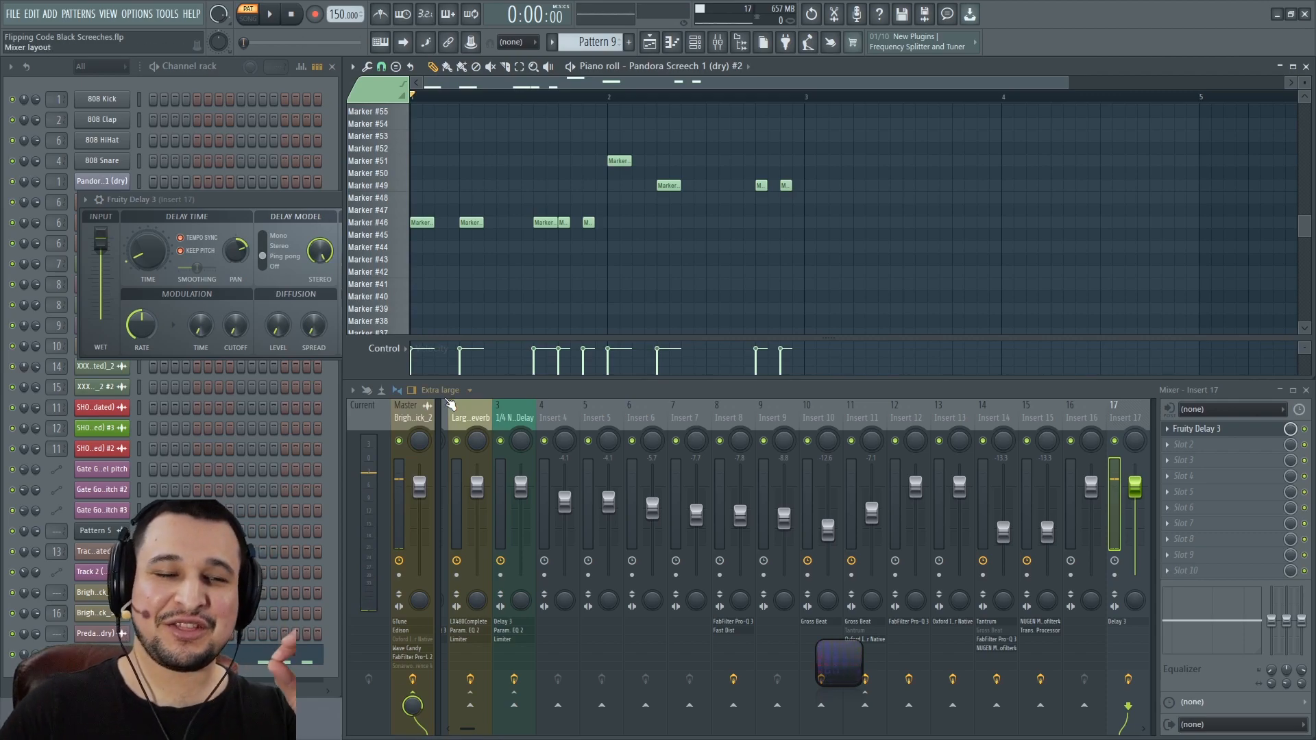
click(310, 200)
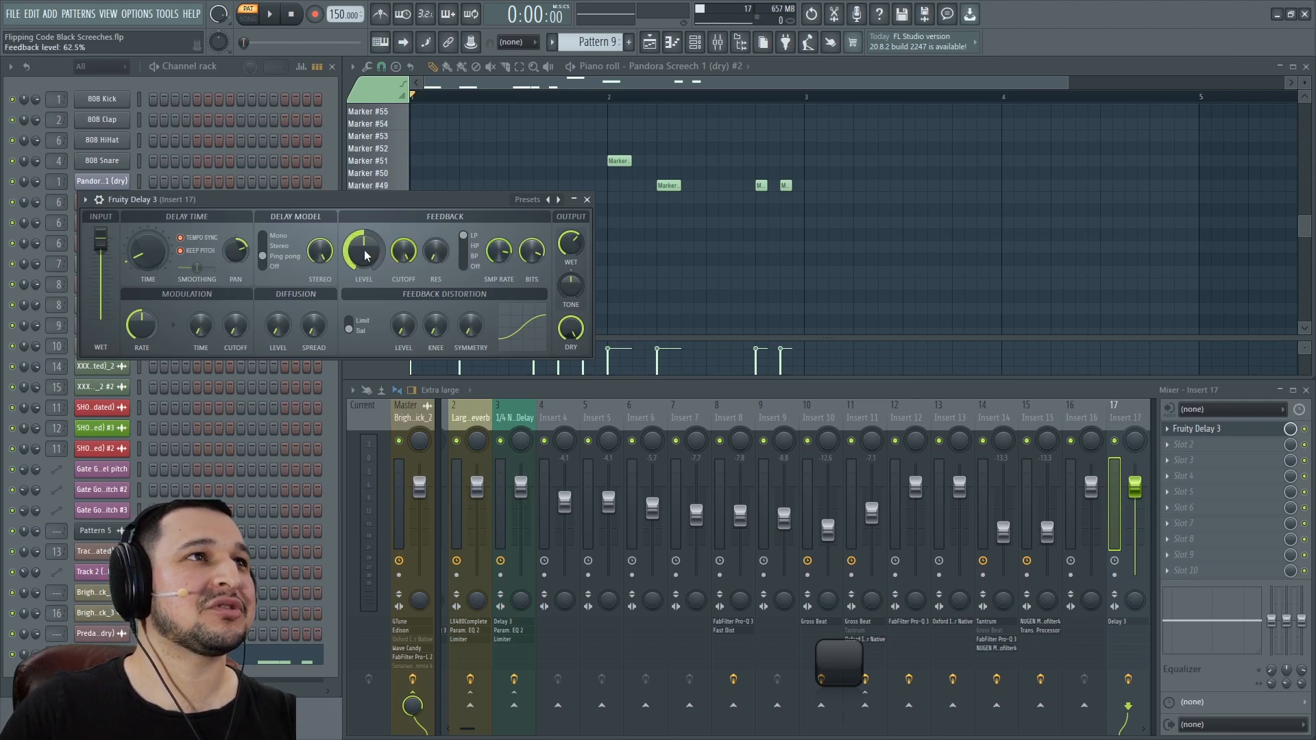
drag(364, 252, 409, 270)
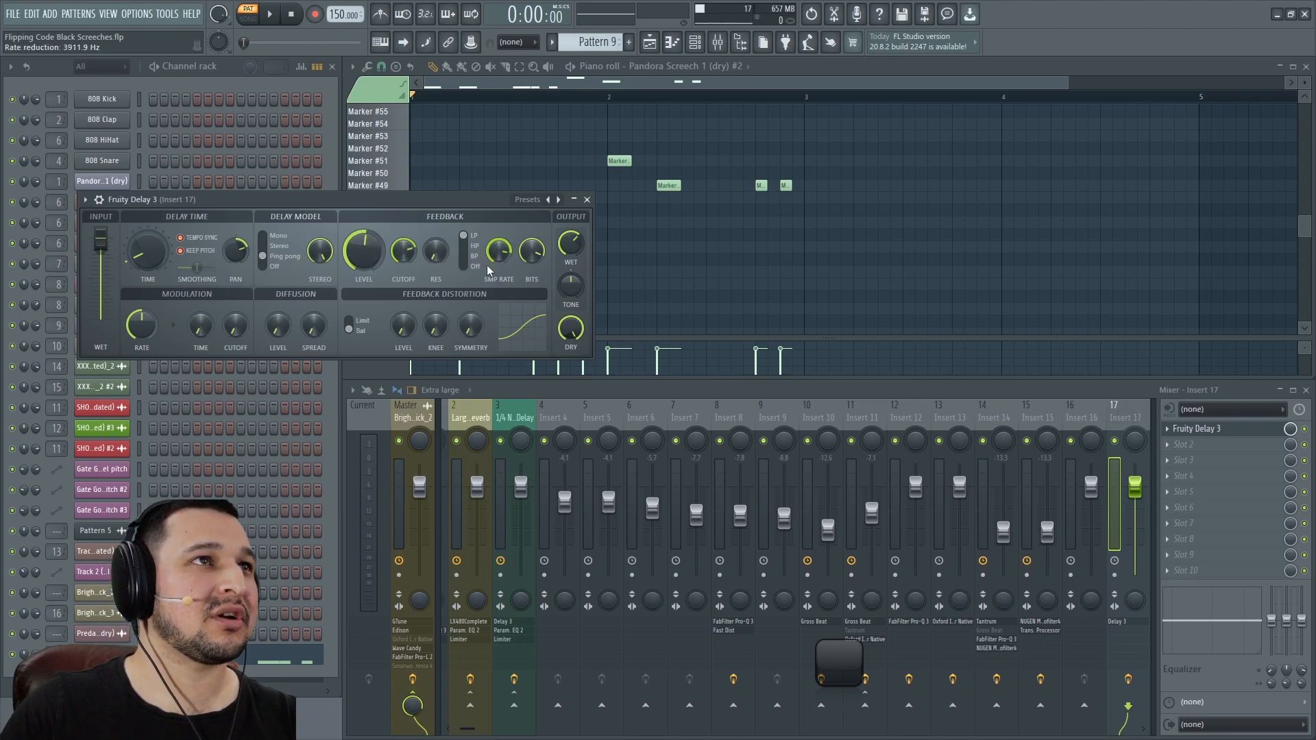
Load Fruity Reeverb 2 in the second effect slot of Insert 17
click(1239, 445)
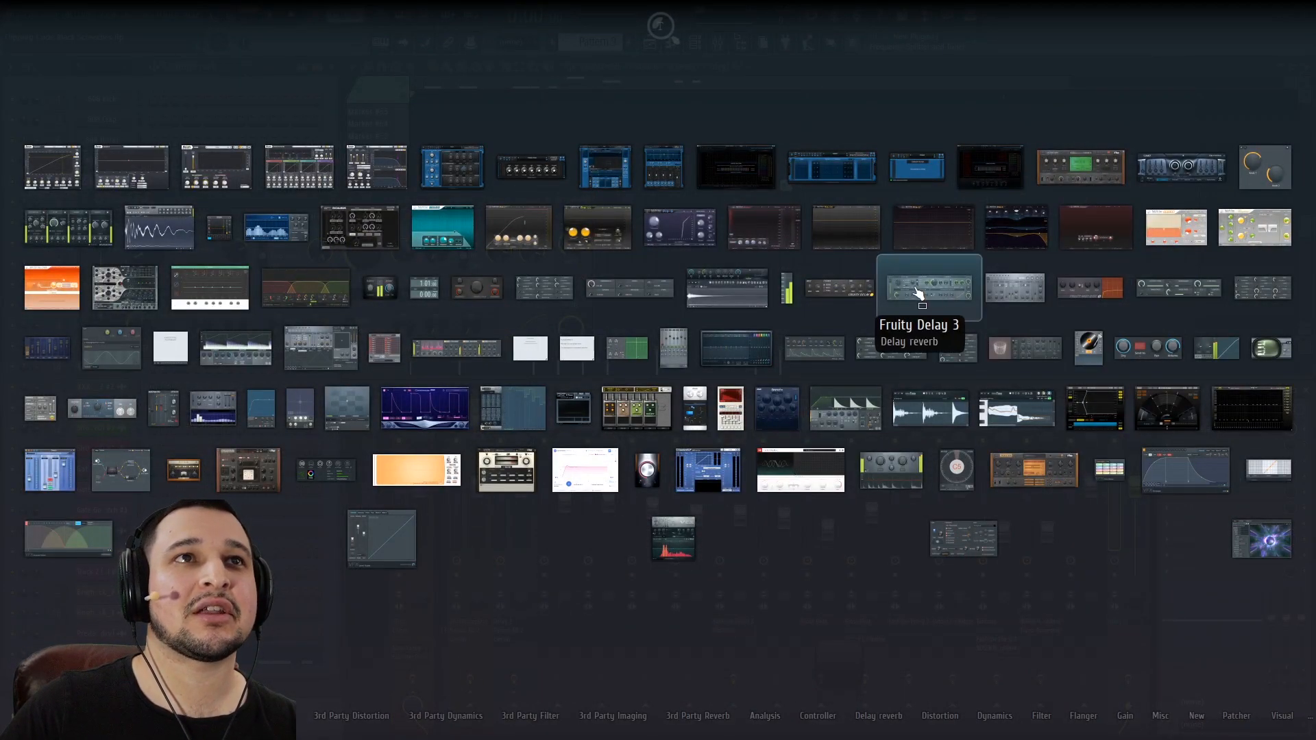
text(fr)
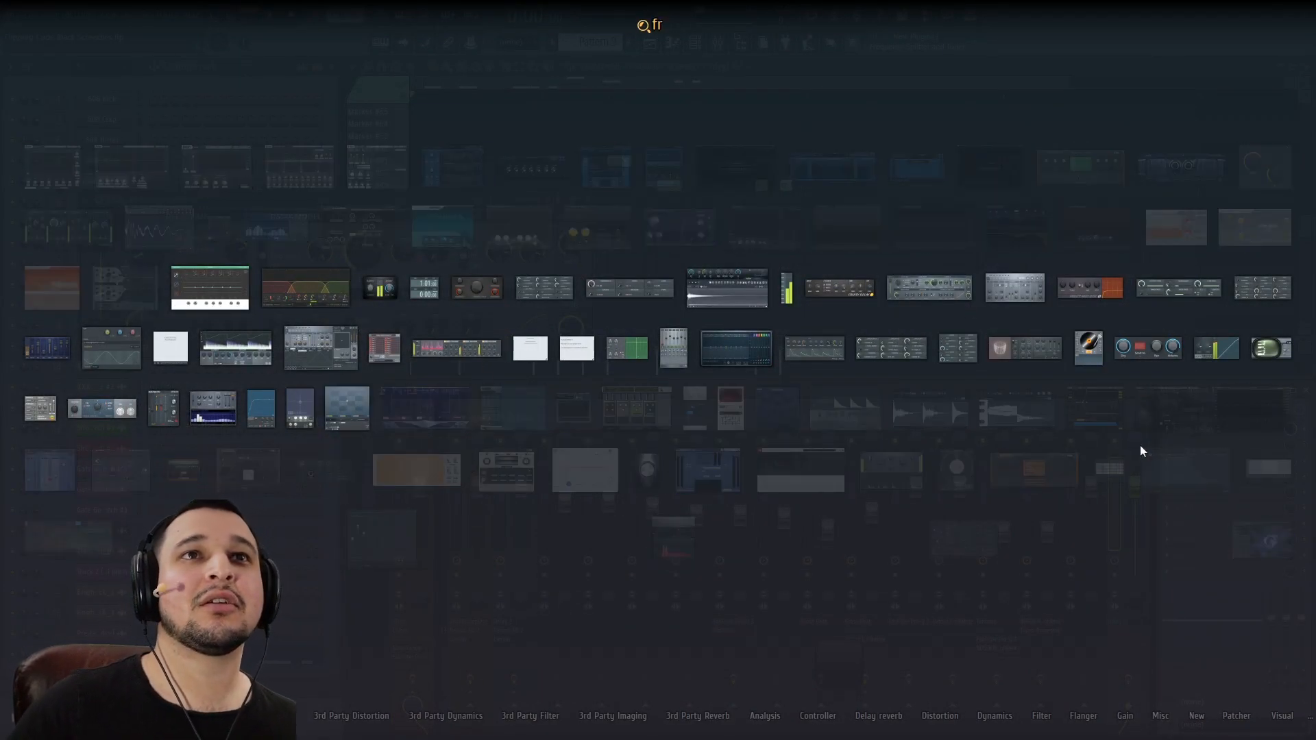
click(1010, 309)
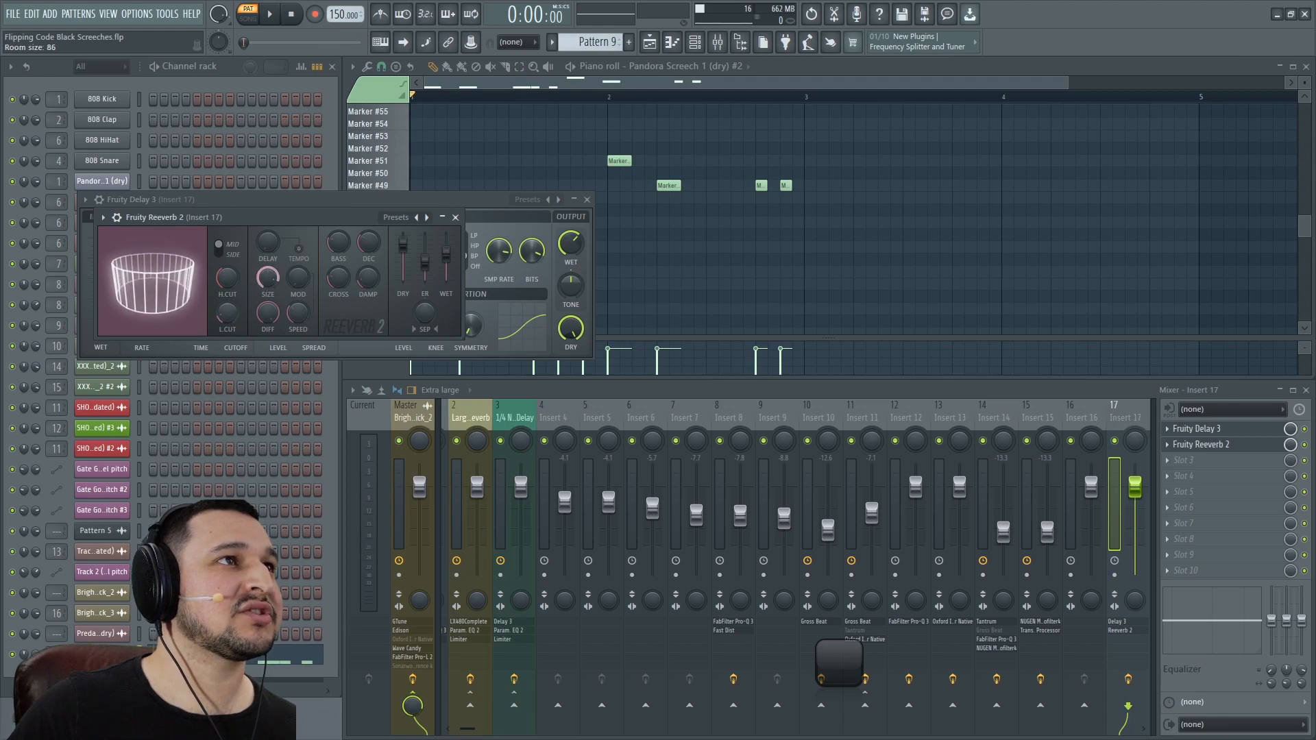
Audition slices between Marker #46 and Marker #50 through the delay and reverb, moving the Fruity Reeverb 2 window lower
click(377, 184)
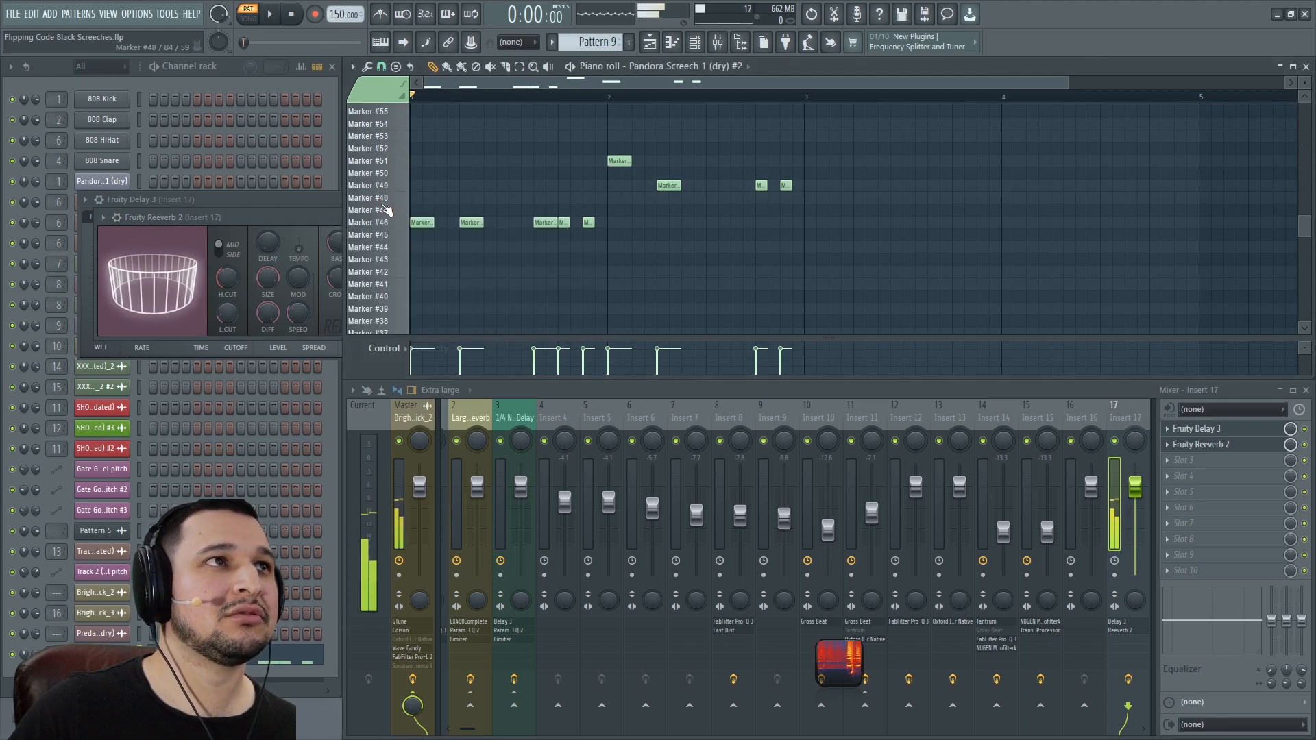
click(404, 176)
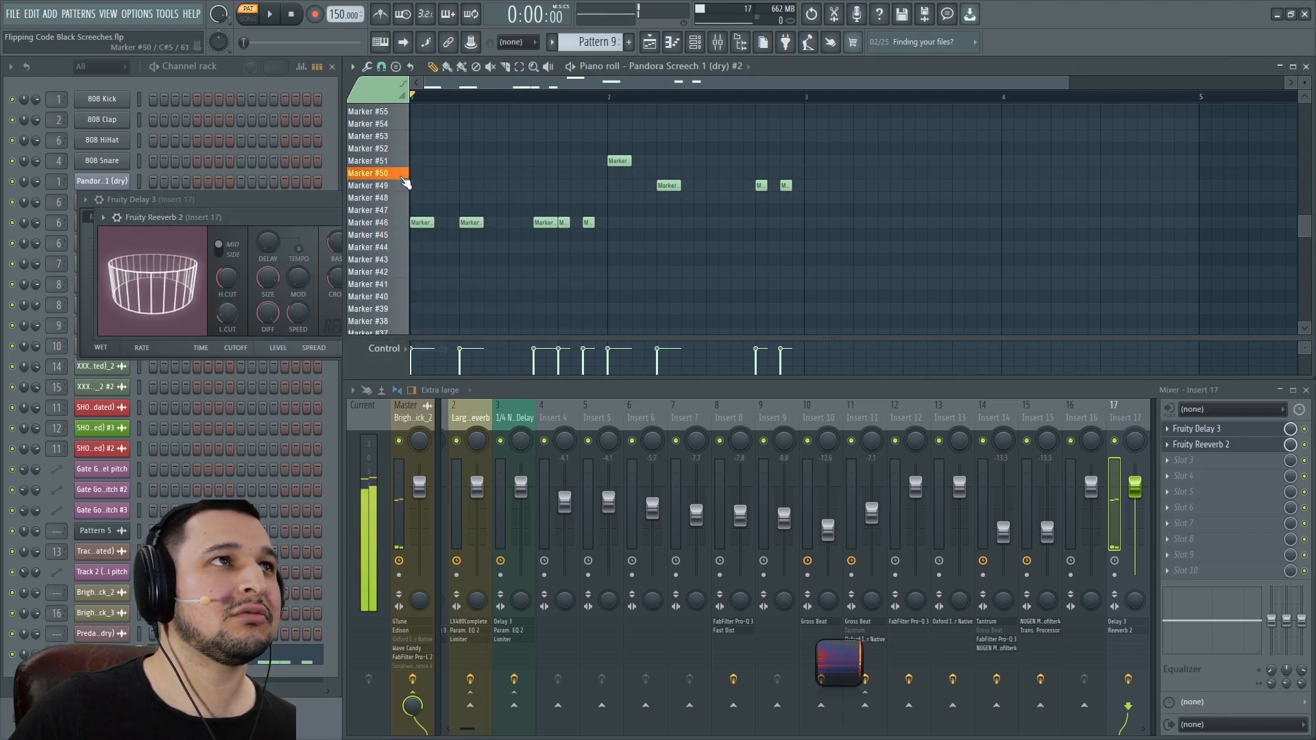
click(381, 210)
click(311, 224)
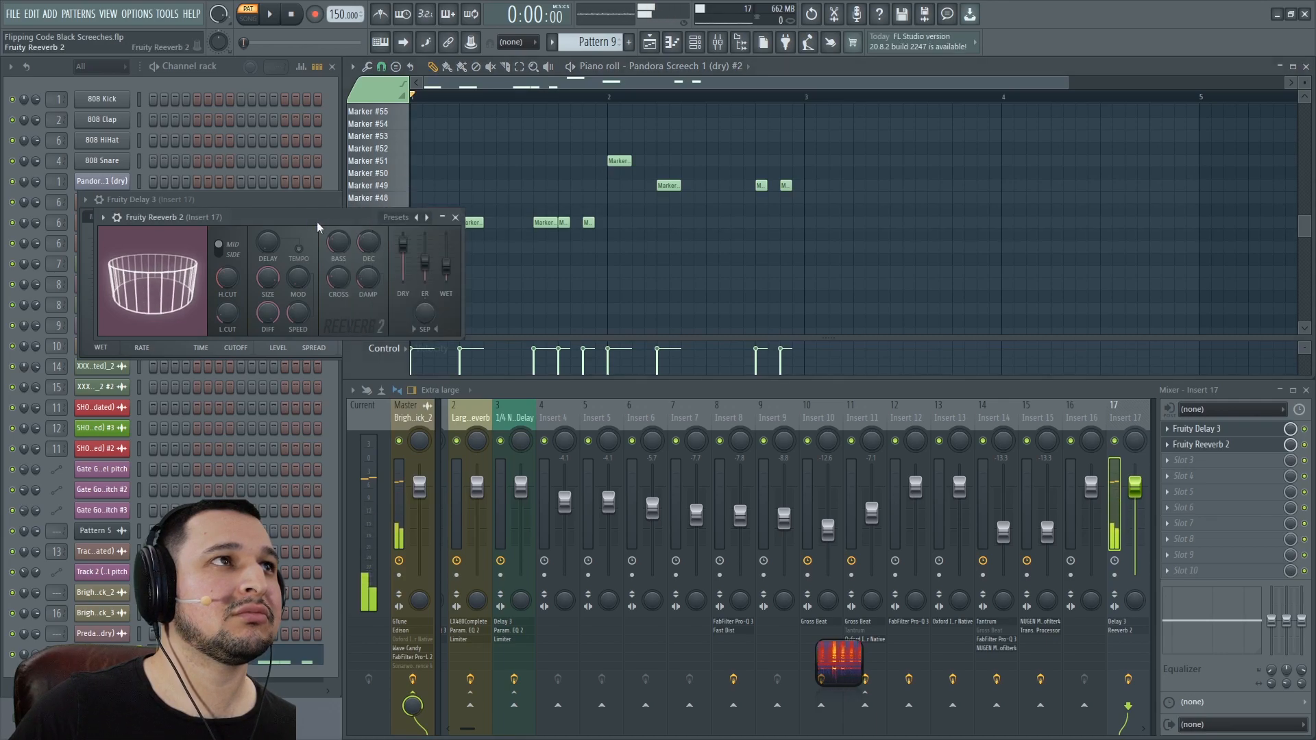
drag(311, 223, 288, 293)
click(409, 226)
click(407, 228)
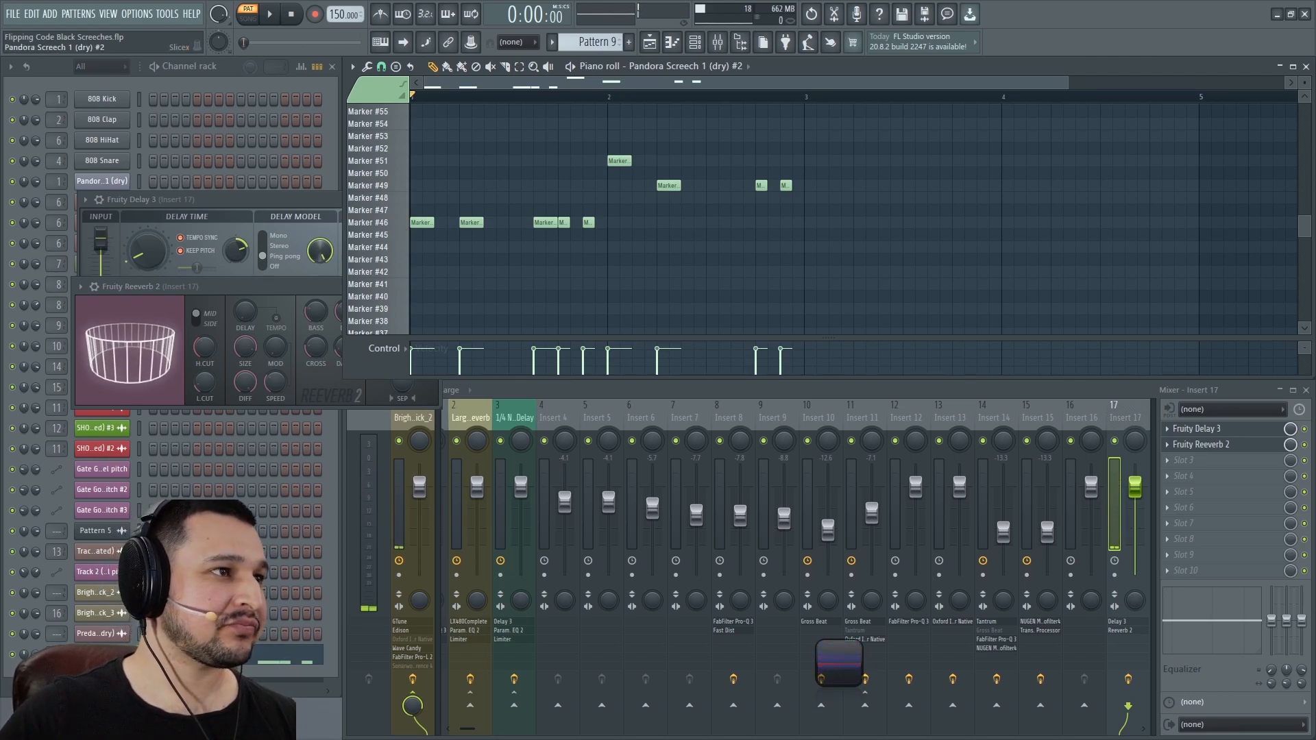
Review the Pandora Screech 1 (dry) #2 Slicex window, play the pattern and add a Marker #46 note just after bar 2's start
click(101, 654)
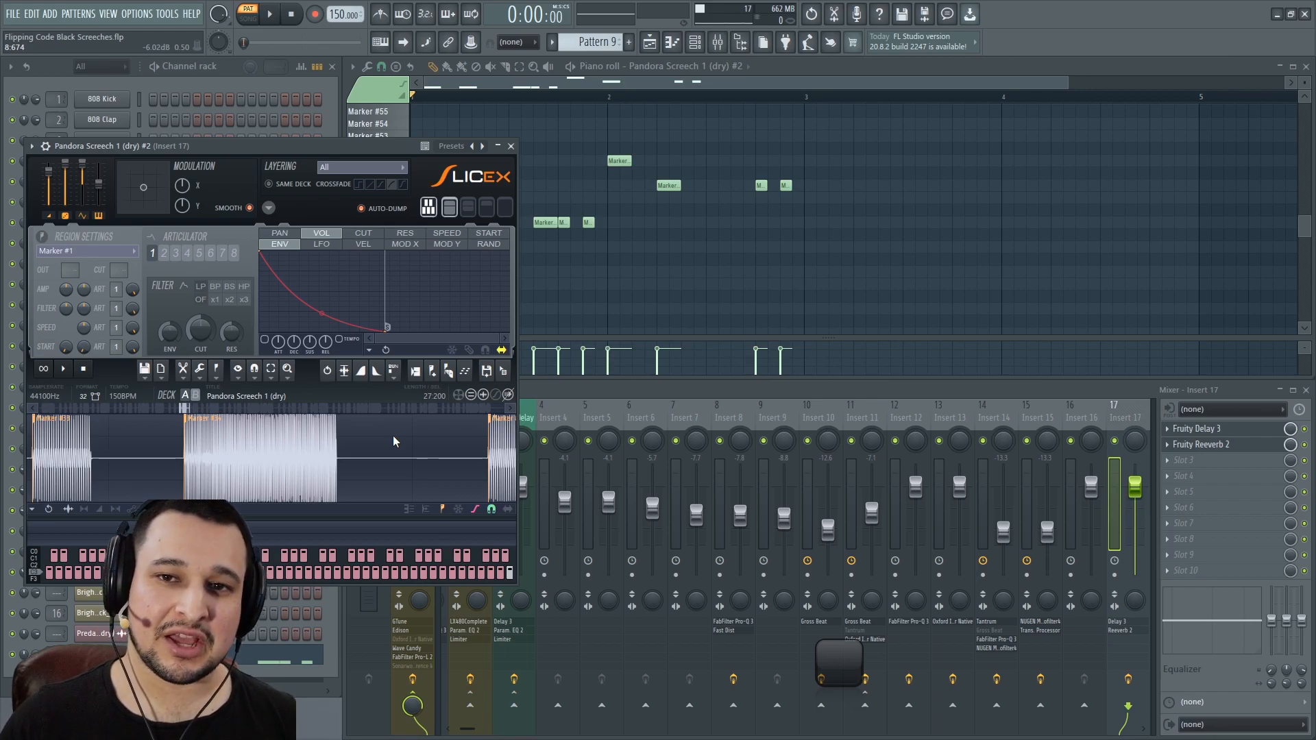
click(875, 70)
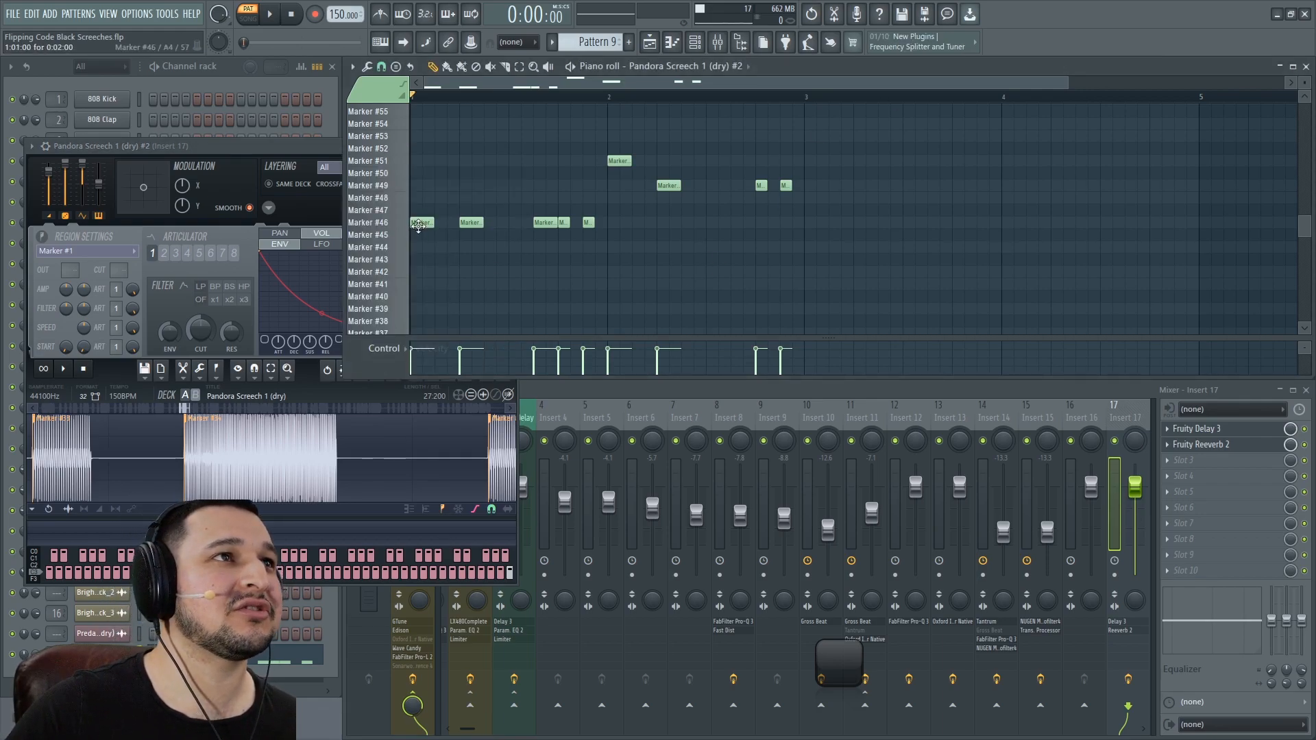
key(space)
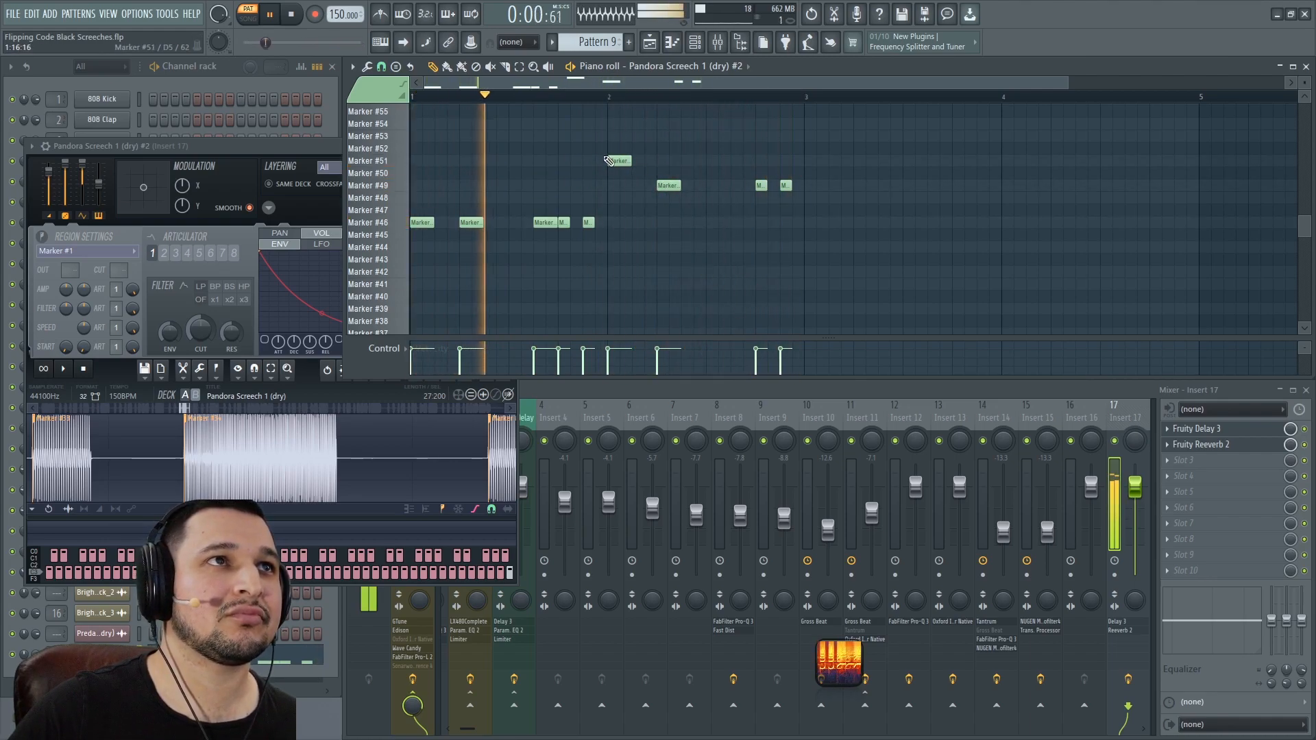
click(623, 223)
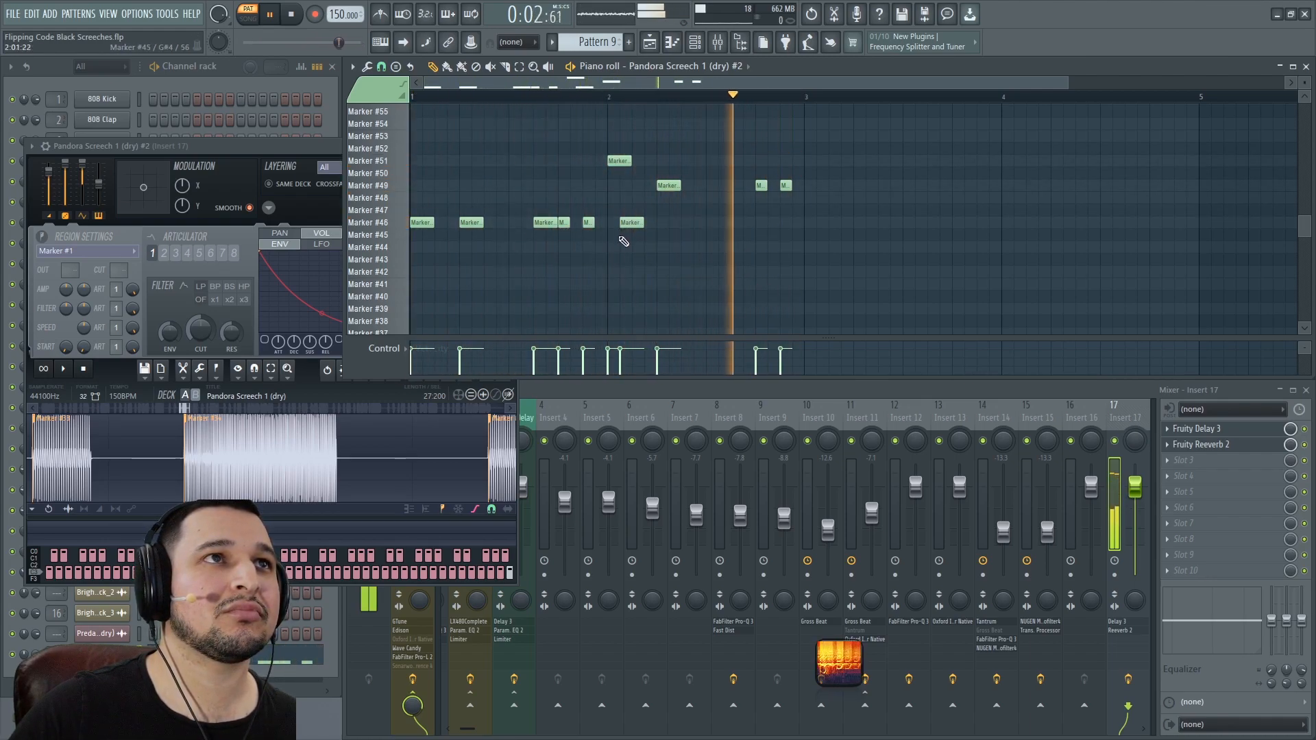
Delete the Marker #46 note just after bar 2's start and the two short Marker #49 notes in bar 2's second half
mouse_move(634, 223)
mouse_down()
mouse_move(662, 227)
mouse_move(649, 224)
mouse_up()
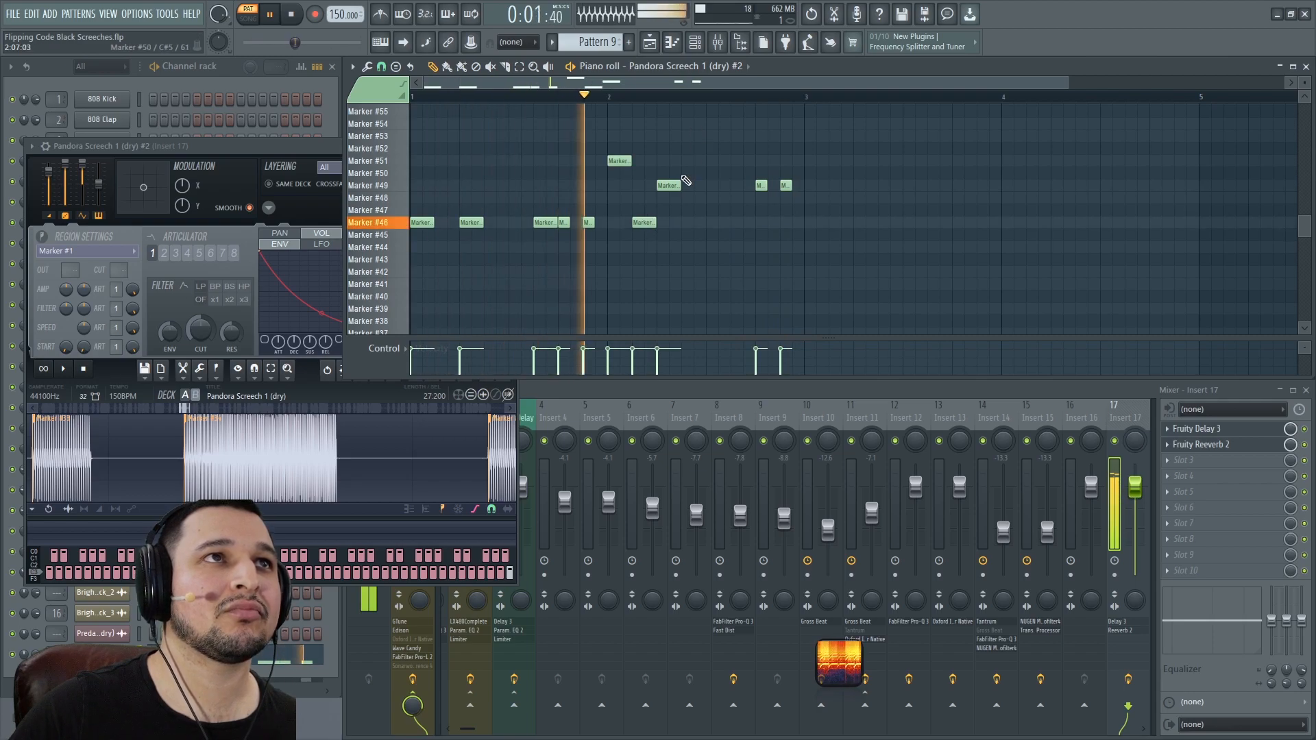
key(space)
right_click(646, 223)
Move the Marker #51 and #49 notes into bar 2's second half and place two Marker #46 notes in its first half
mouse_move(623, 164)
mouse_down()
mouse_move(645, 175)
mouse_move(608, 159)
mouse_move(743, 230)
mouse_up()
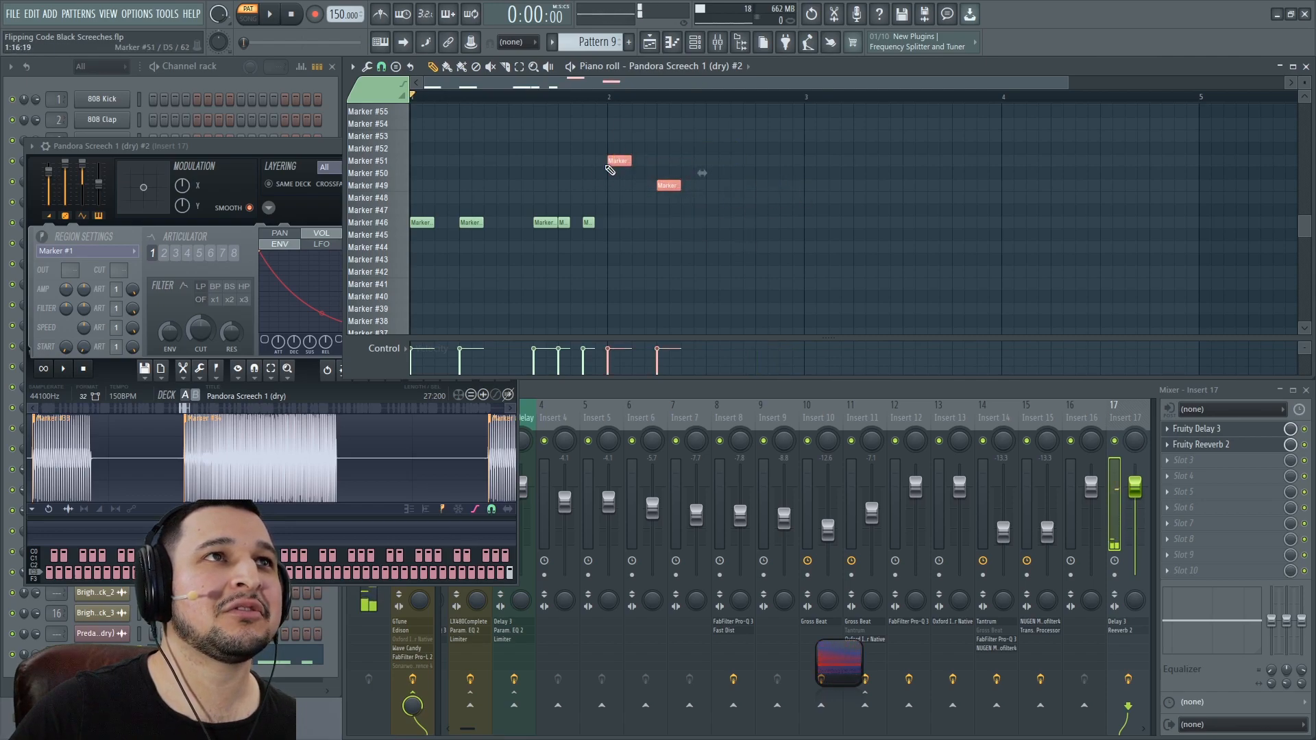
mouse_move(623, 173)
mouse_down()
mouse_move(754, 175)
mouse_move(730, 146)
mouse_move(707, 159)
mouse_up()
click(610, 256)
mouse_move(638, 230)
mouse_down()
mouse_move(560, 205)
mouse_move(409, 220)
mouse_move(624, 211)
mouse_move(613, 224)
mouse_up()
ctrl+click(508, 218)
ctrl+click(595, 245)
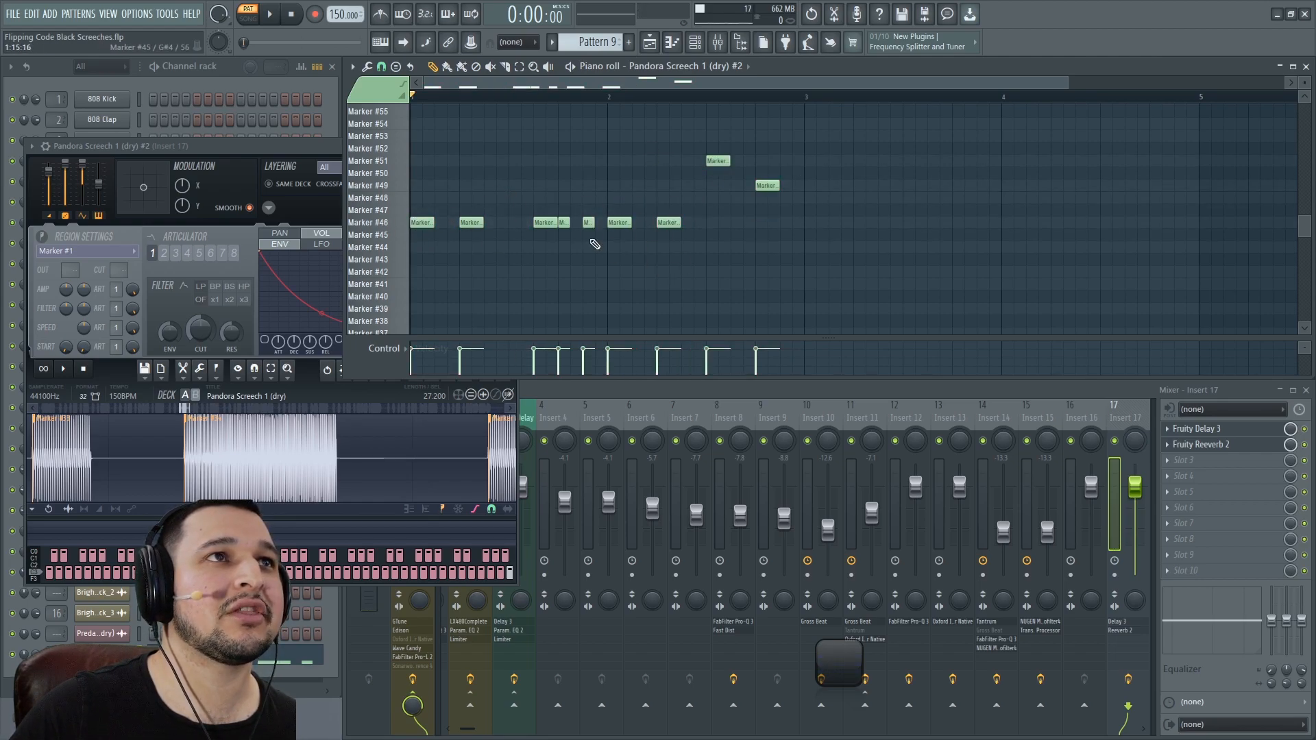
Play the pattern and add a short Marker #46 note directly after the Marker #49 note near bar 2's end
click(749, 222)
key(space)
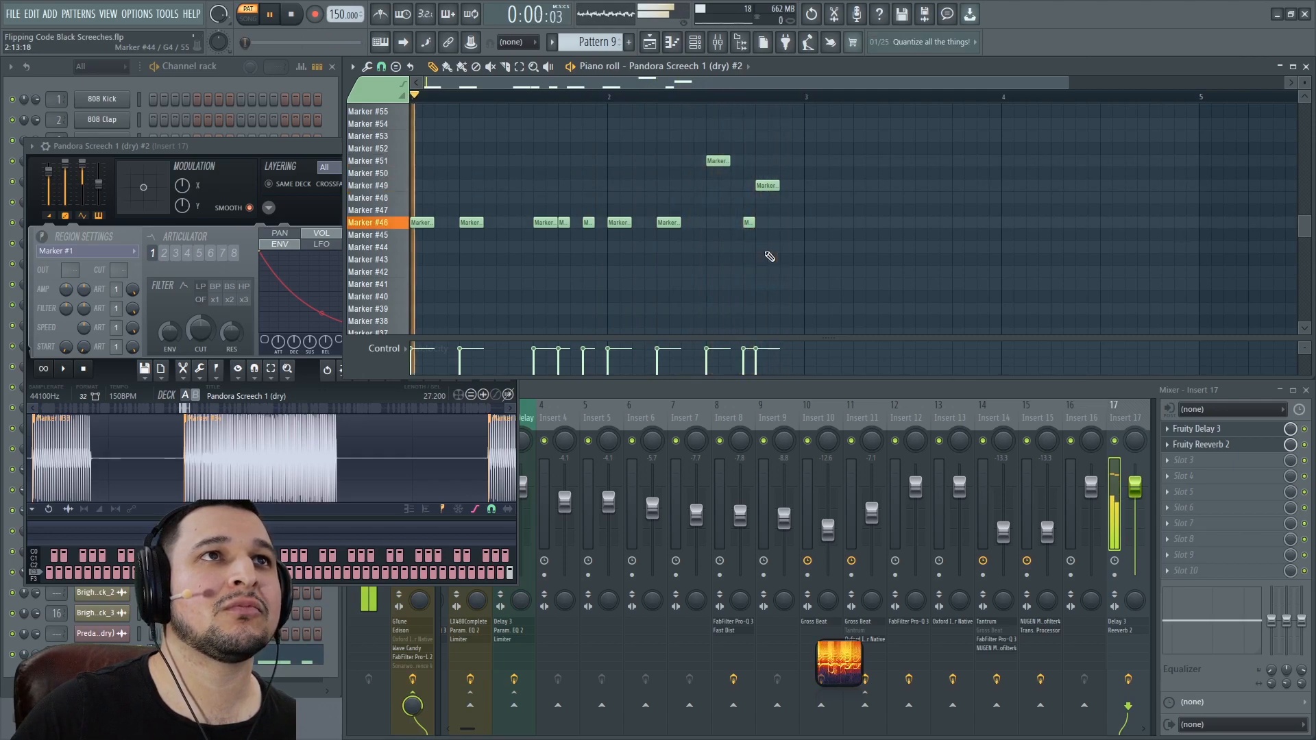
right_click(749, 222)
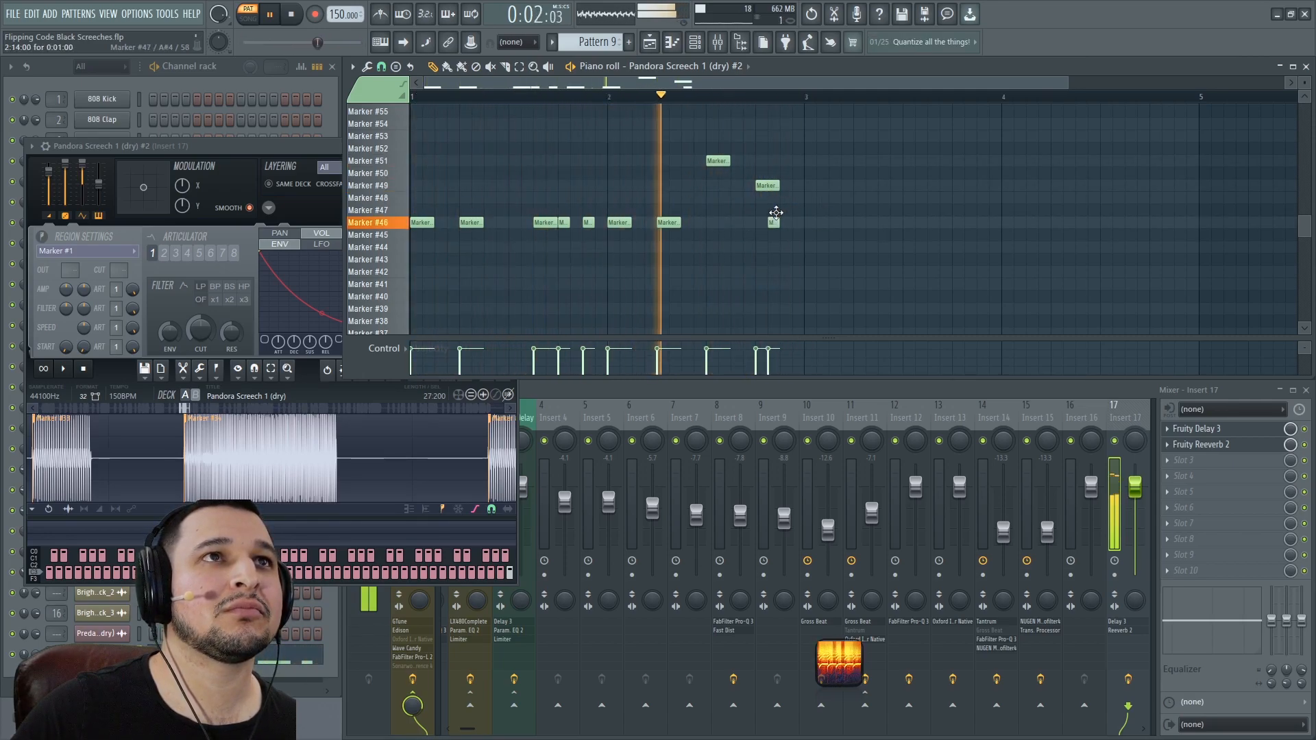
click(783, 222)
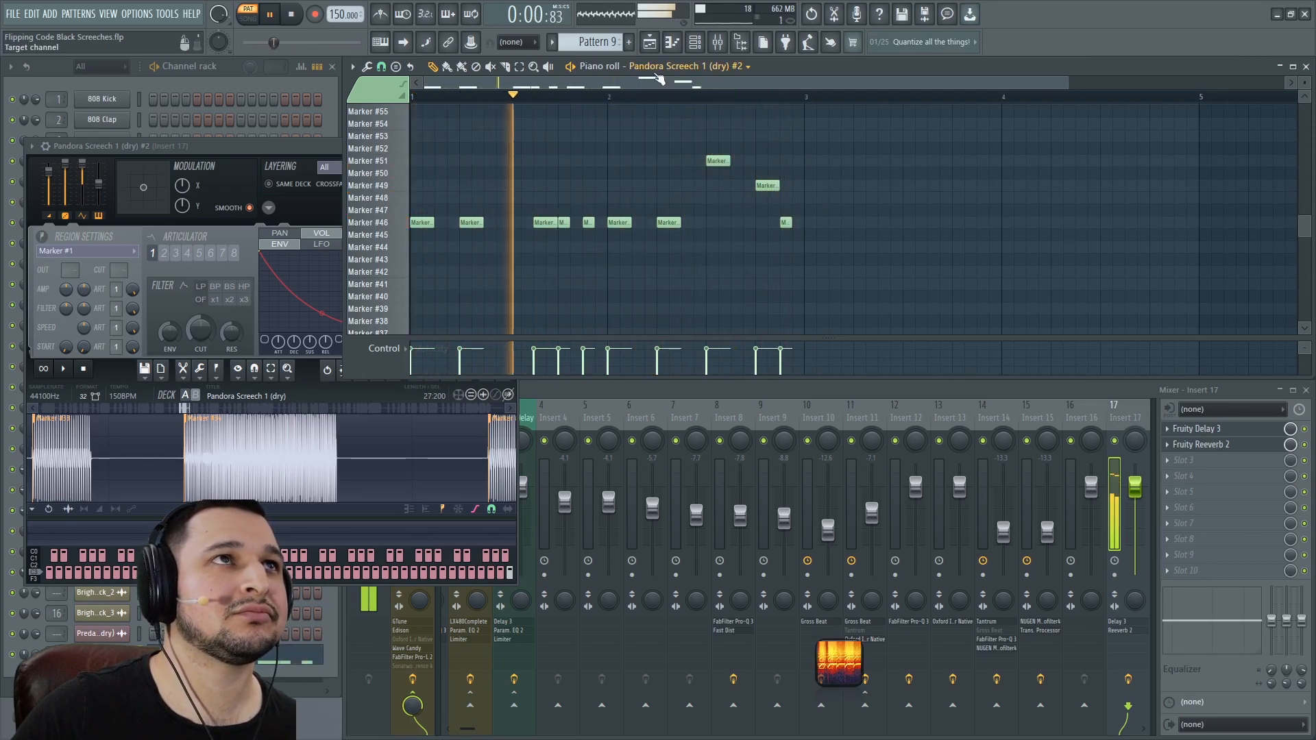
Unmute the tracks in the playlist and clone the current arrangement
click(651, 43)
key(space)
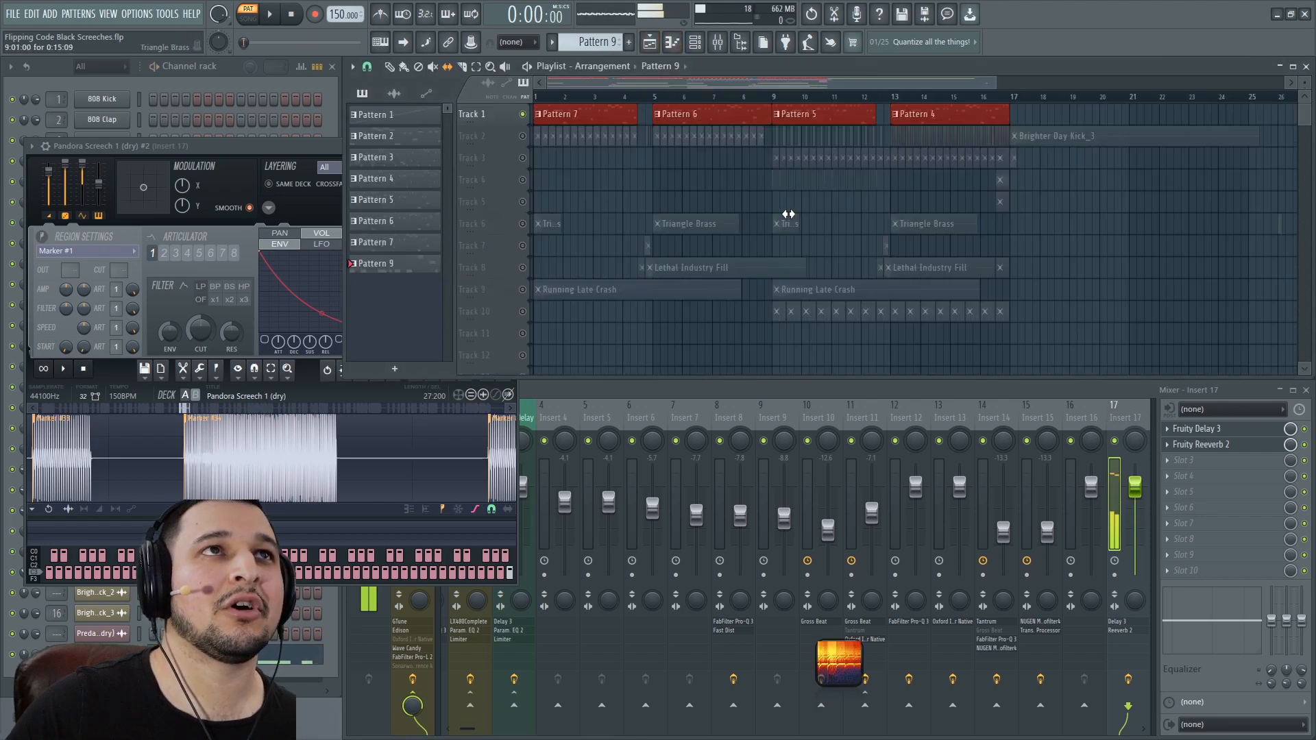
click(523, 137)
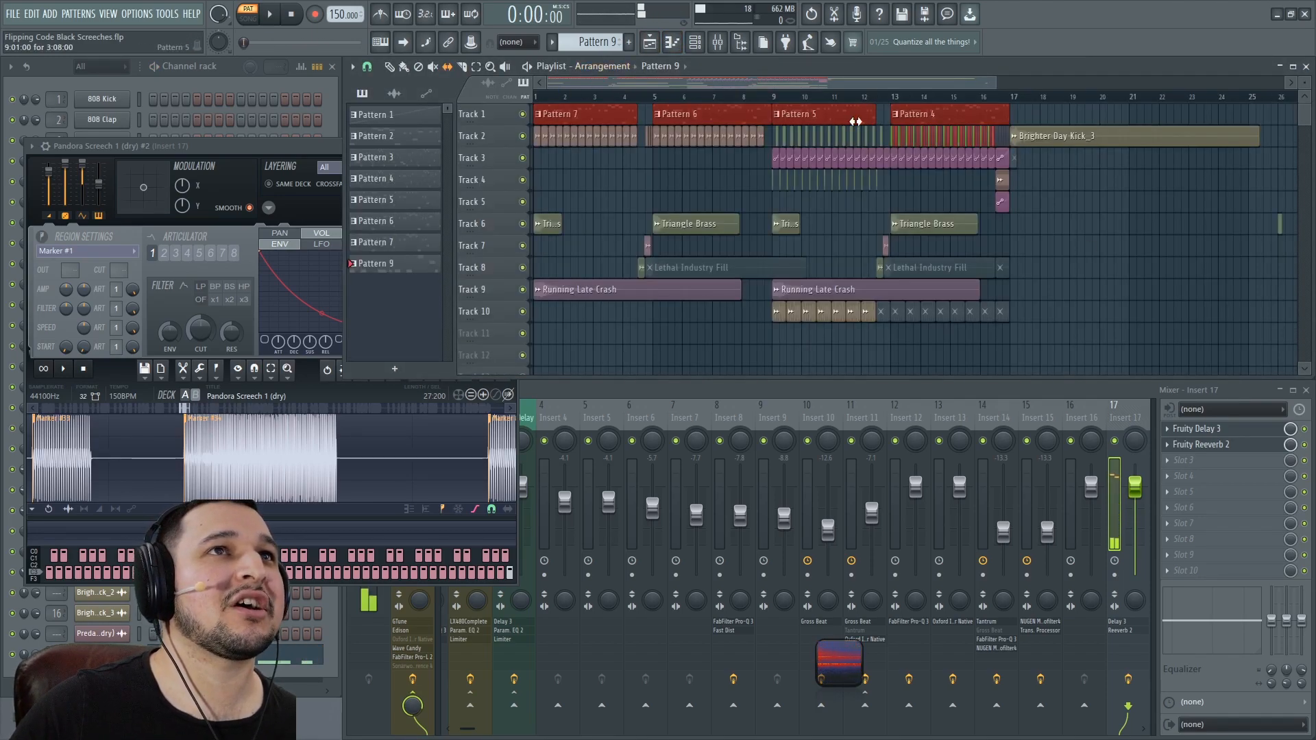
click(598, 70)
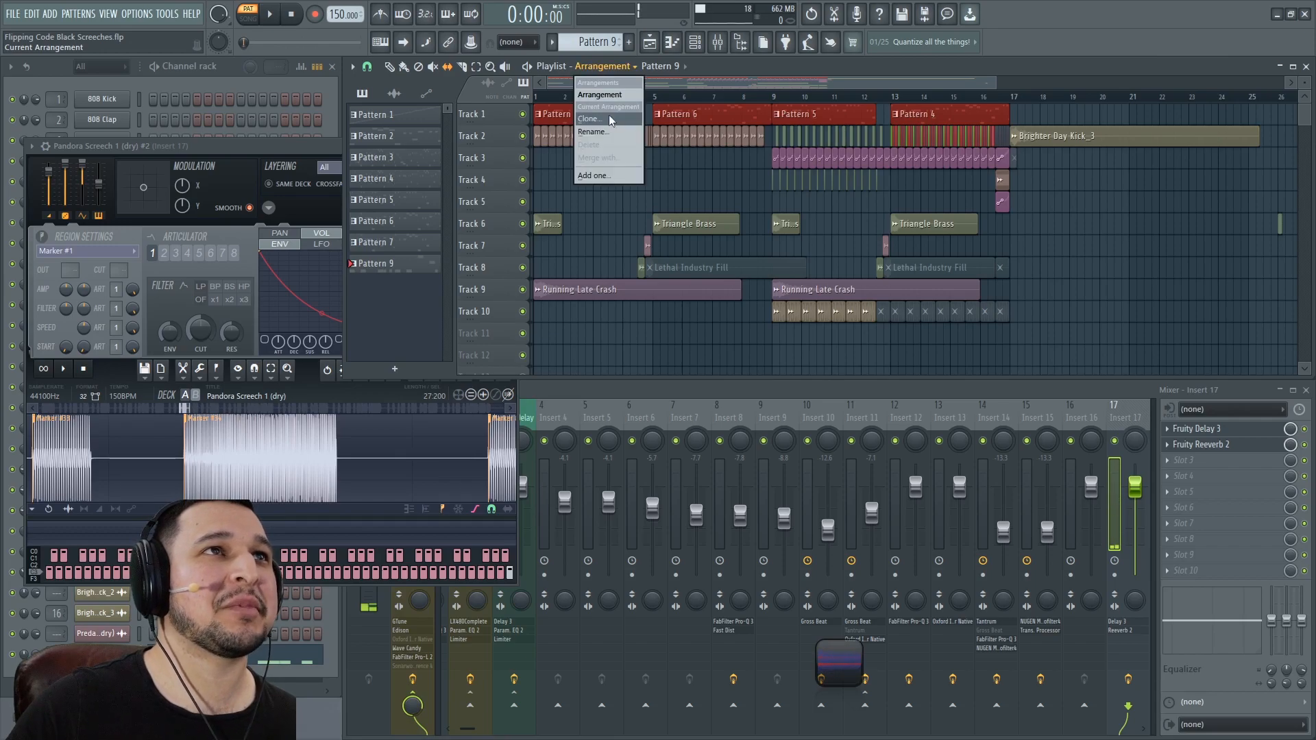
click(607, 127)
key(Return)
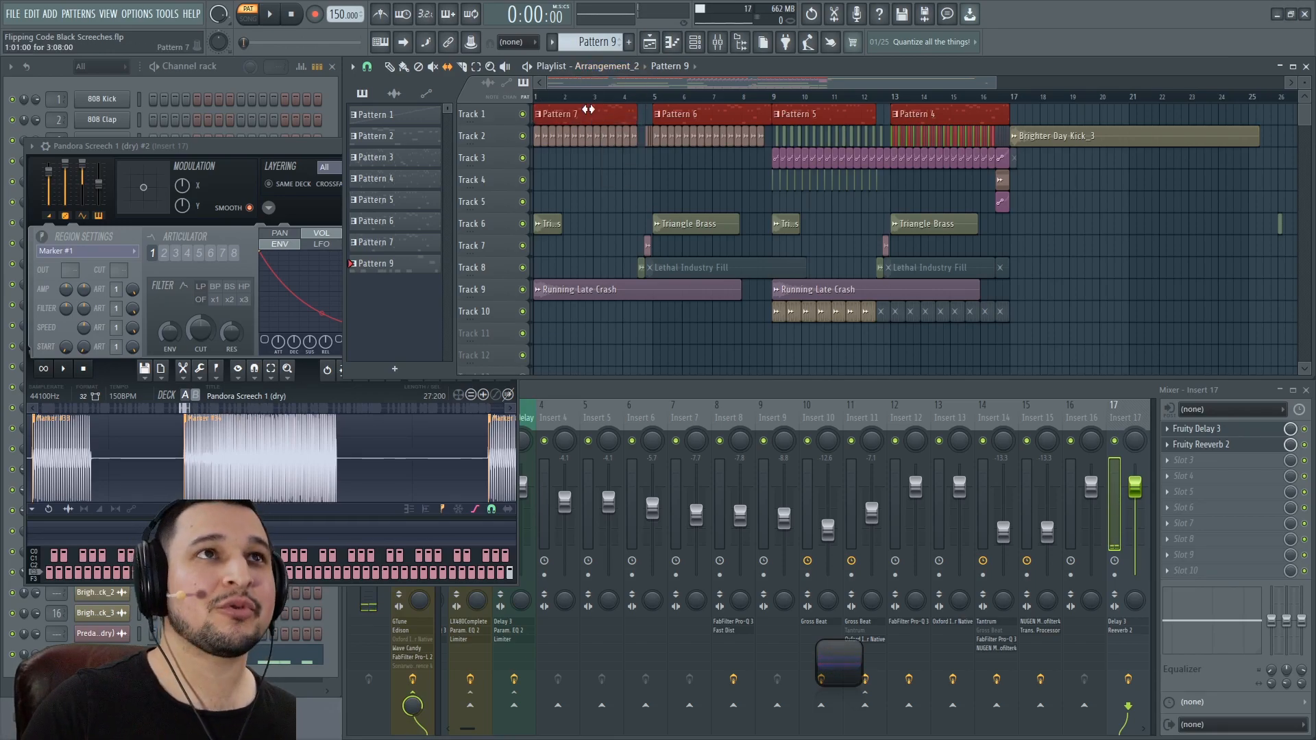
Delete the Pattern 4, 5, 6 and 7 clips from Track 1 of the cloned arrangement
right_click(935, 119)
right_click(869, 120)
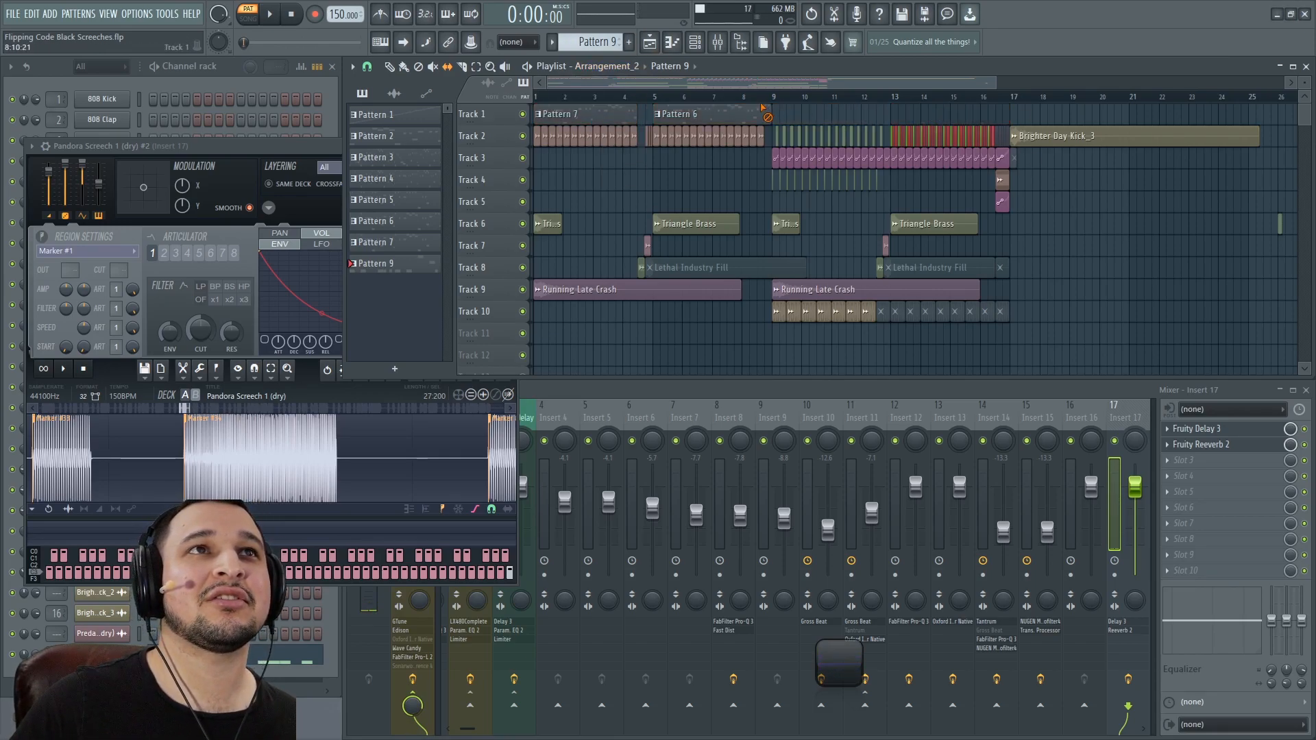
right_click(761, 118)
right_click(627, 111)
Place Pattern 9 on Track 1 from bar 1 and repeat it back to back up to bar 17
click(574, 180)
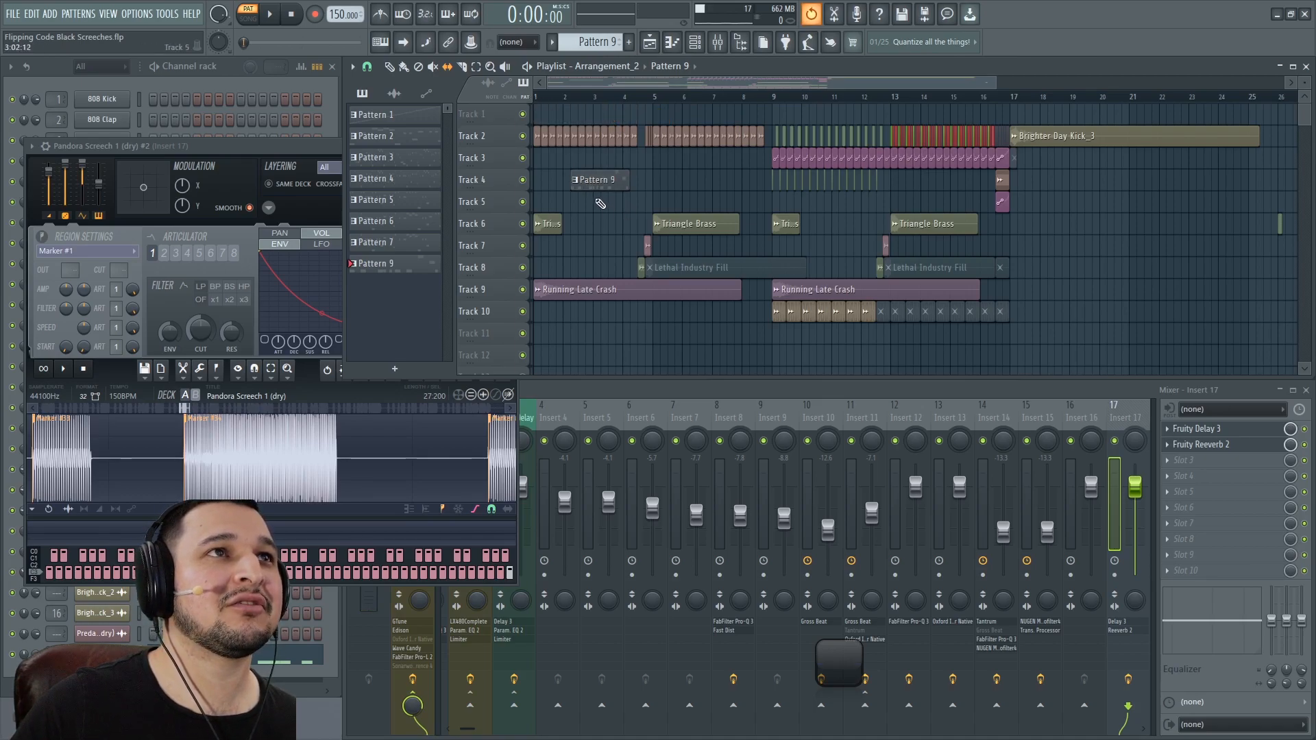
right_click(593, 206)
mouse_move(575, 178)
mouse_down()
mouse_move(533, 105)
mouse_move(976, 111)
mouse_up()
drag(734, 175, 467, 44)
drag(847, 159, 832, 153)
scroll(782, 248, down, 2)
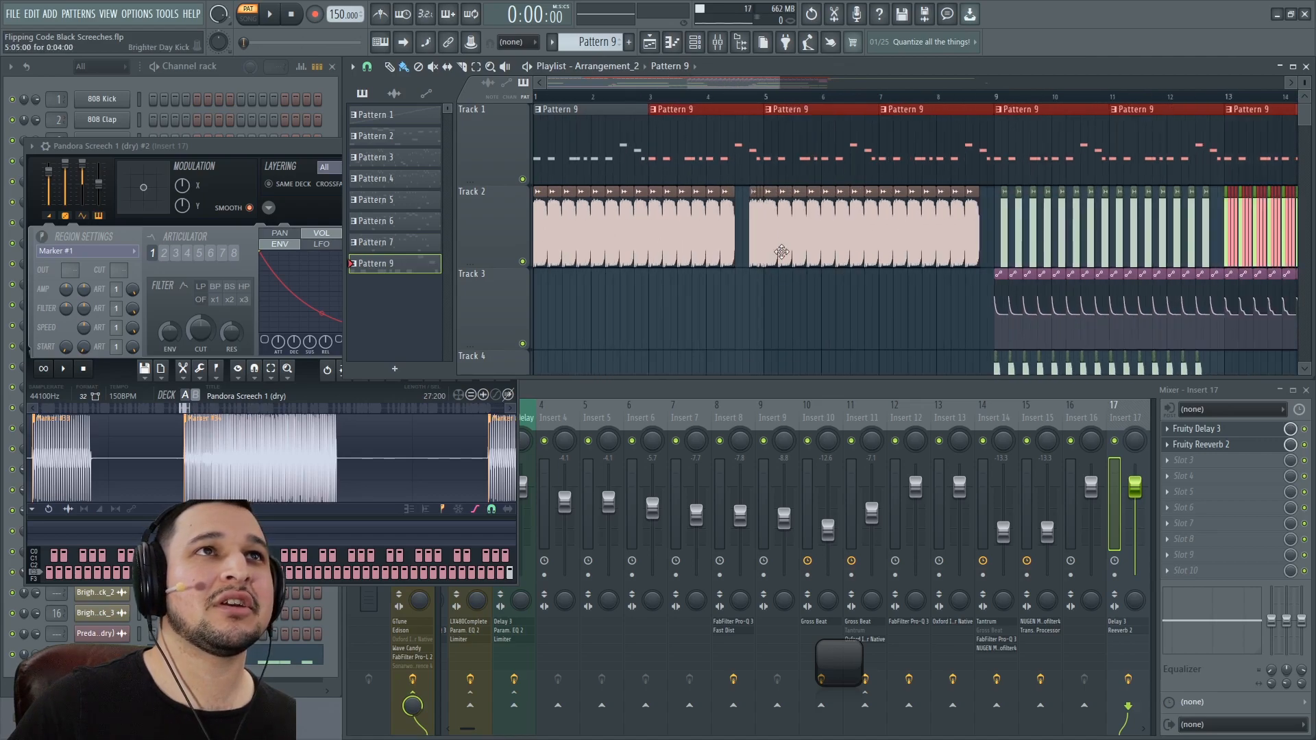
Merge the first two Pattern 9 clips into a single pattern and delete the remaining Pattern 9 clips from Track 1
ctrl+right_click(781, 276)
ctrl+click(642, 188)
drag(601, 120, 567, 104)
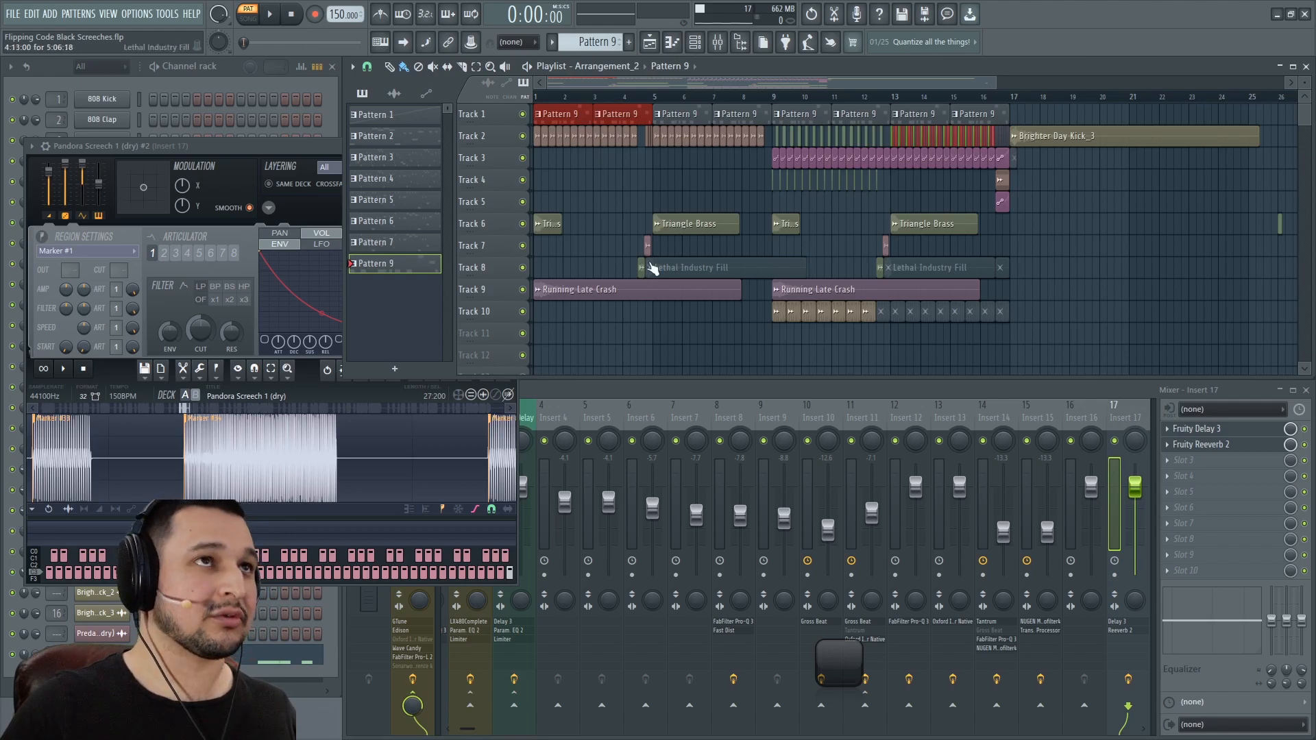
key(ctrl+g)
right_click(732, 122)
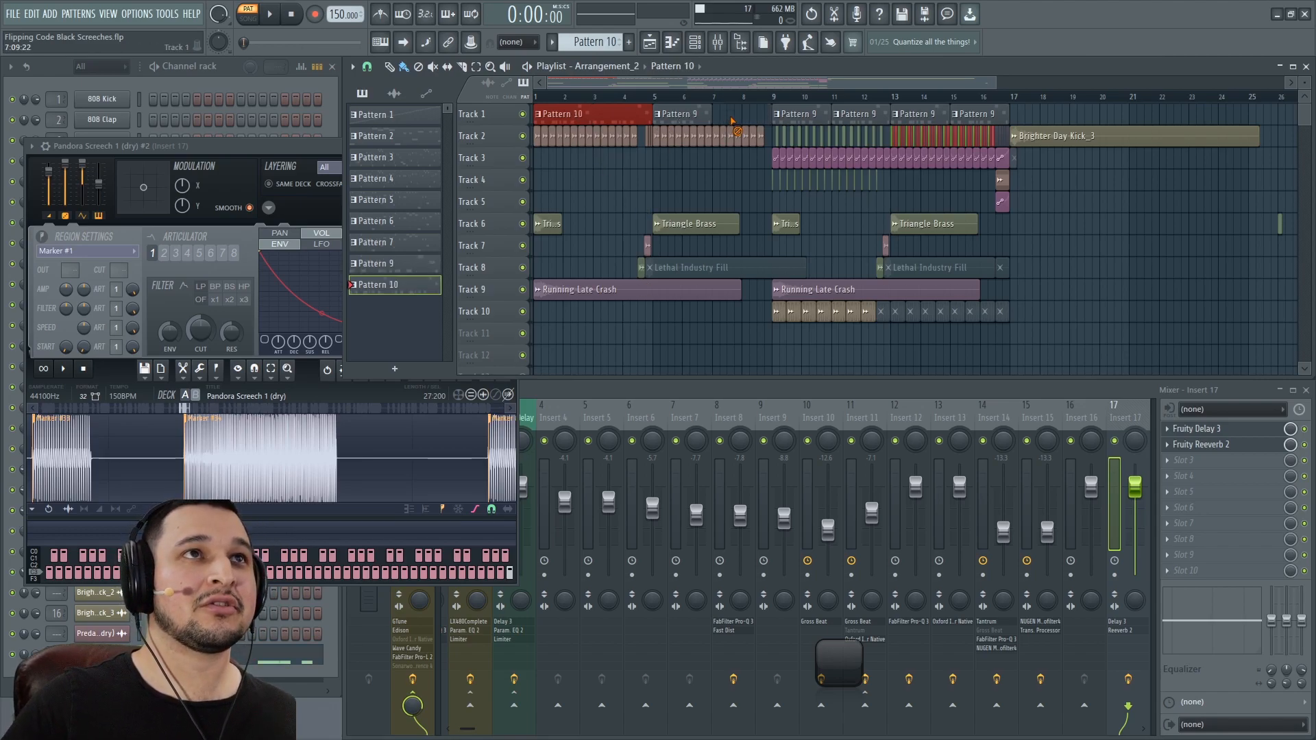
key(ctrl+z)
right_click(697, 122)
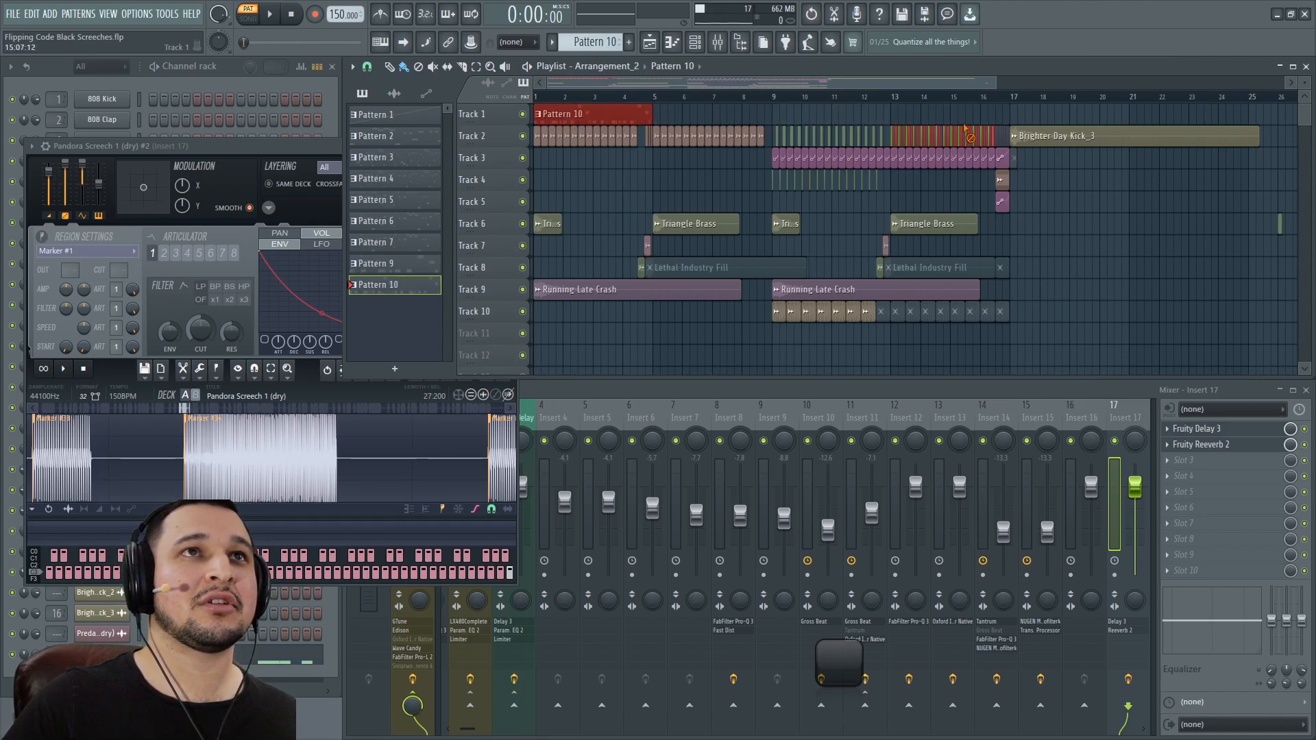
Duplicate the Pattern 10 clip on Track 1 and align the copy with the start of bar 5
key(ctrl+b)
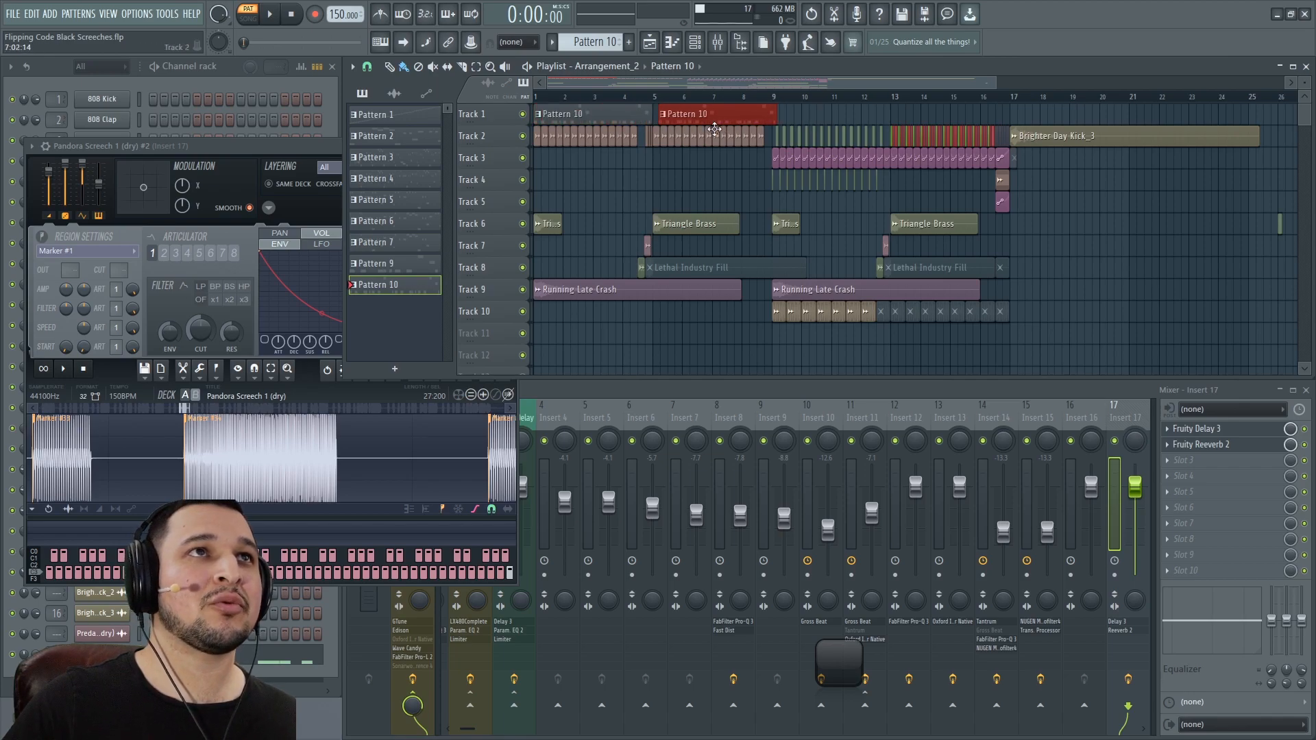
ctrl+right_click(642, 139)
key(shift+Left)
key(shift+Left)
key(shift+Left)
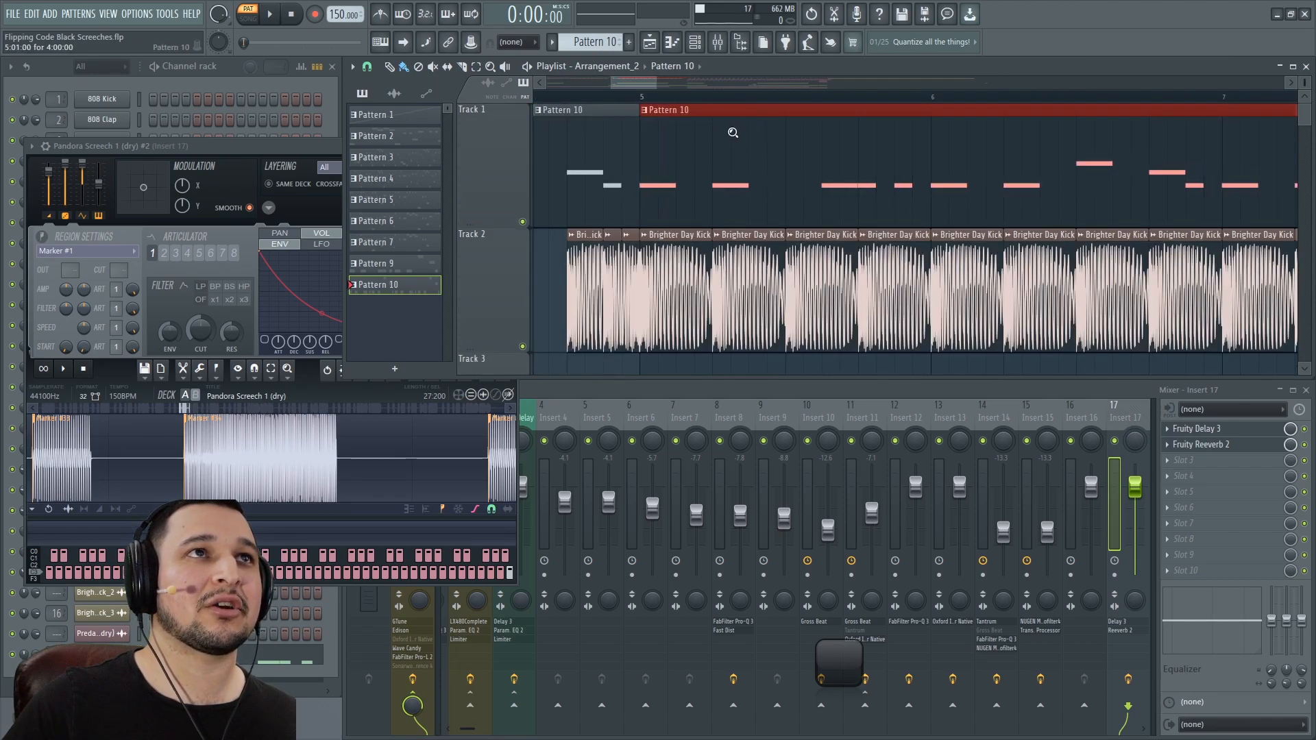
ctrl+right_click(692, 130)
ctrl+right_click(693, 130)
Add two more copies of the Pattern 10 clip on Track 1, starting exactly at bars 9 and 13
drag(733, 111, 854, 113)
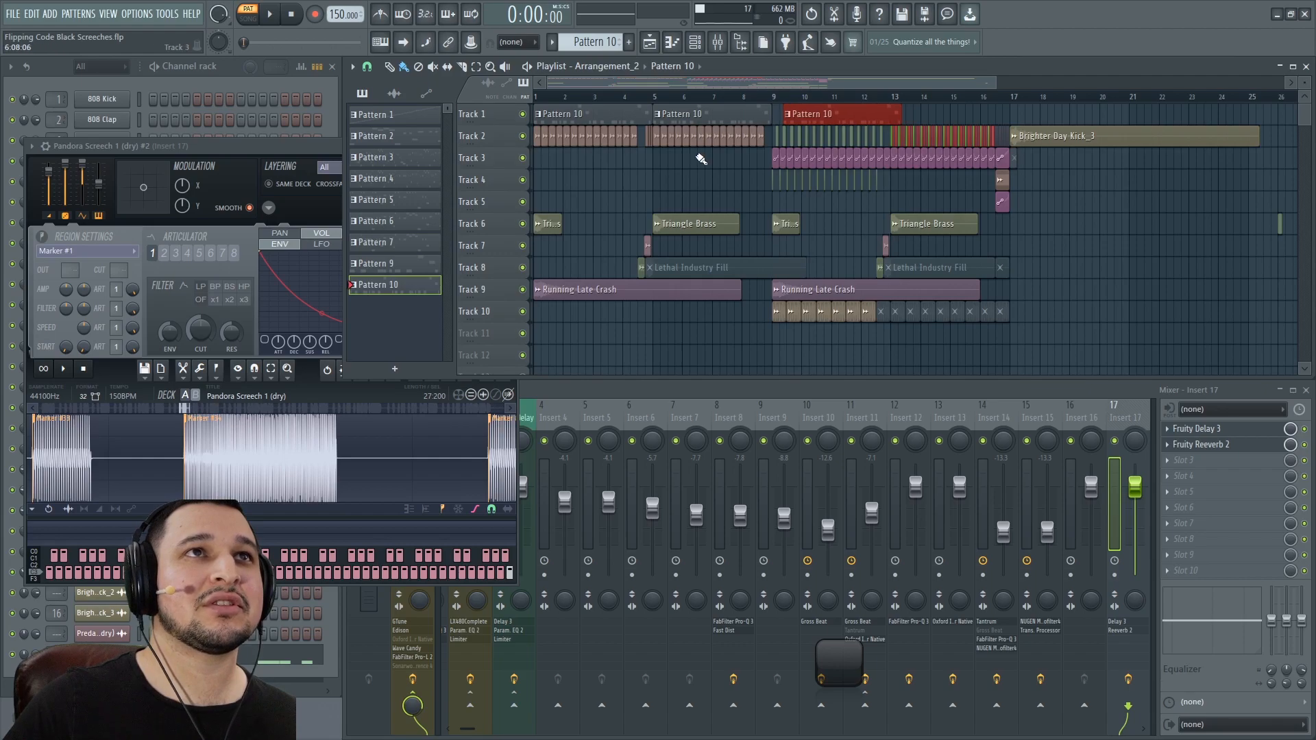
ctrl+right_click(875, 123)
ctrl+right_click(826, 132)
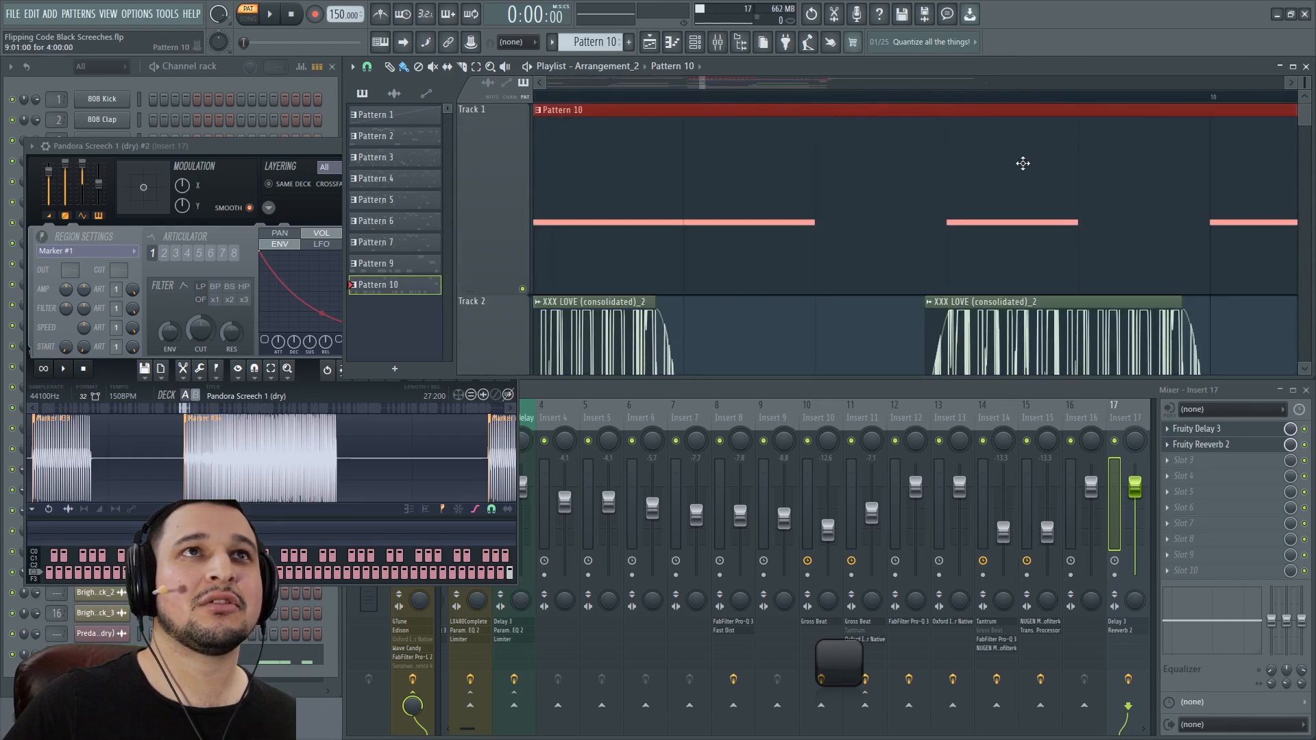
ctrl+right_click(1094, 156)
click(958, 116)
drag(976, 115, 946, 115)
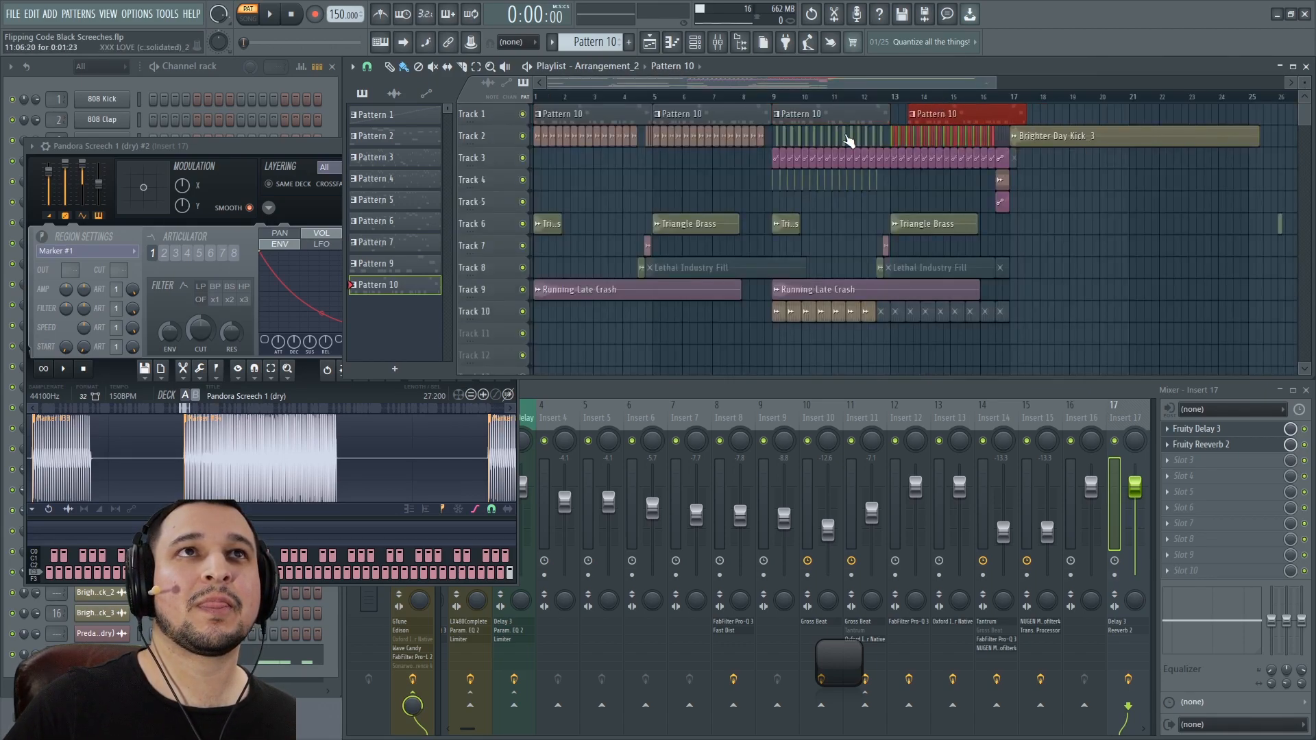
ctrl+right_click(846, 137)
drag(1169, 120, 1019, 90)
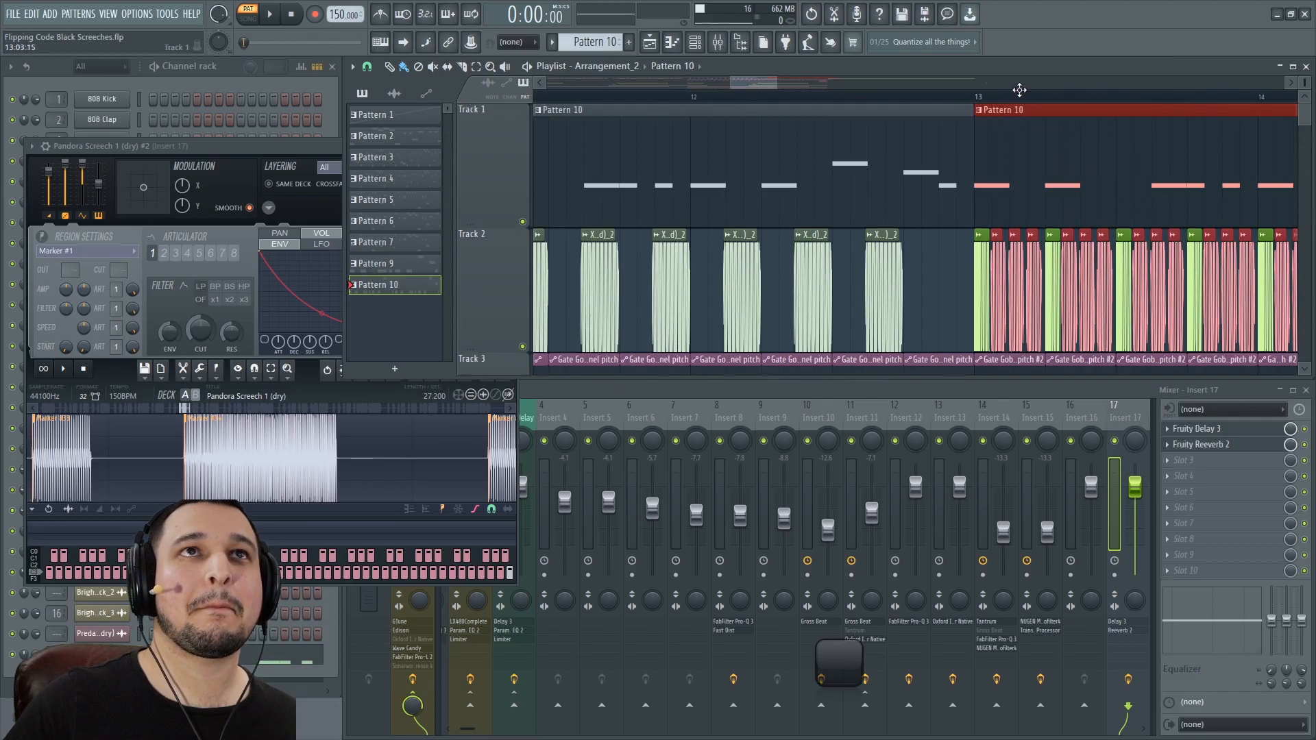
ctrl+right_click(985, 136)
Play the arrangement from the start, close the Slicex window and stop playback after bar 5
key(space)
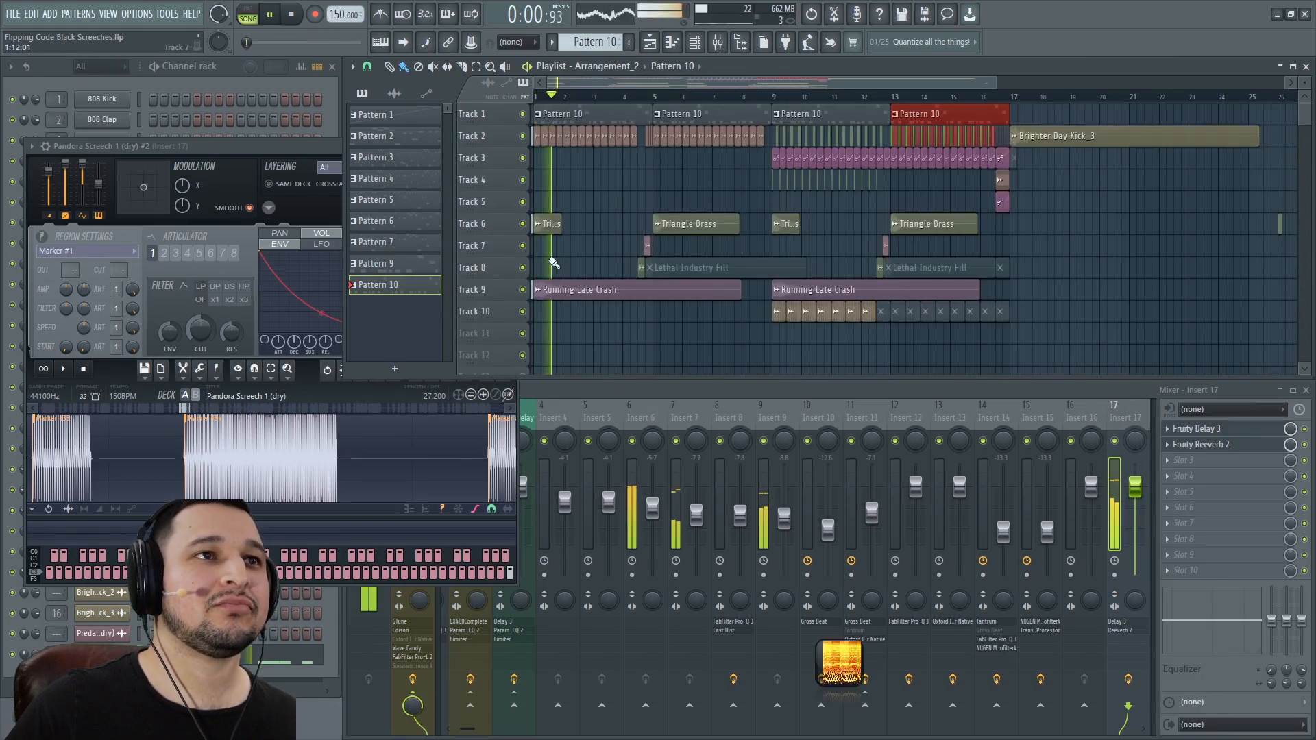
click(287, 150)
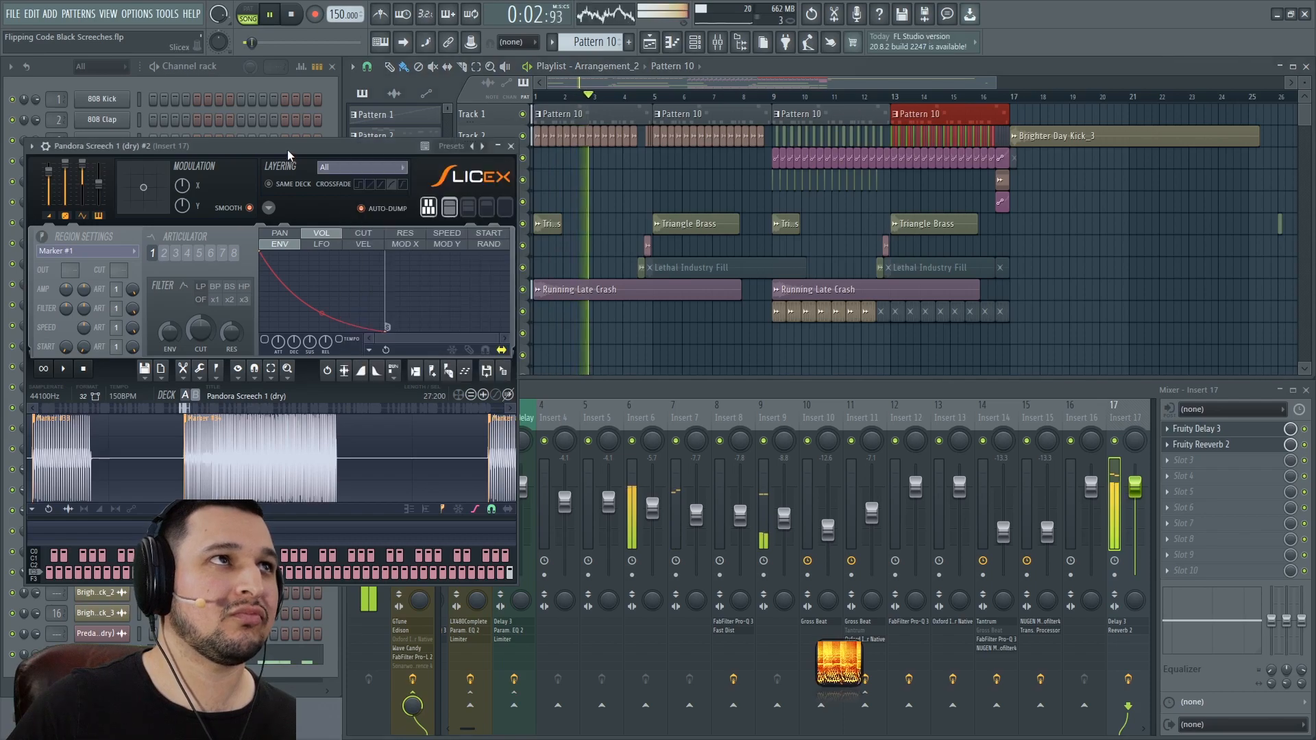
click(510, 146)
drag(753, 223, 466, 64)
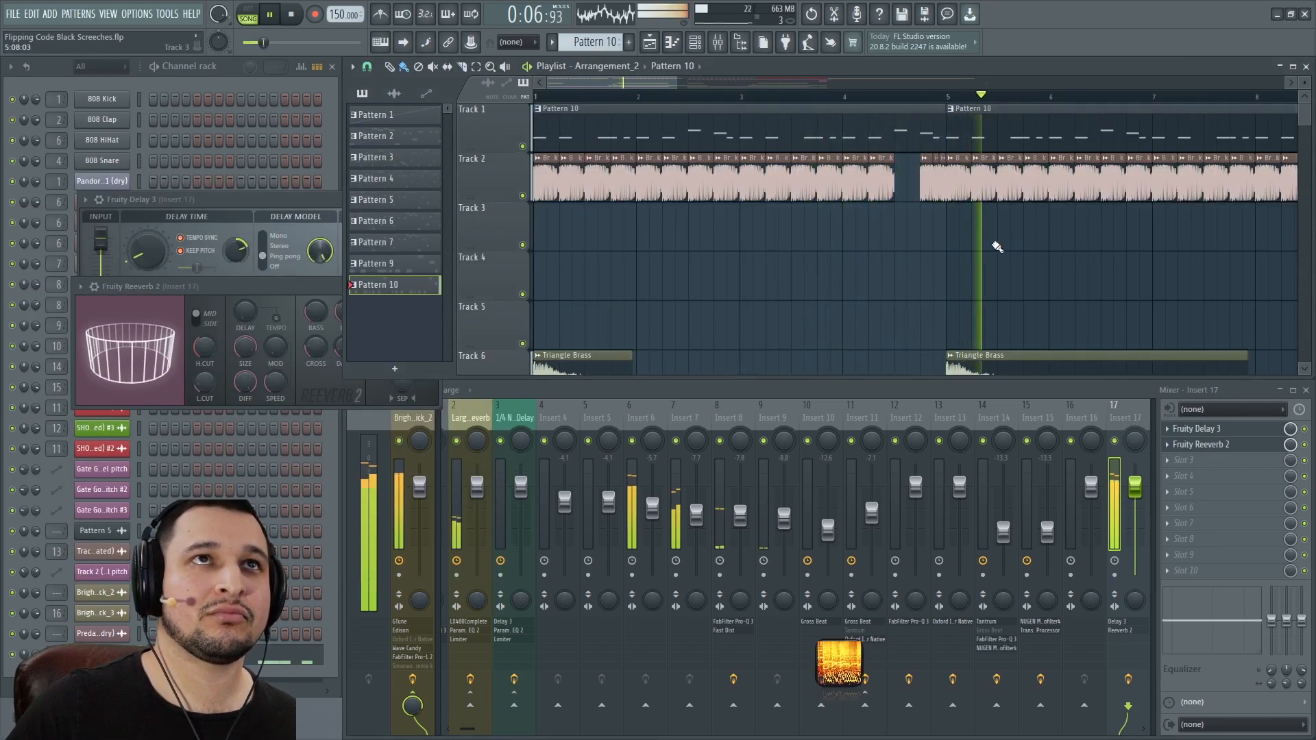
key(space)
Set the song position to the middle of bar 4 and open Pattern 10's Slicex notes for editing
click(934, 99)
click(921, 100)
double_click(919, 143)
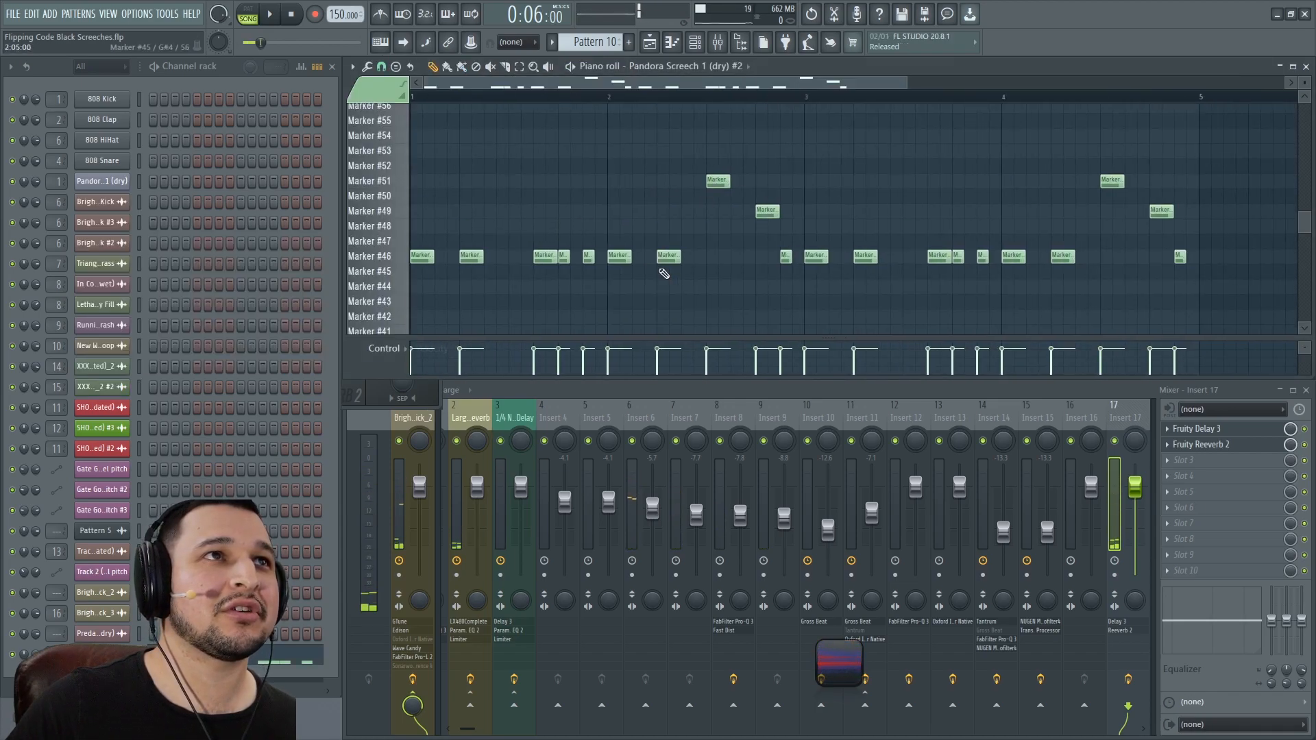
Replace the Marker #51, #49 and #46 notes in bar 4's second half with two Marker #52 notes on beats 3 and 4
click(1154, 310)
scroll(1153, 302, down, 1)
mouse_move(1158, 301)
mouse_down()
mouse_move(1158, 118)
mouse_move(1165, 162)
mouse_move(1167, 127)
mouse_up()
click(1171, 121)
right_click(1176, 131)
click(1155, 144)
right_click(1165, 122)
click(1102, 149)
ctrl+right_click(1123, 148)
ctrl+drag(1139, 249, 881, 205)
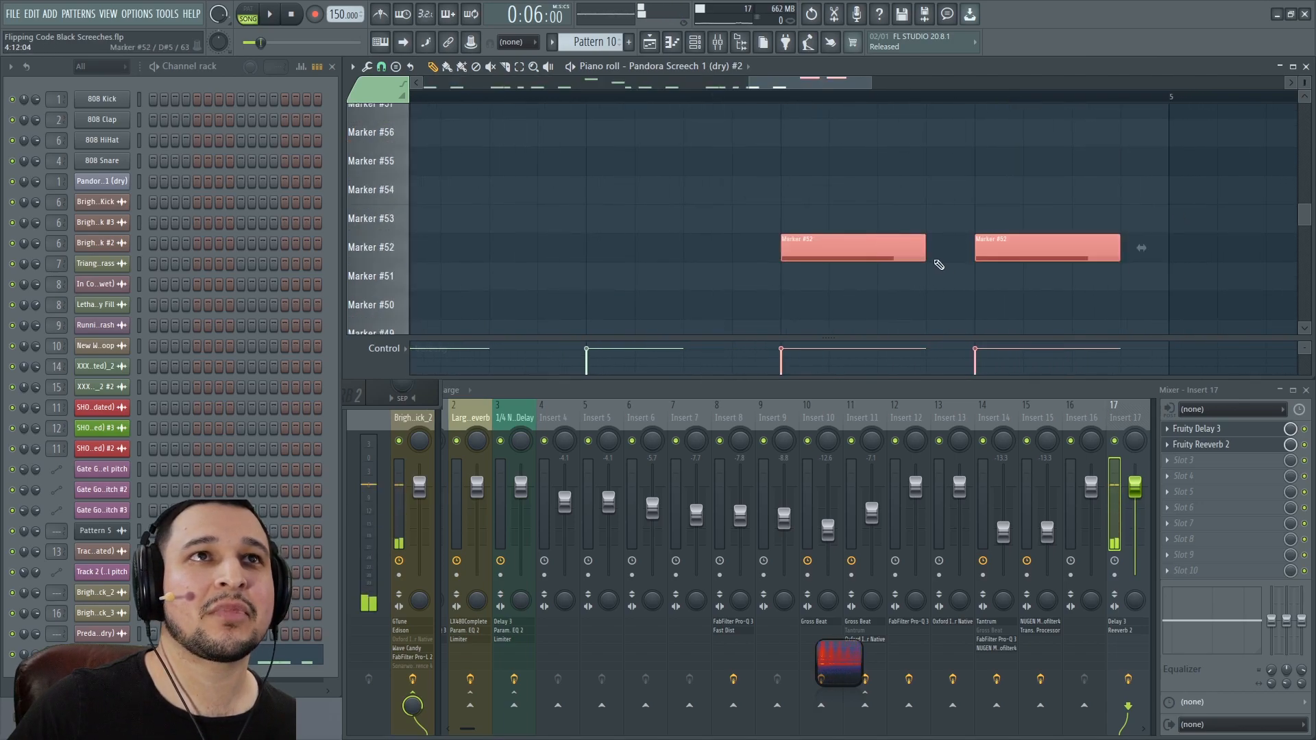
Shorten and duplicate the Marker #52 notes to make four short, evenly spaced hits across bar 4's second half
drag(926, 248, 893, 248)
key(ctrl+b)
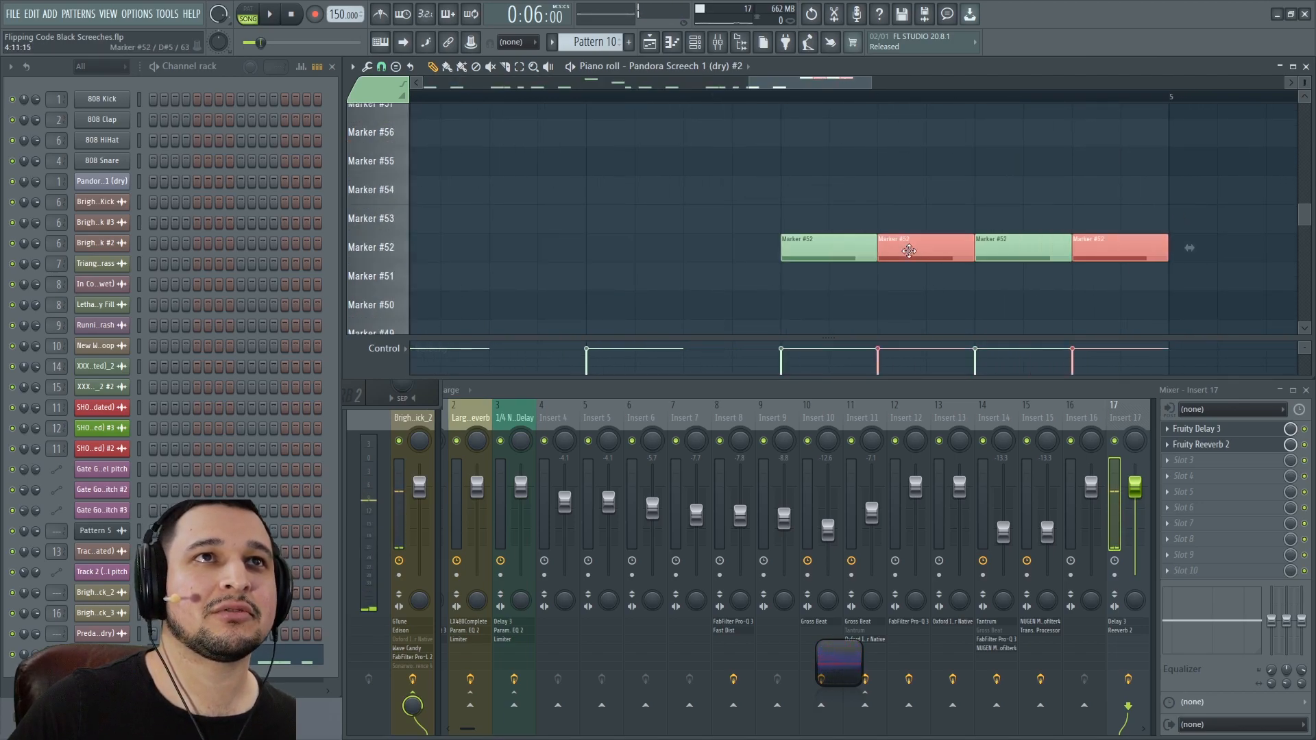
mouse_move(820, 206)
ctrl+mouse_down()
mouse_move(1169, 254)
mouse_move(1103, 251)
ctrl+mouse_up()
Play the arrangement from the middle of bar 4 to hear the Marker #52 fill, returning to the playlist
click(770, 102)
key(space)
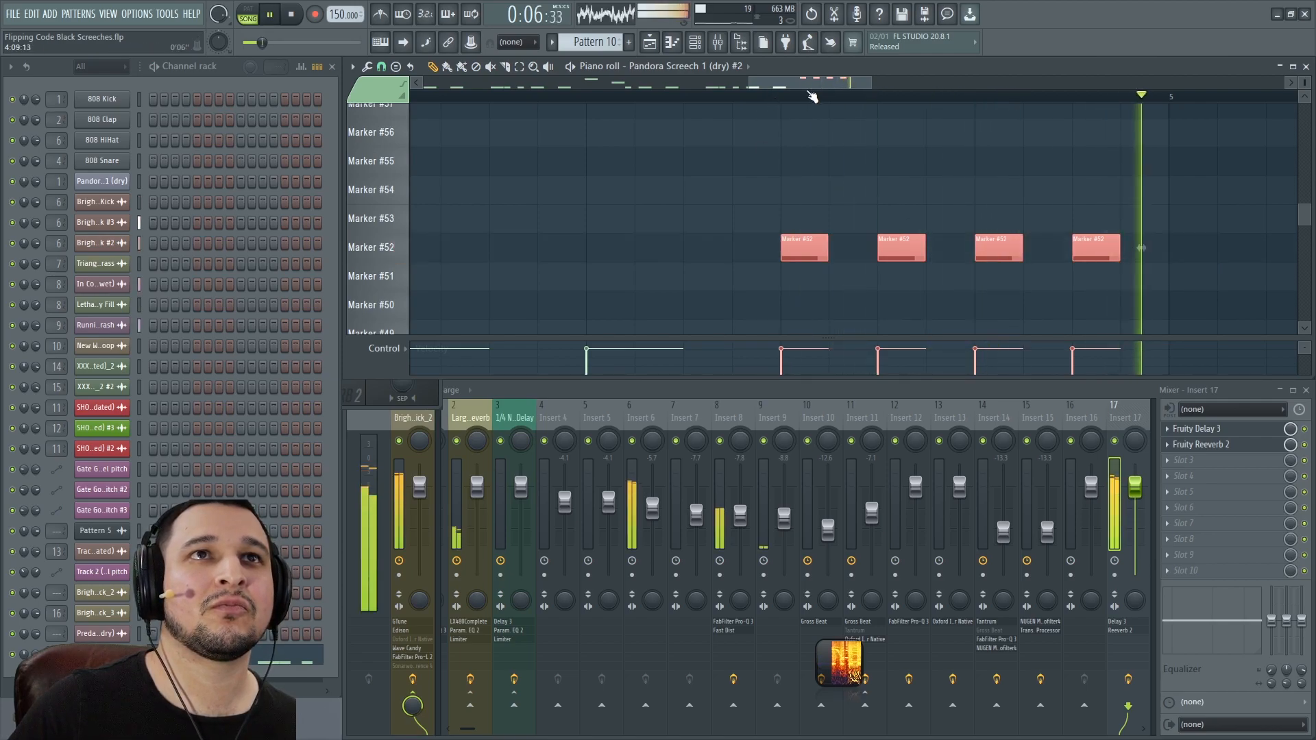
click(649, 43)
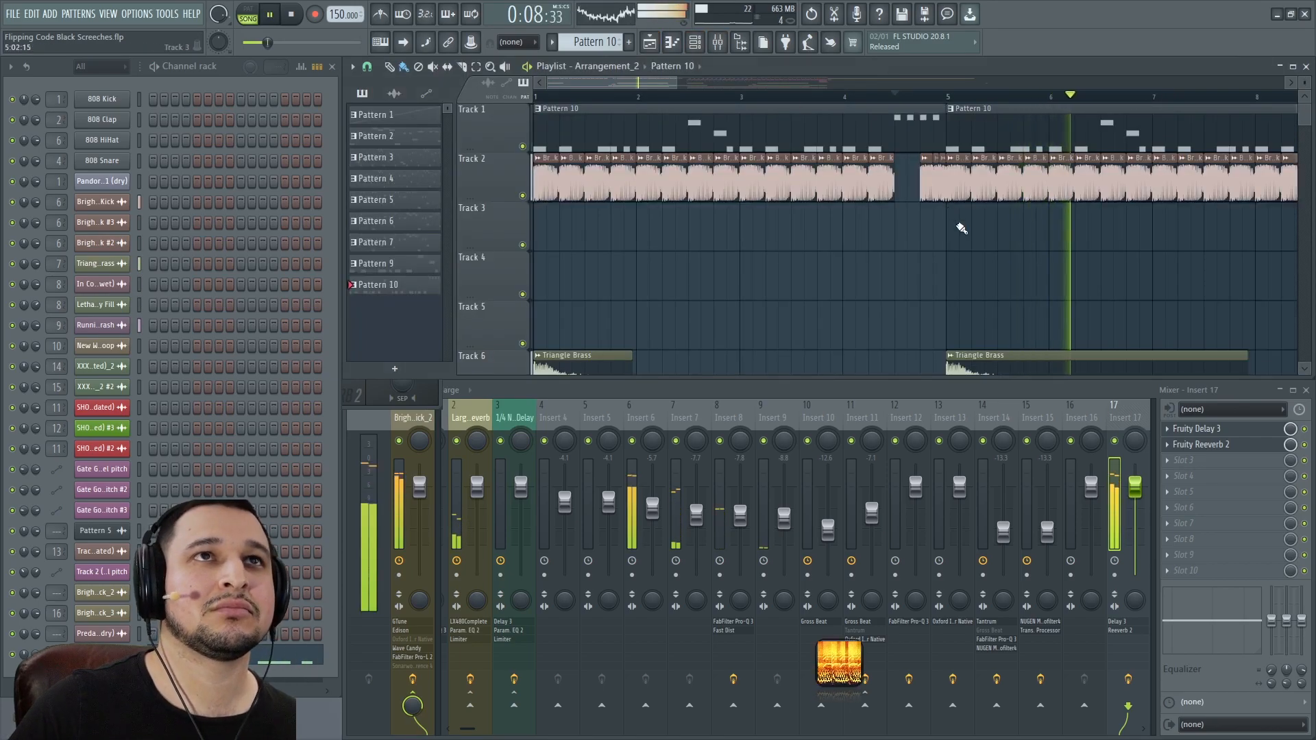
key(space)
Mute the In Control clip on Track 7 and the short Lethal Industry Fill clip on Track 8 near bar 4's end during playback
scroll(958, 226, down, 4)
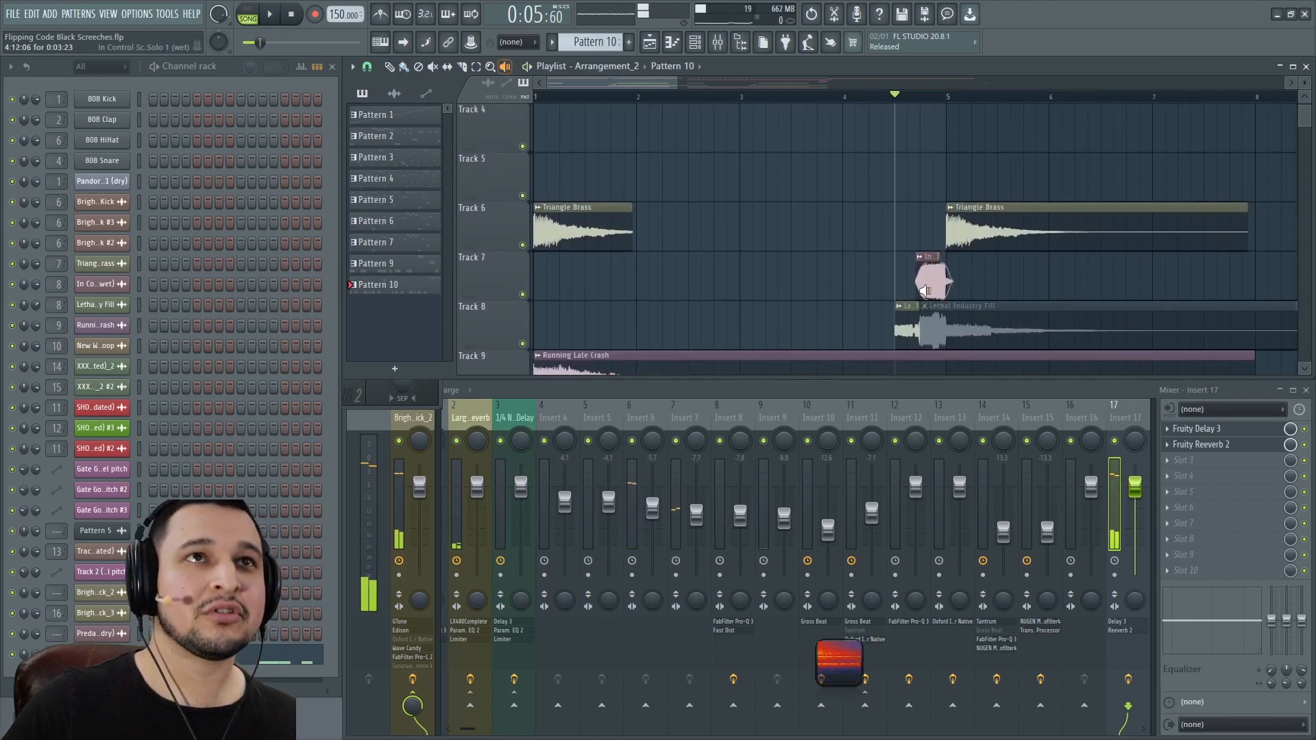
key(space)
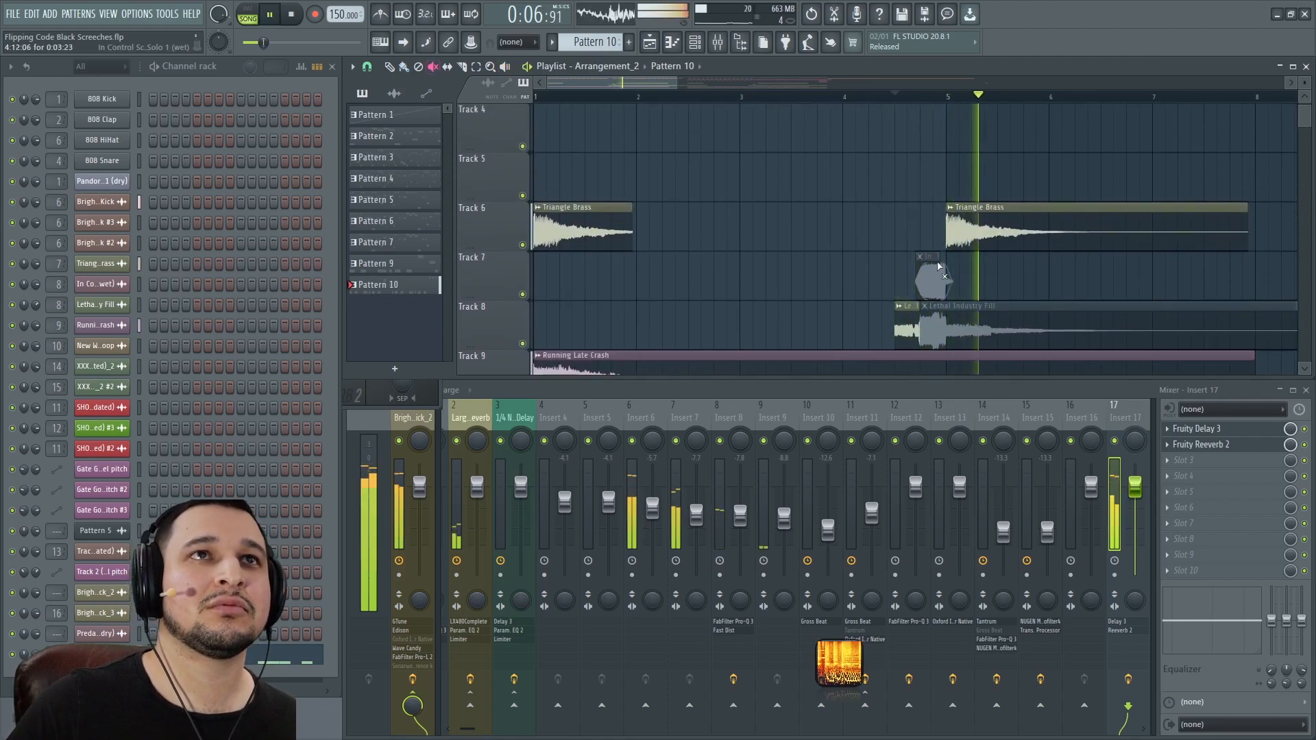
click(904, 331)
ctrl+right_click(901, 213)
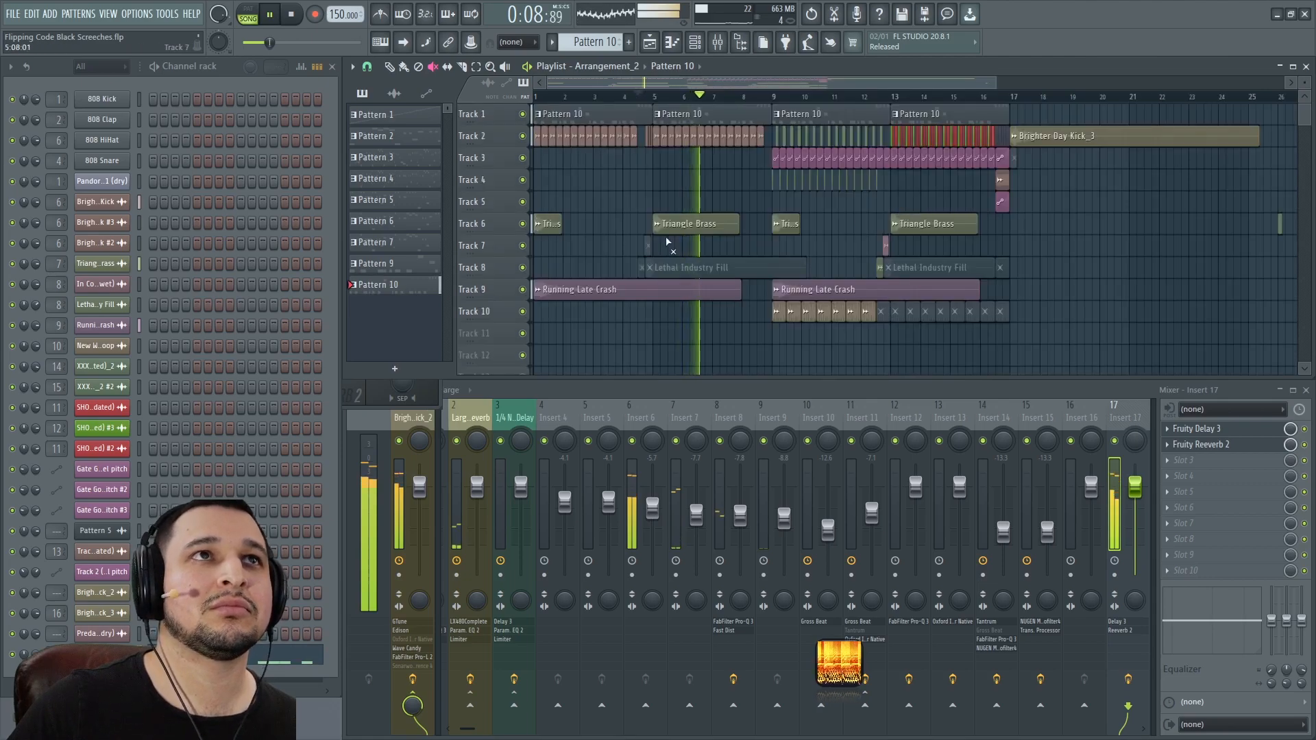
drag(627, 271, 992, 137)
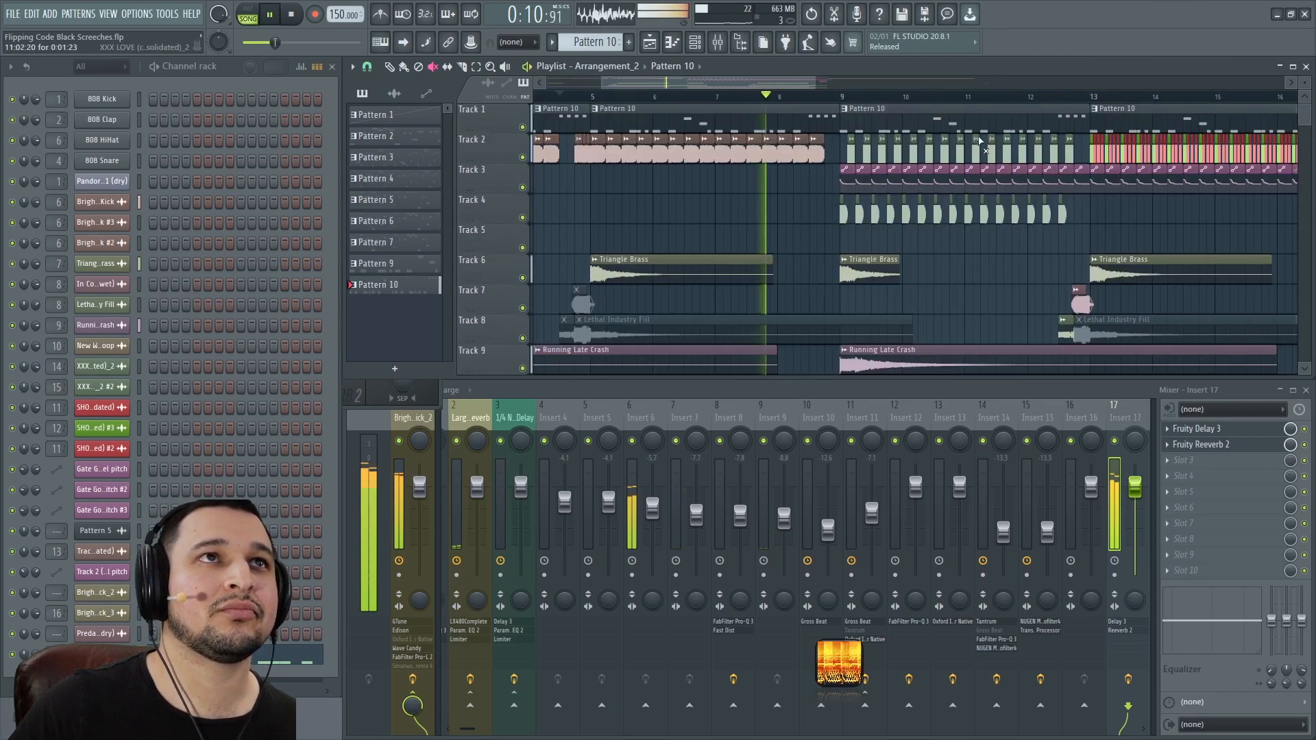
ctrl+right_click(902, 199)
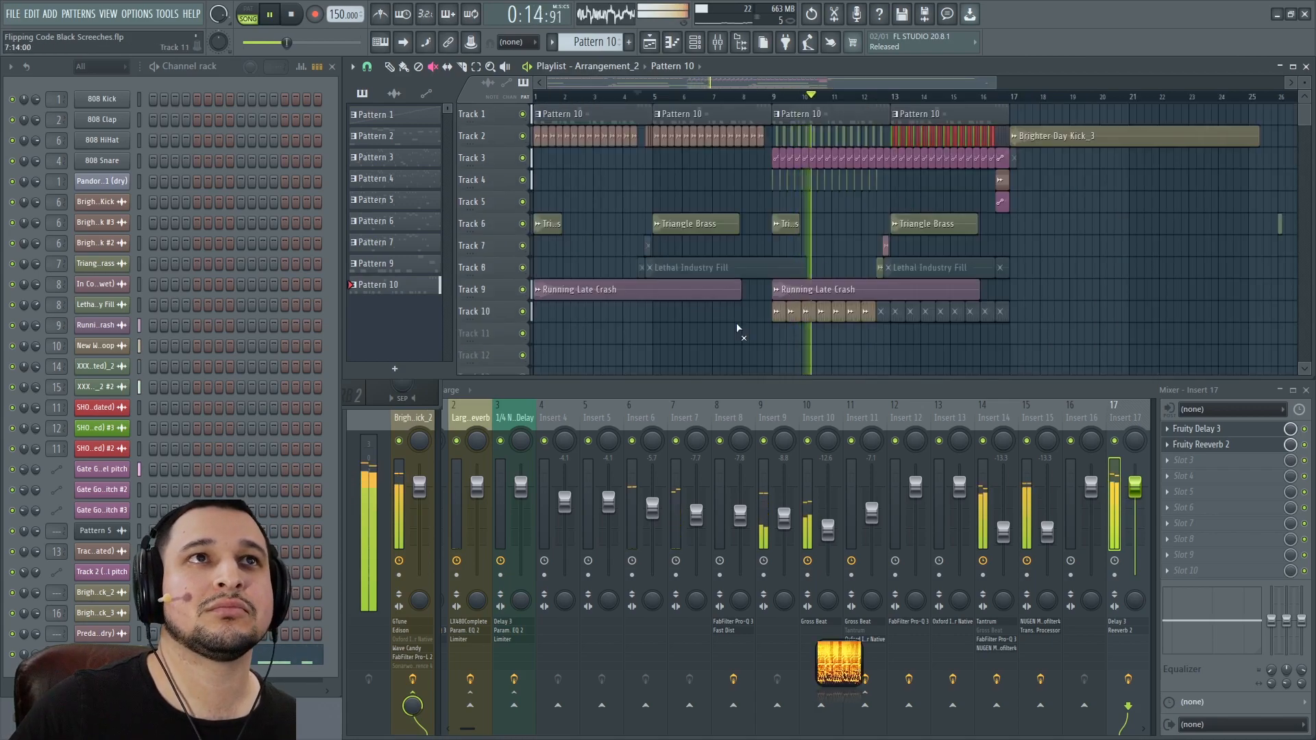
Raise the Insert 14 and Insert 15 mixer faders slightly while playing the arrangement through bar 12
drag(739, 328, 1070, 206)
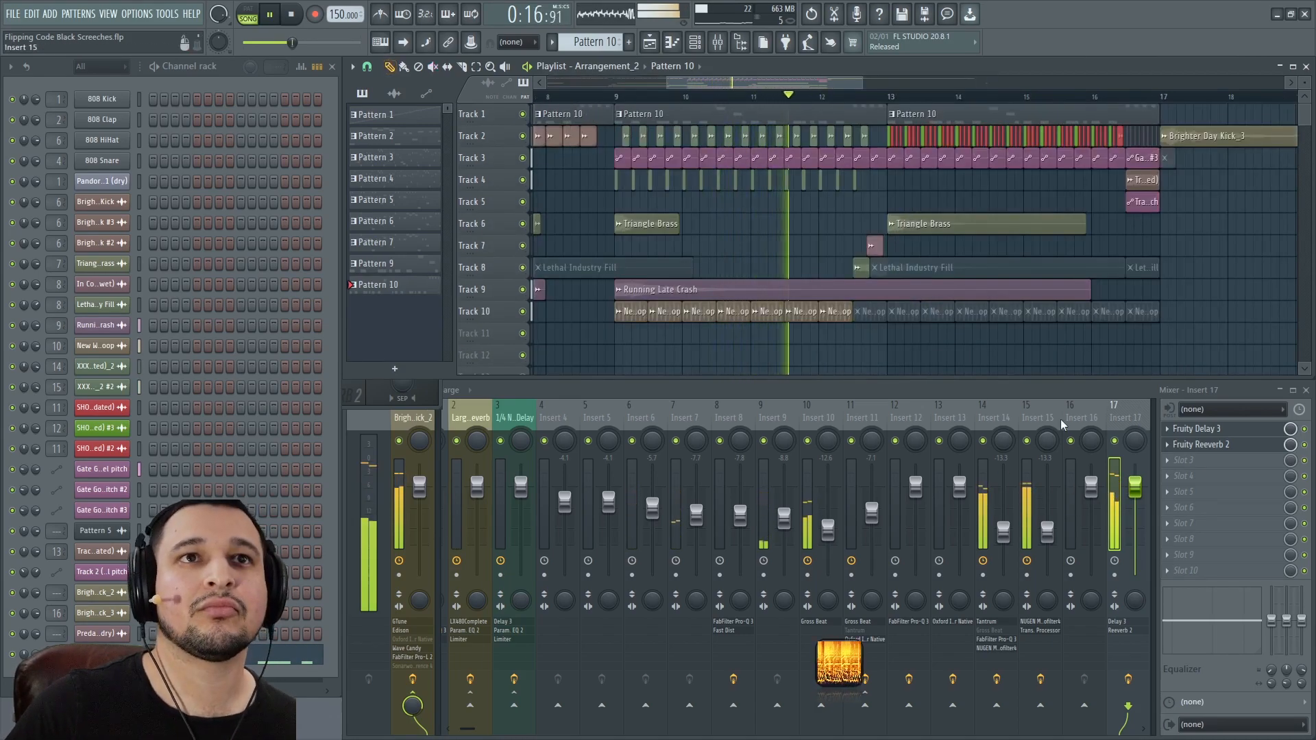
scroll(1046, 419, down, 5)
scroll(1047, 419, down, 3)
key(space)
drag(652, 532, 609, 525)
key(space)
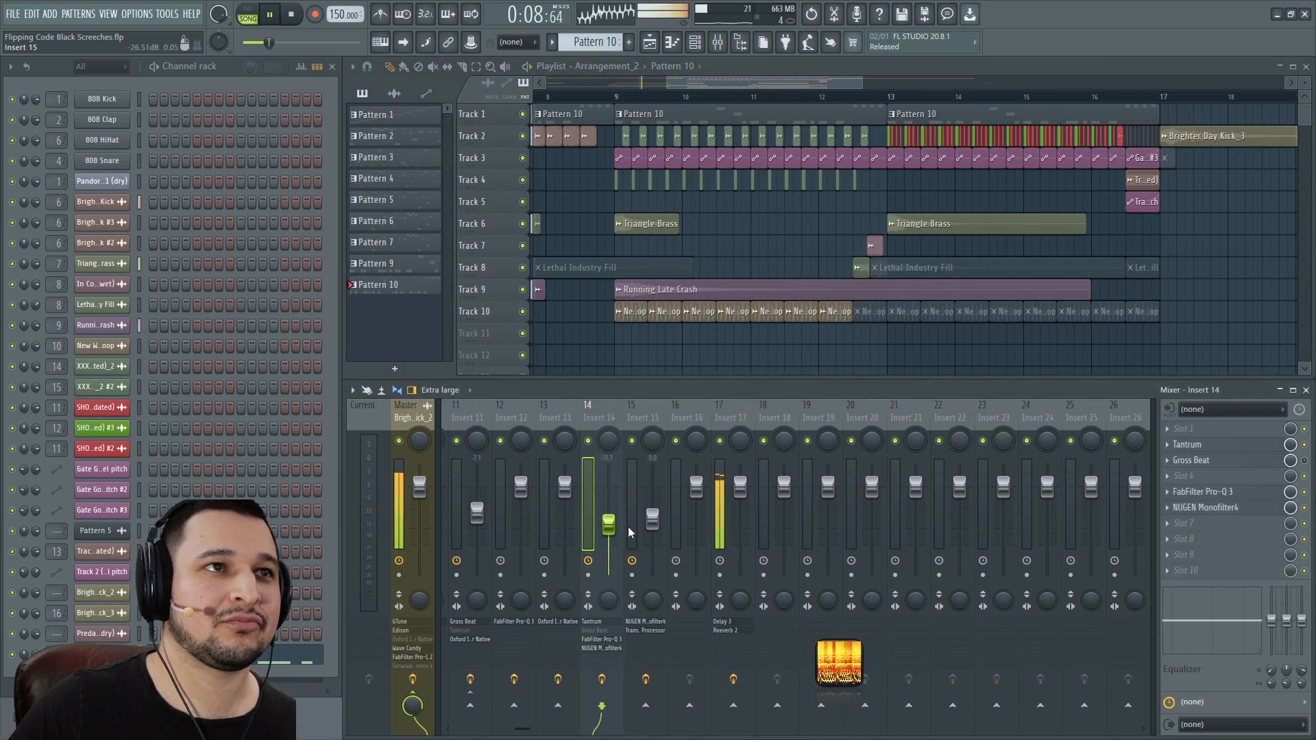
drag(657, 521, 657, 519)
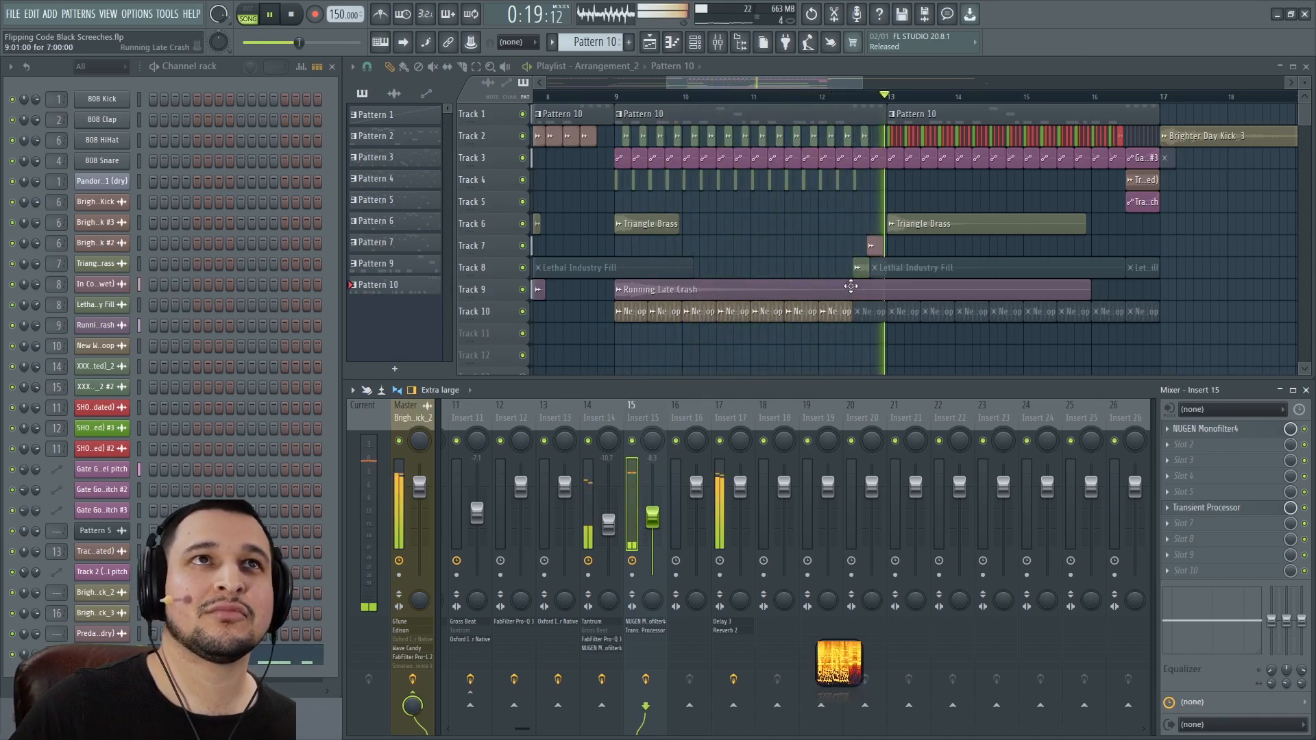
key(space)
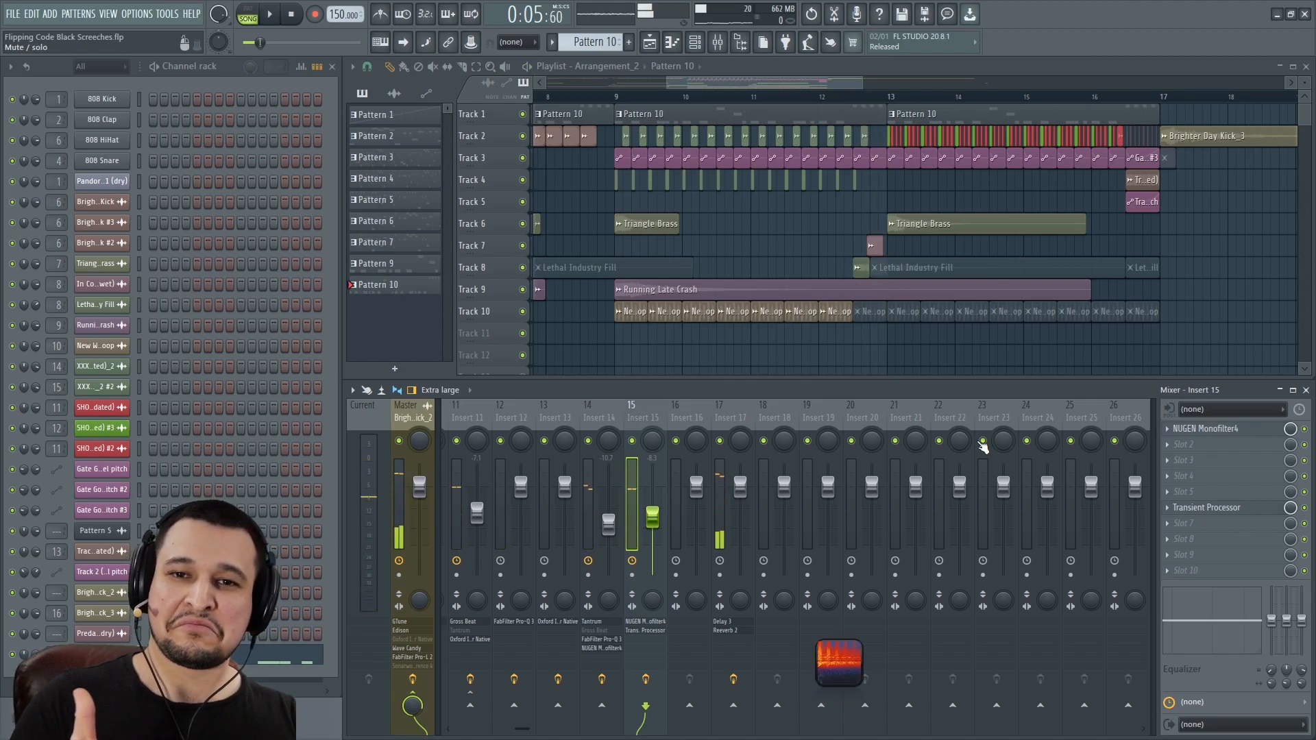
Open the Pandora Screech 1 (dry) #2 Slicex channel, view its full sliced waveform and close it
scroll(794, 201, down, 5)
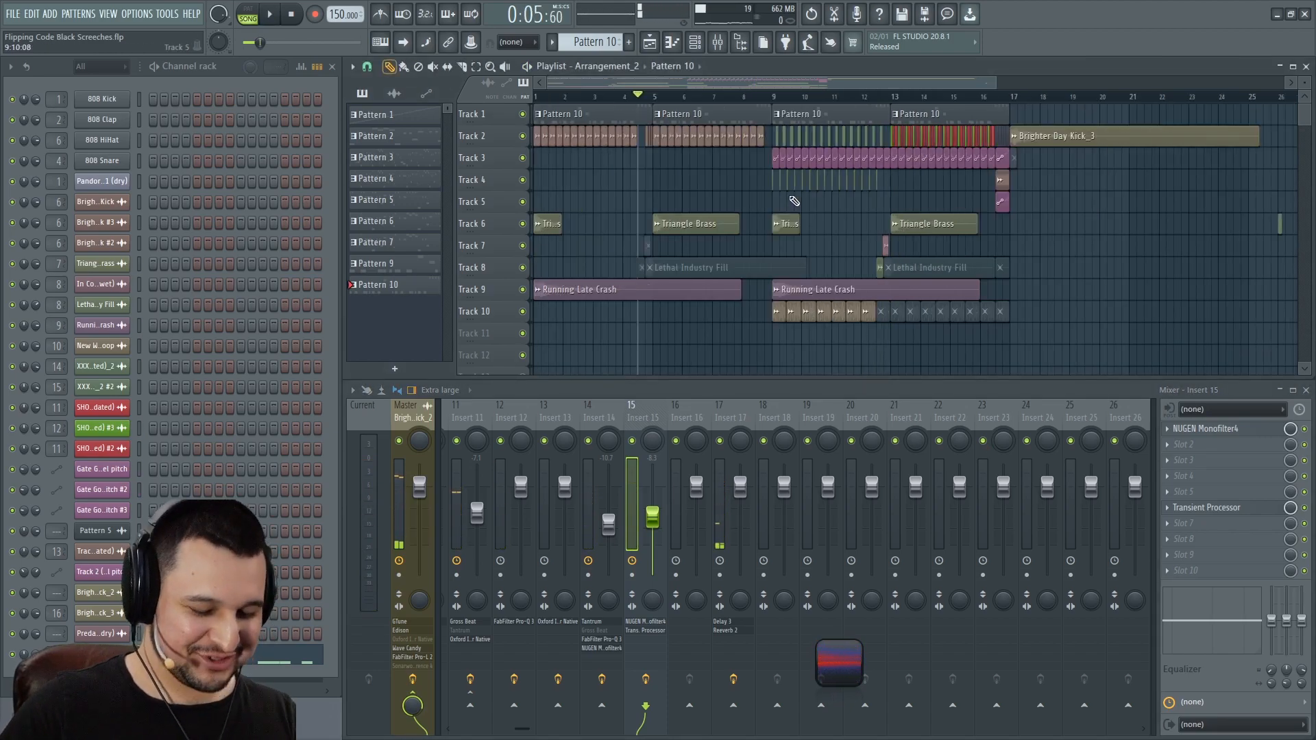
drag(832, 167, 540, 111)
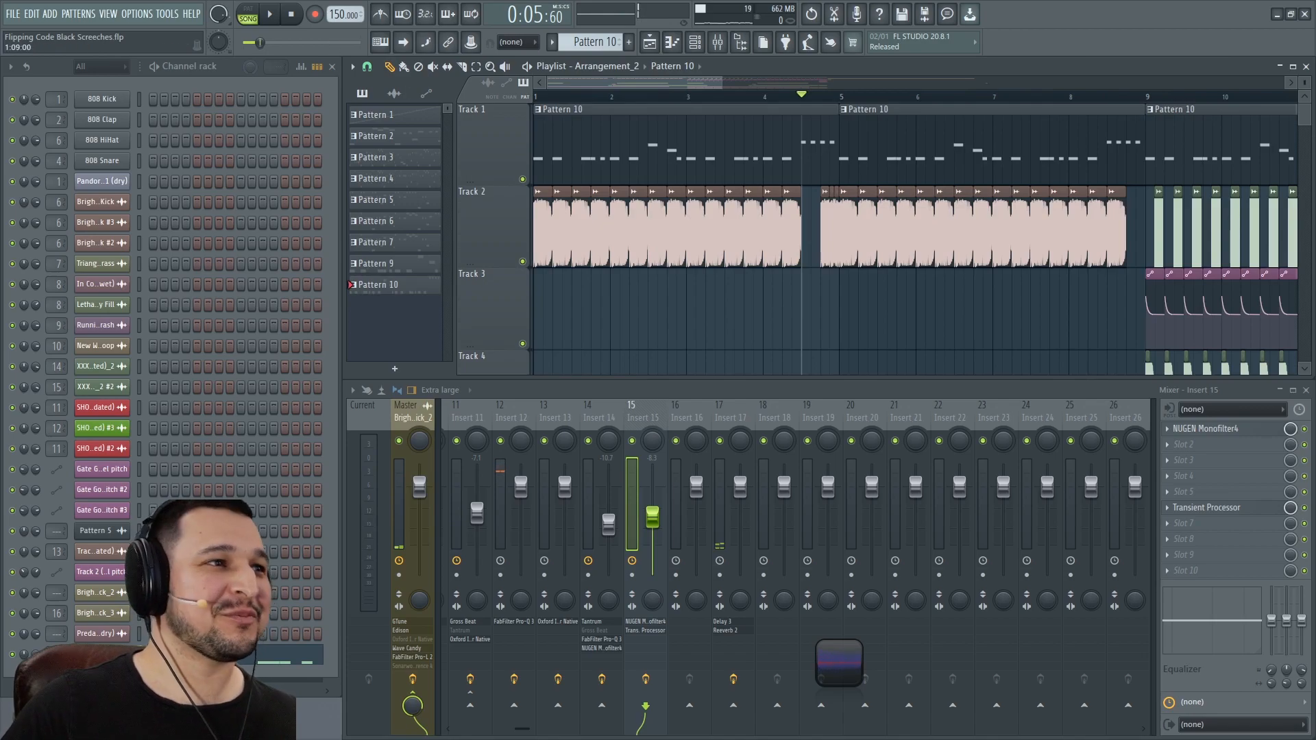
click(102, 655)
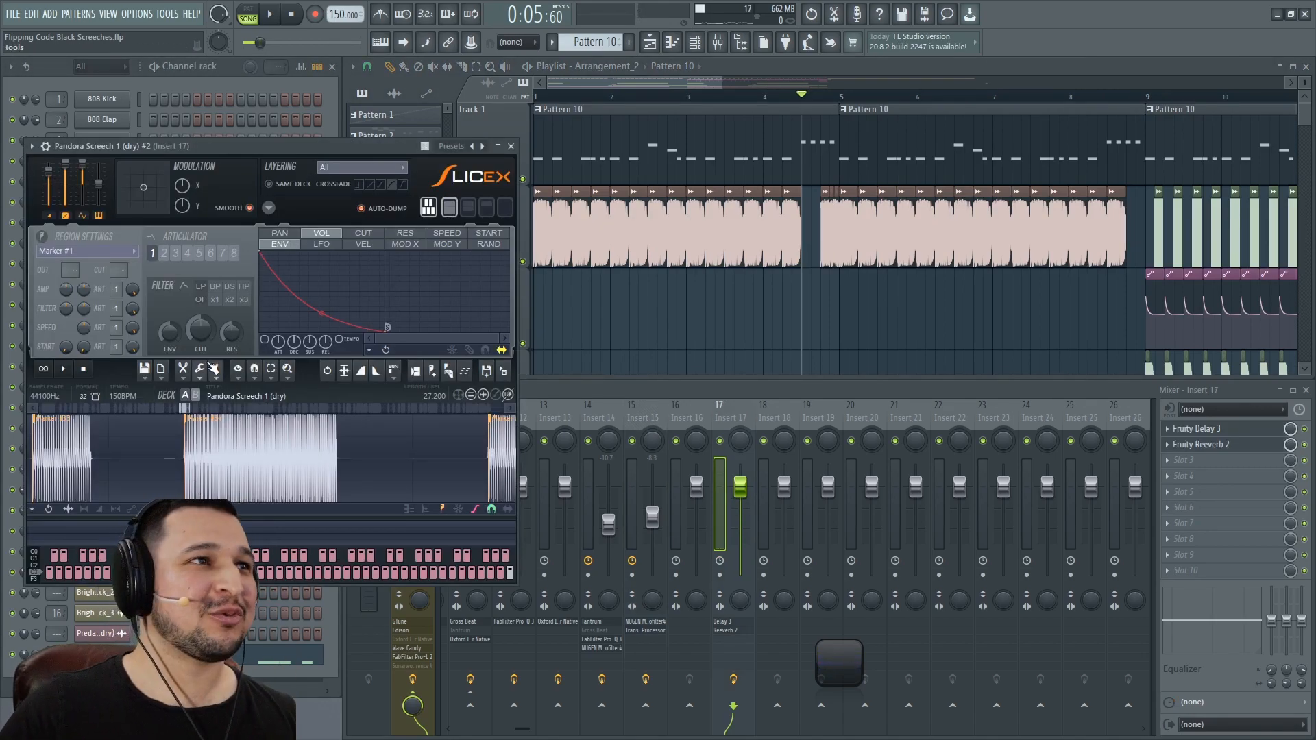
scroll(229, 451, down, 8)
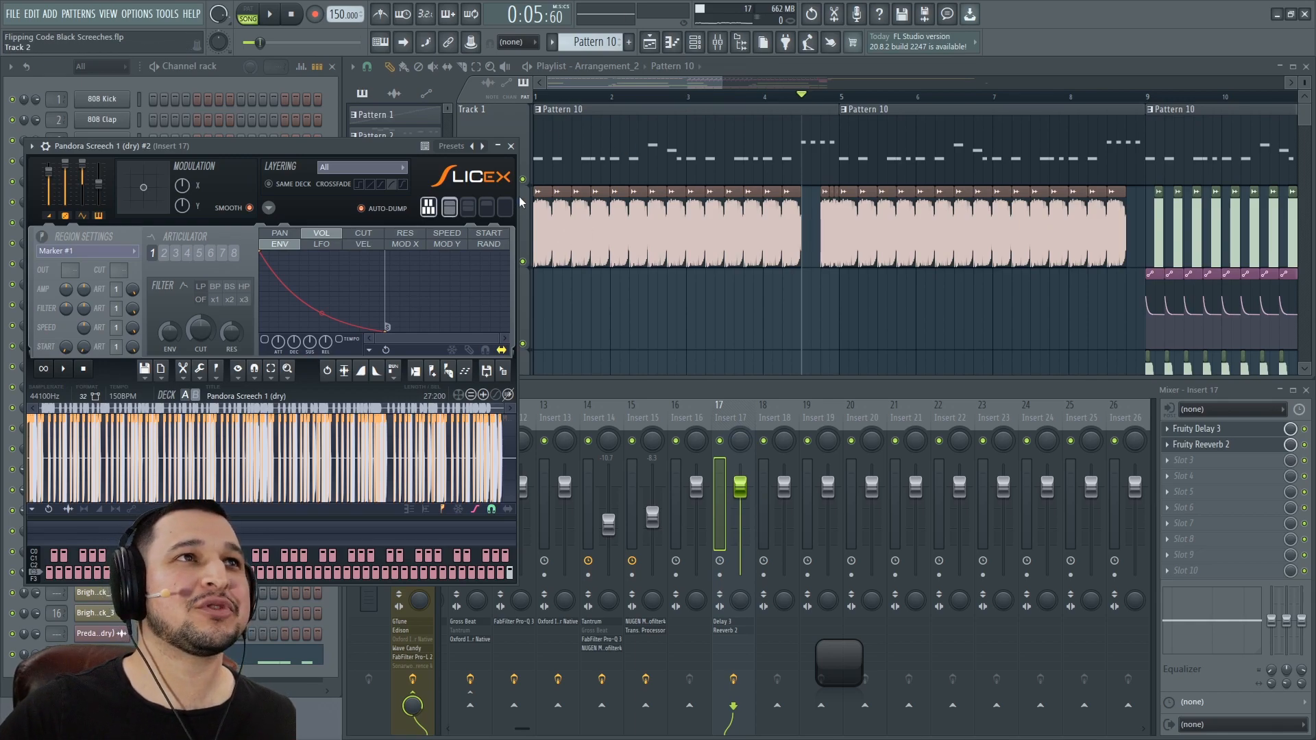
click(511, 146)
Play the arrangement from bar 13 to hear the final section up to the Brighter Day Kick_3 clip
ctrl+right_click(737, 286)
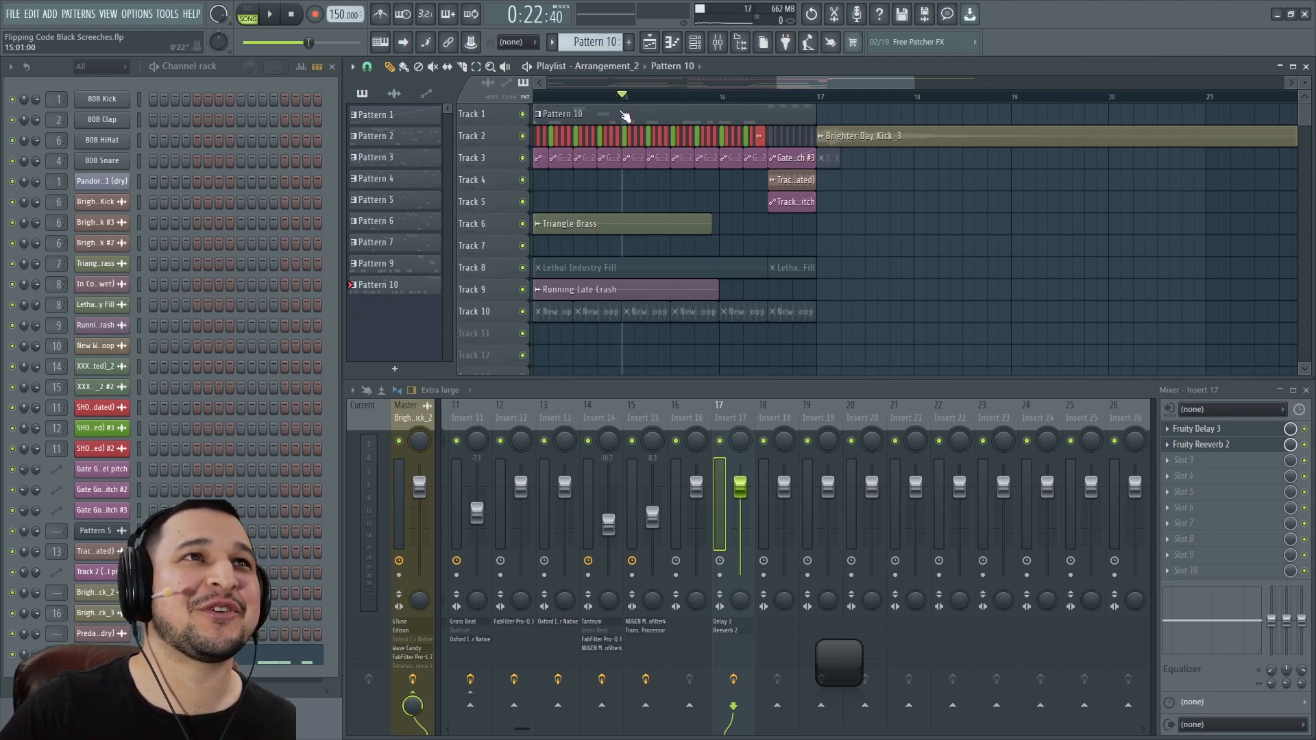
scroll(667, 157, down, 4)
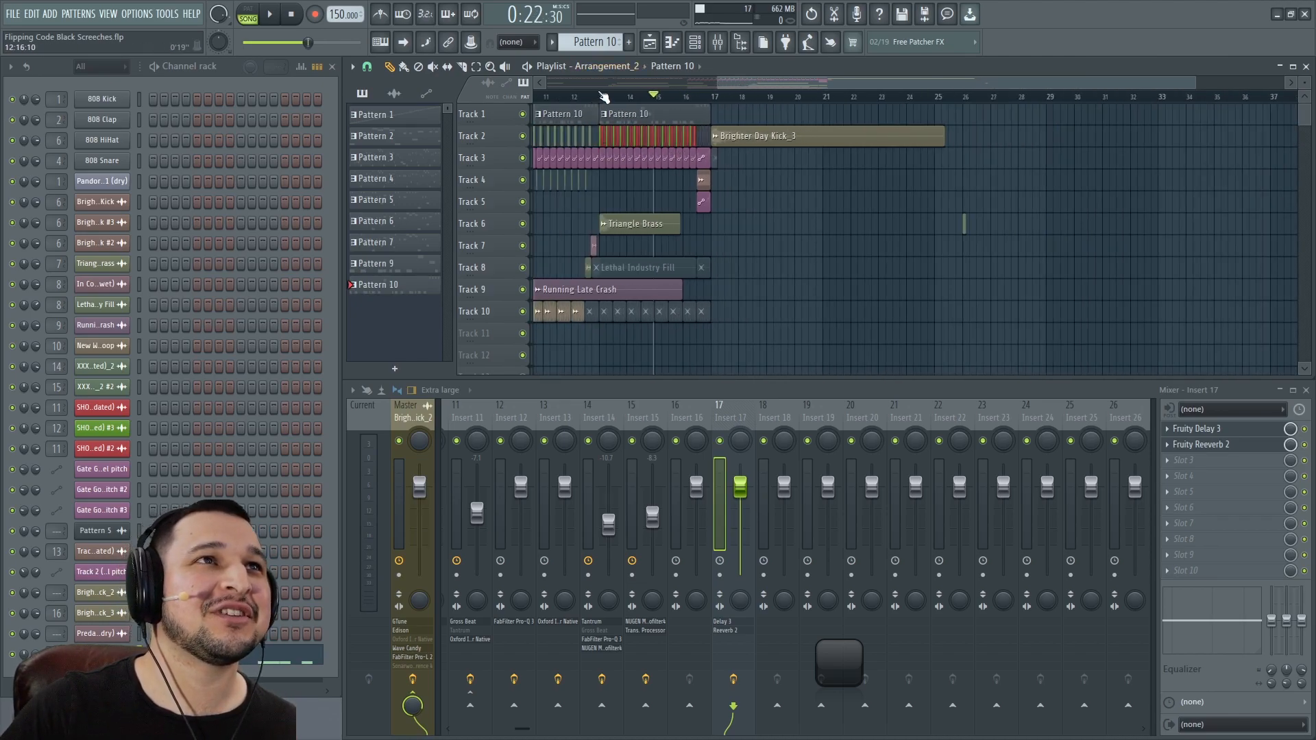
drag(603, 97, 608, 98)
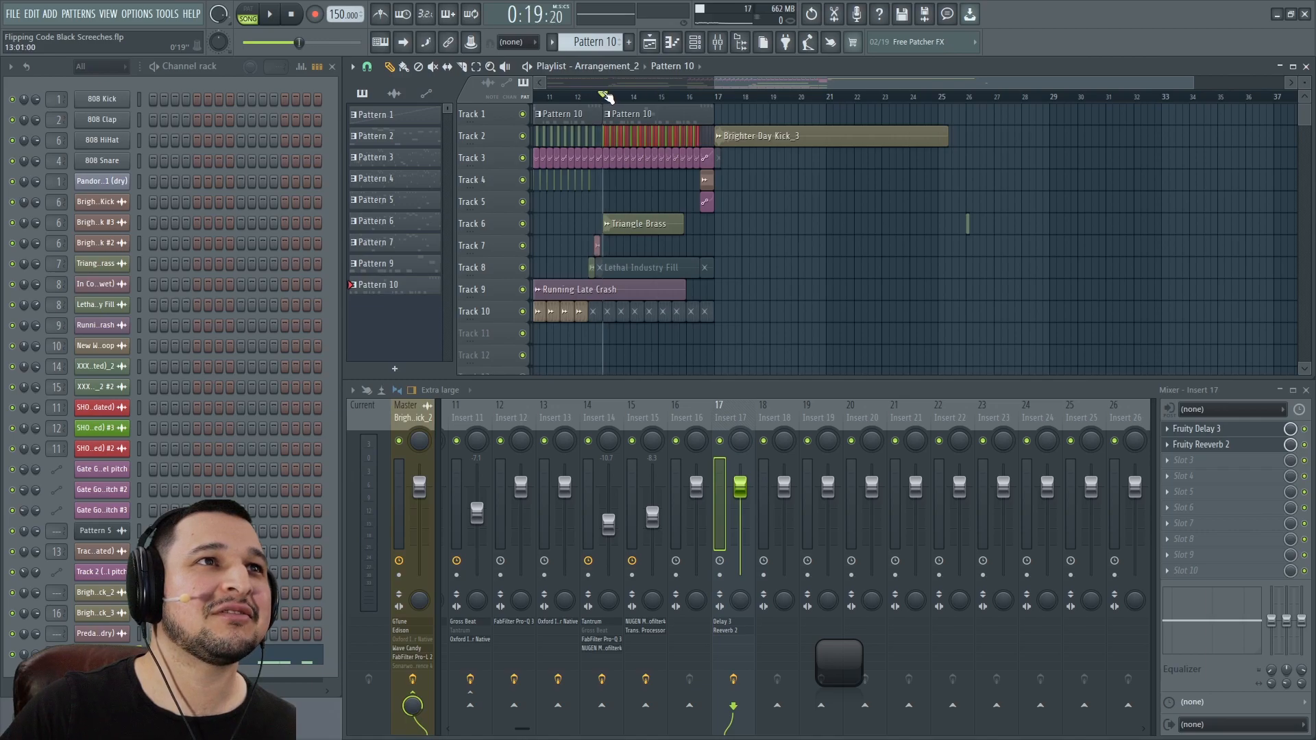
key(space)
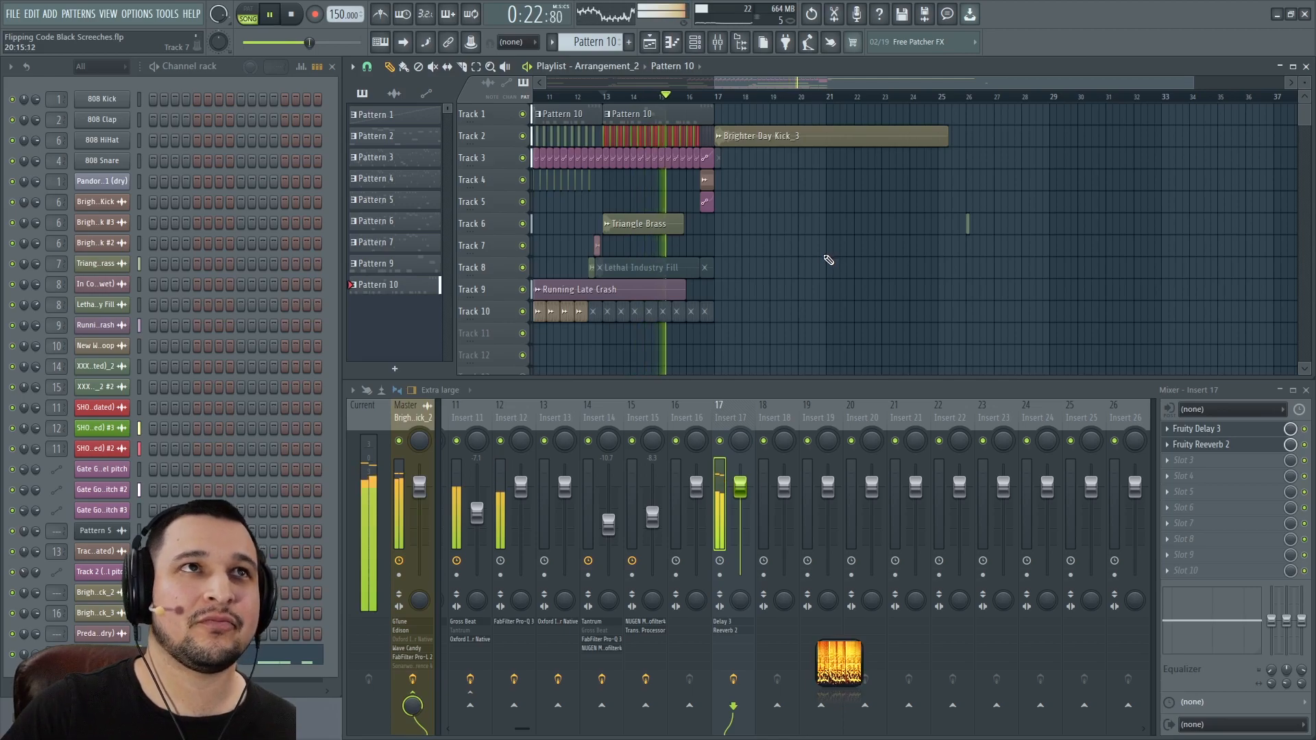
scroll(746, 251, up, 3)
scroll(746, 251, down, 2)
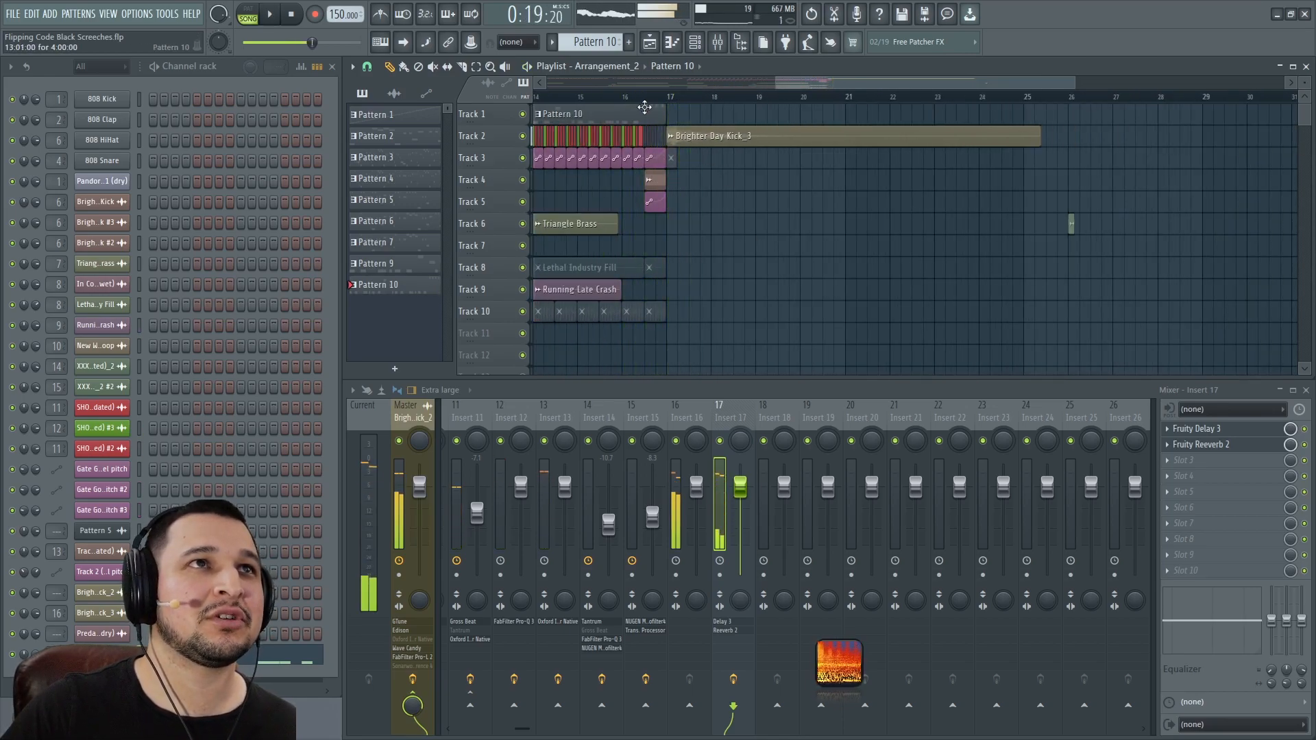
key(space)
Shorten the Pattern 10 clip starting at bar 13 to 3:08:00 and play the ending from mid bar 16
drag(665, 110, 634, 101)
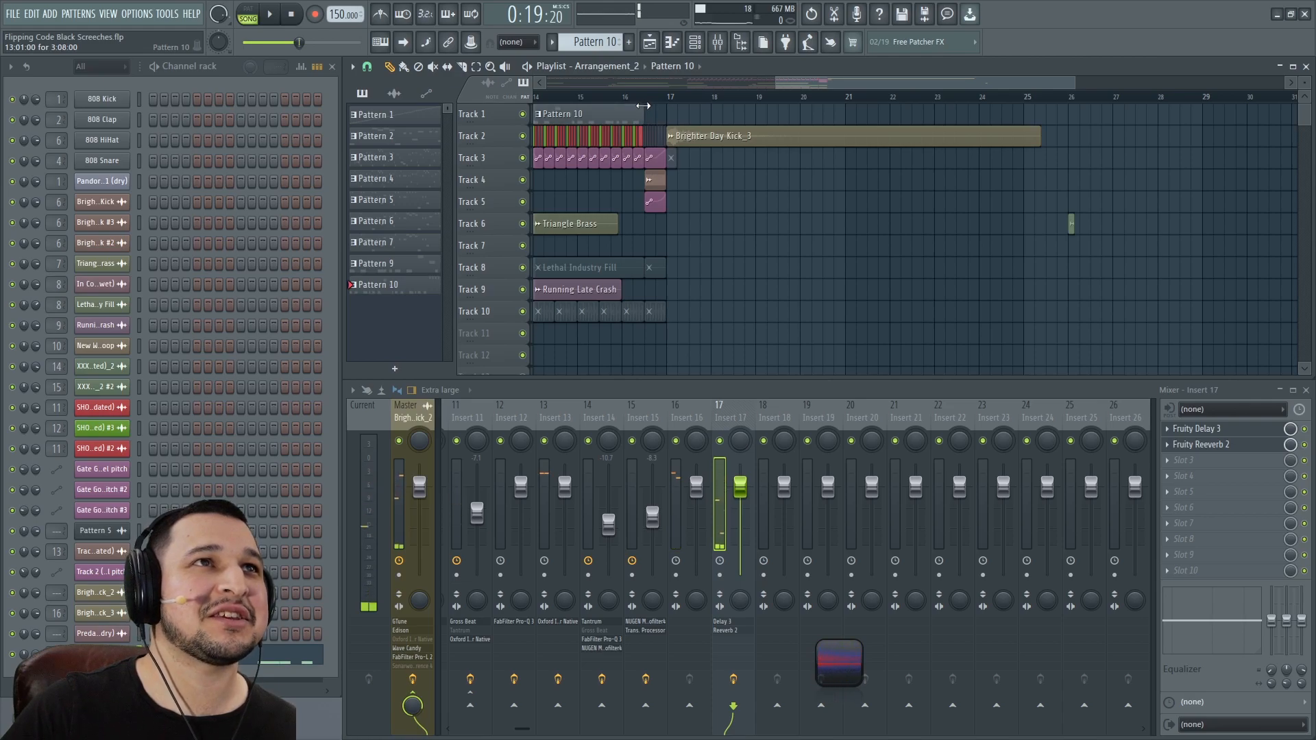
scroll(674, 101, left, 1)
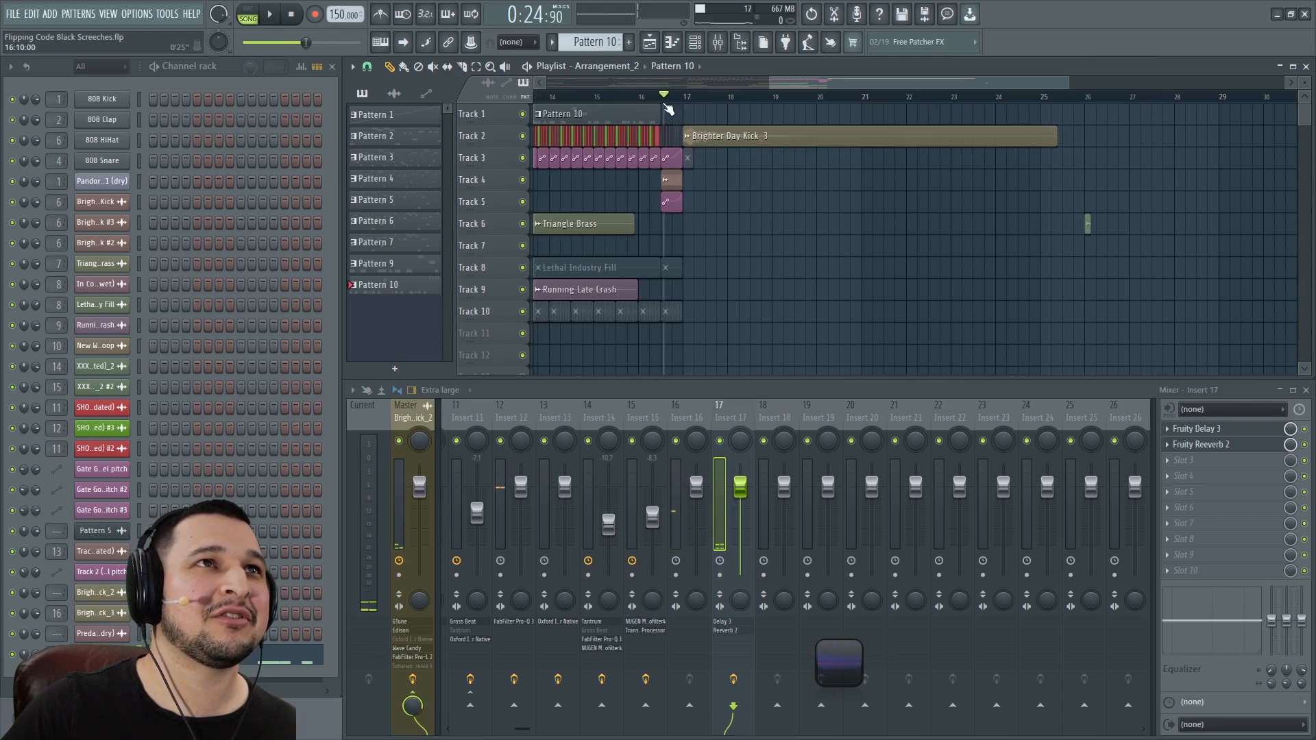
key(space)
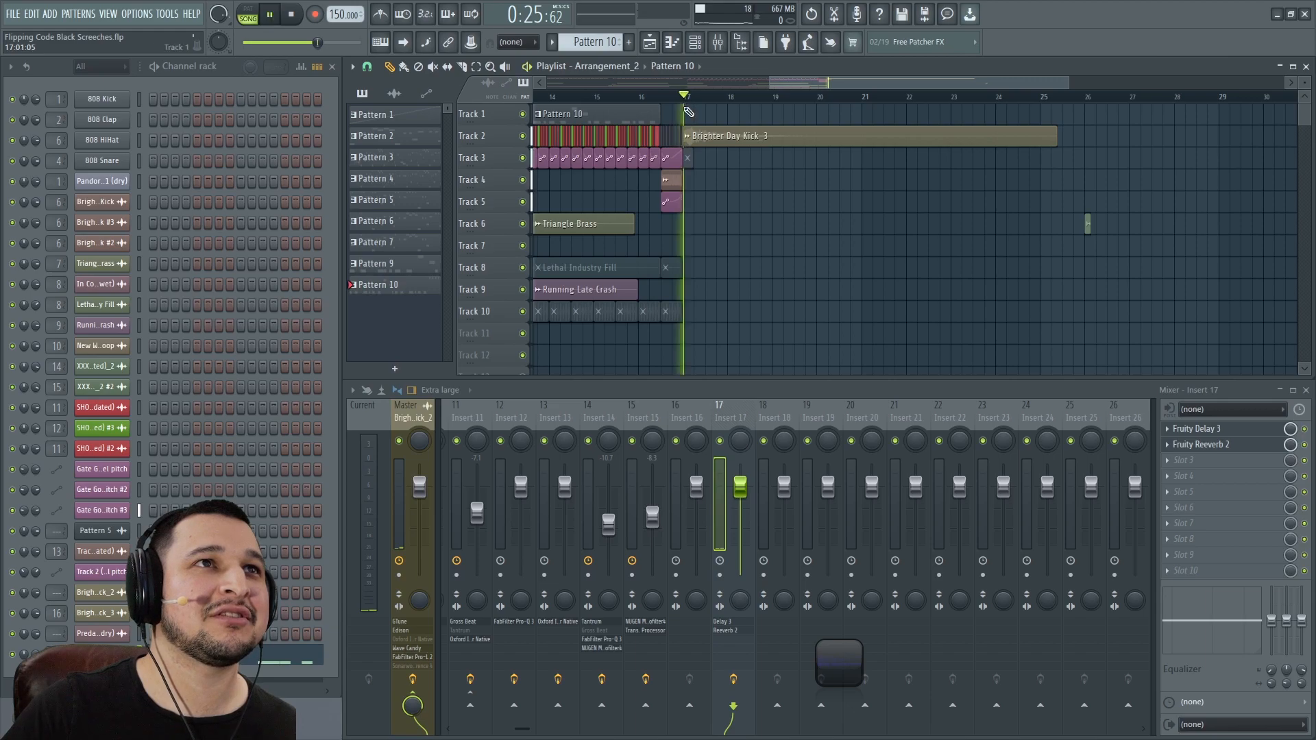
key(space)
Delete the Brighter Day Kick_3 clip on Track 2 and unmute the short Brighter Day Kick clip on Track 3 at bar 17
scroll(826, 79, up, 5)
right_click(762, 181)
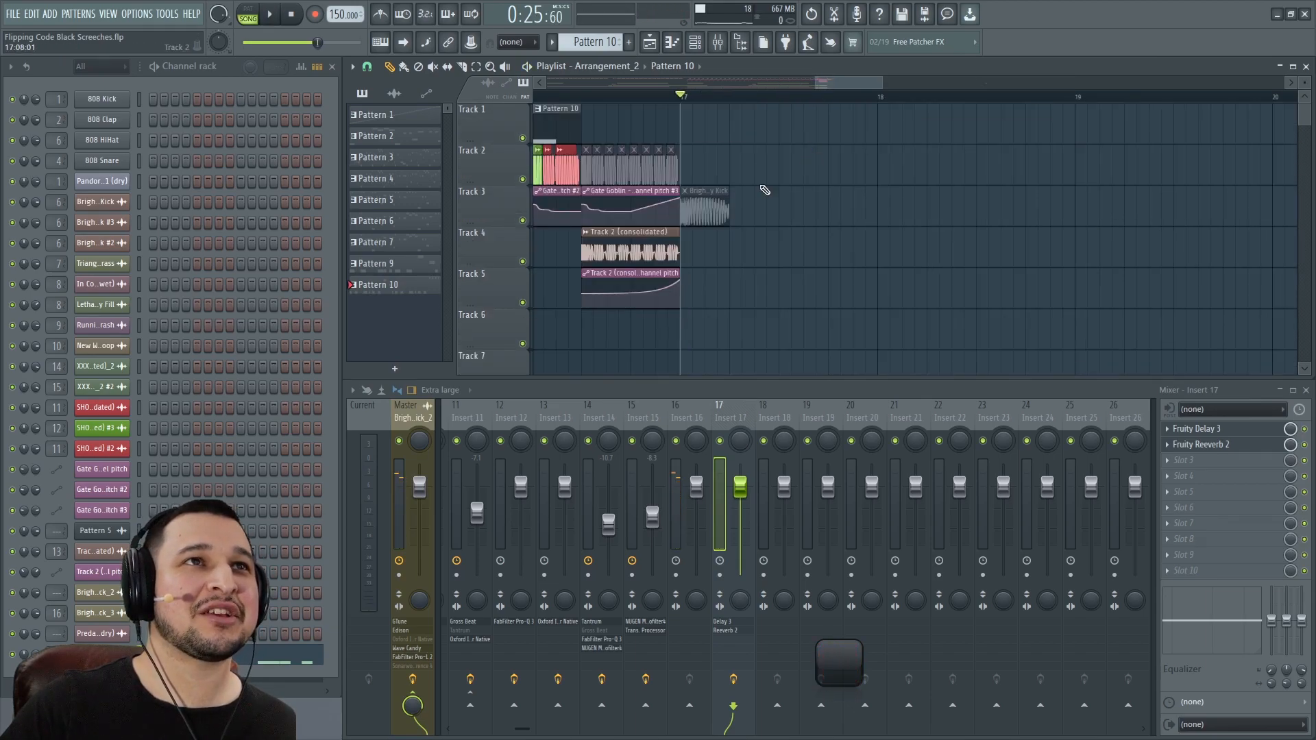
click(712, 213)
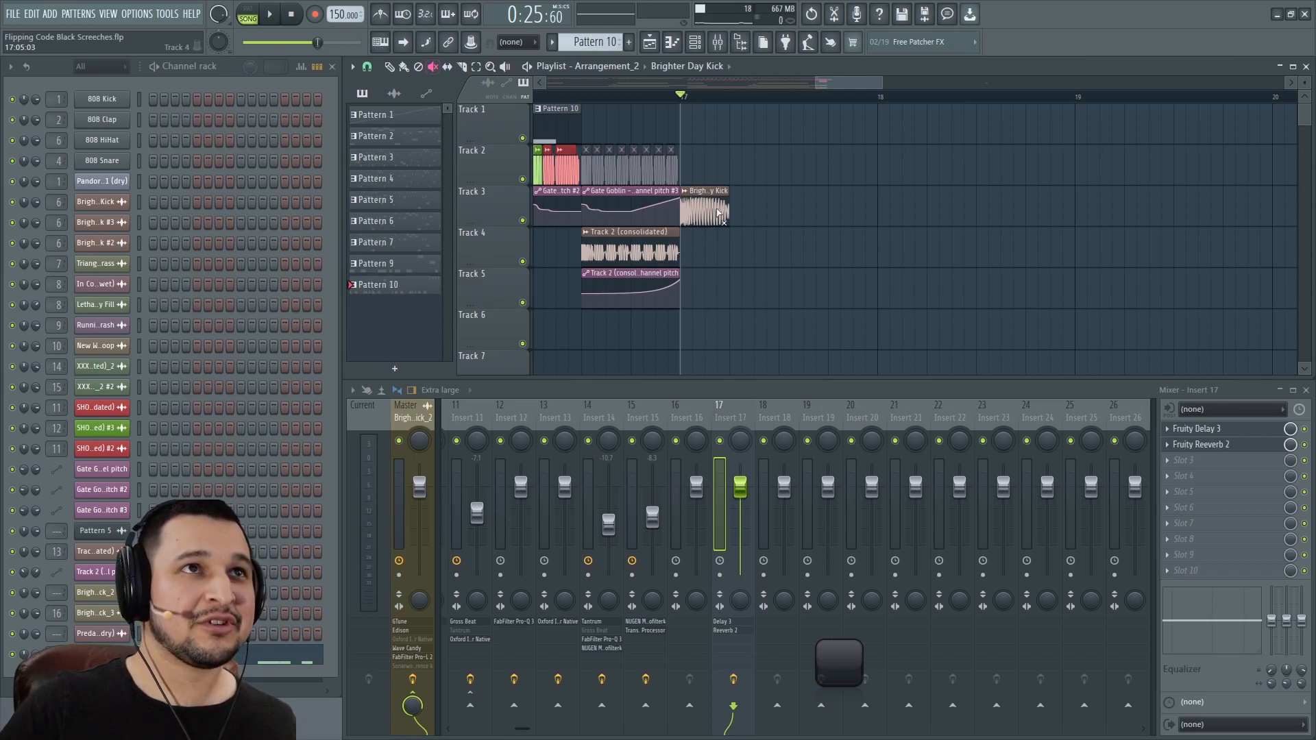
Open the Brighter Day Kick clip in Edison and place copies of its audio on Track 4 at bar 17 and Track 5 at bar 1
click(687, 194)
click(831, 229)
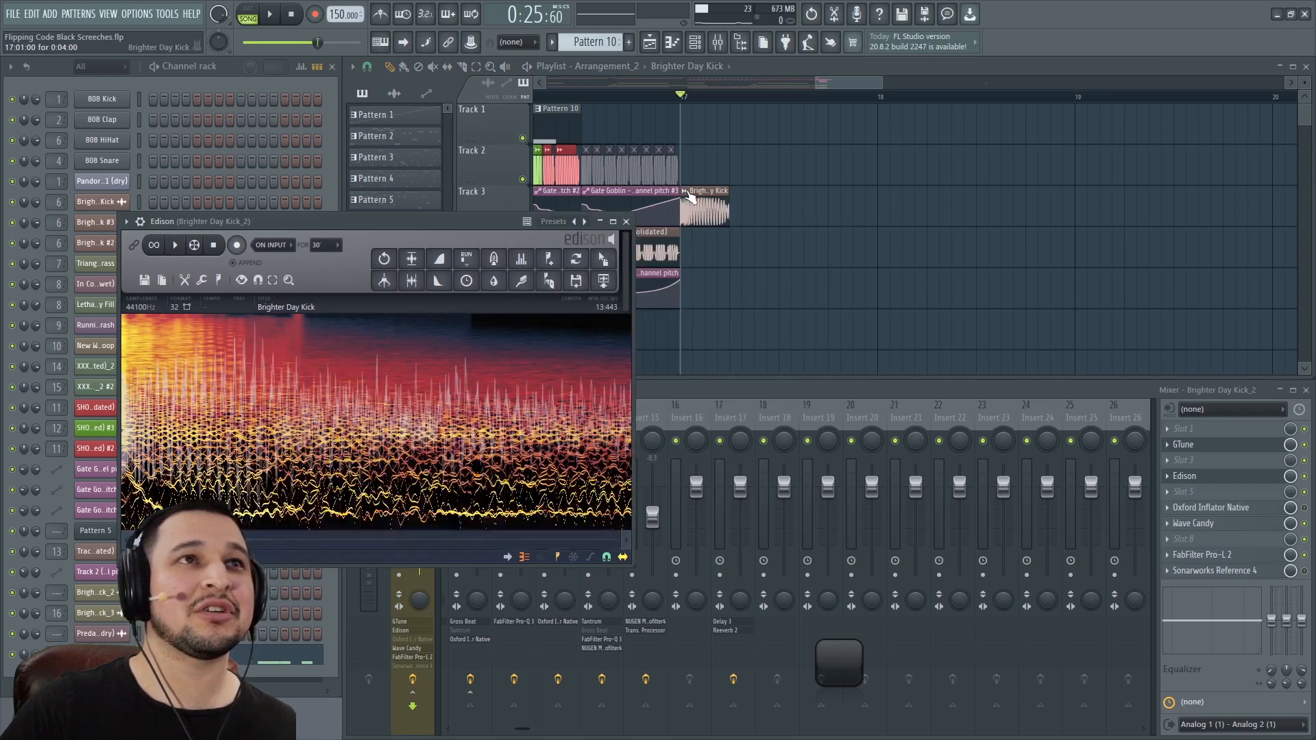
drag(606, 256, 724, 241)
ctrl+right_click(665, 240)
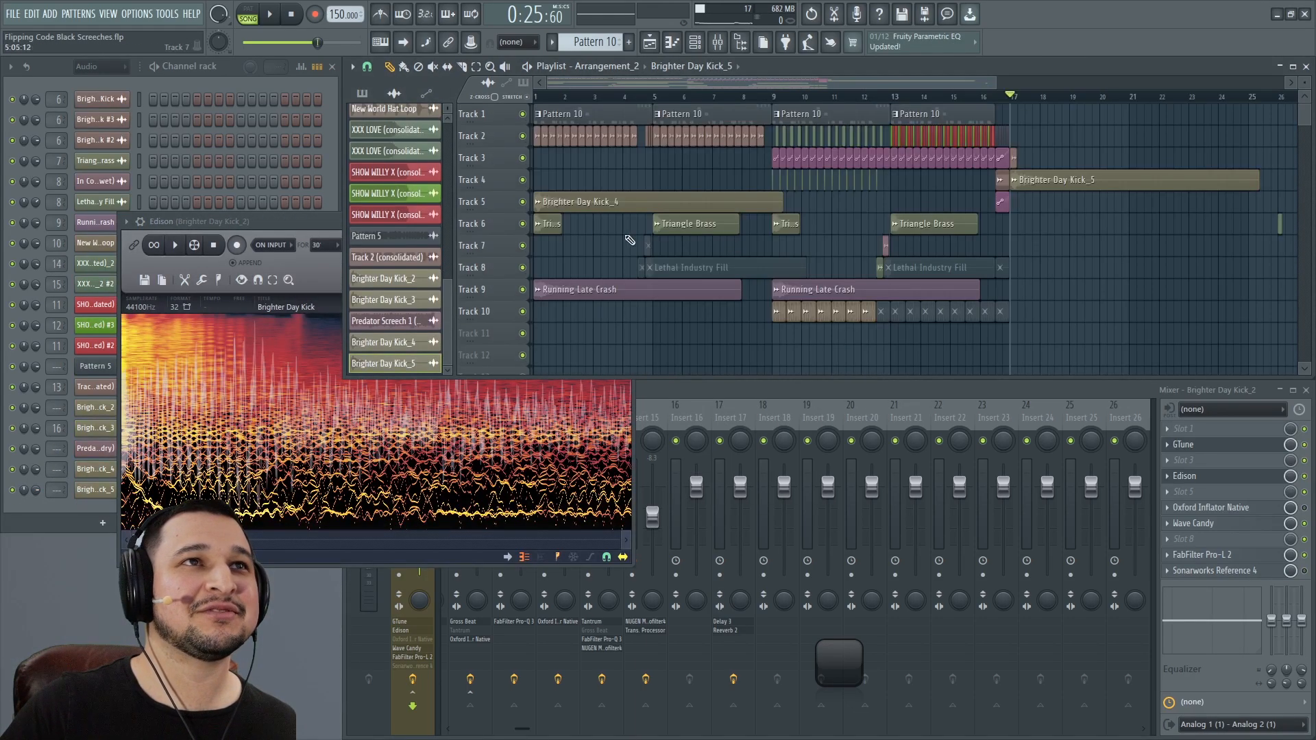
Solo Track 4, play the new kick clip from bar 17, and turn all tracks back on
ctrl+click(528, 180)
key(space)
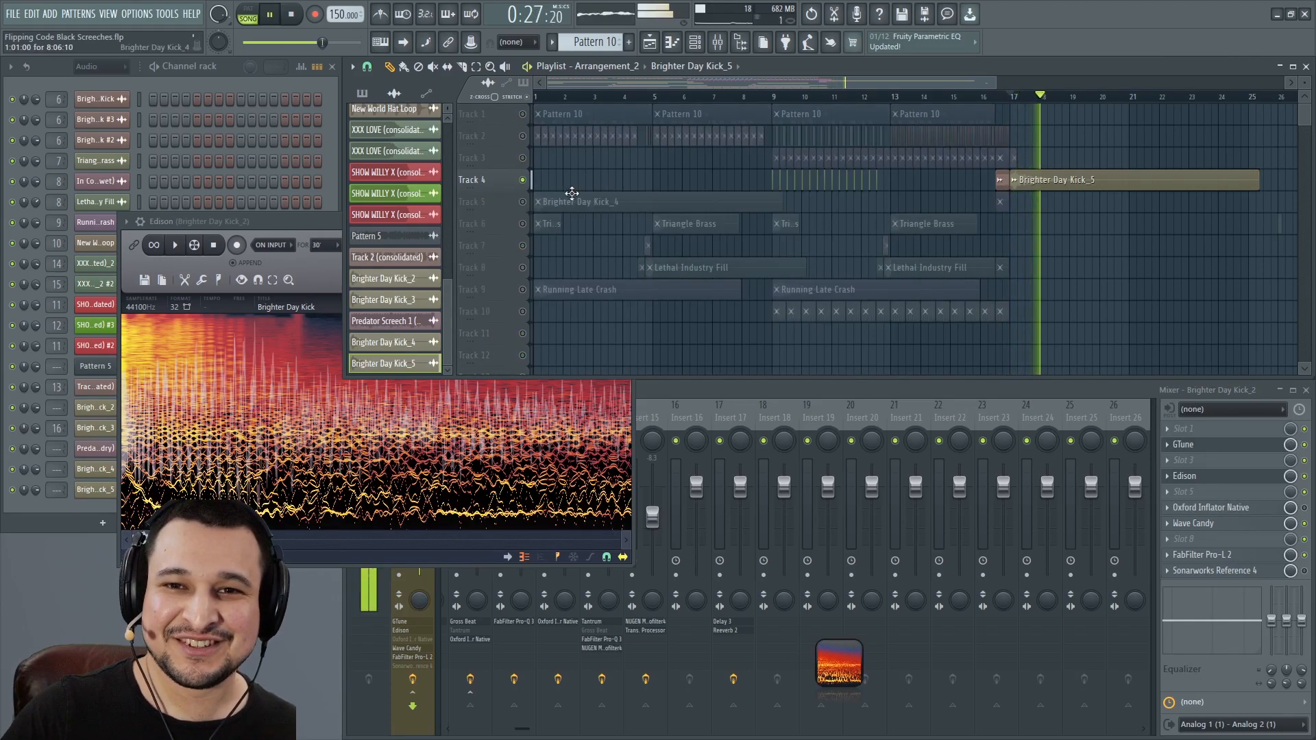
key(space)
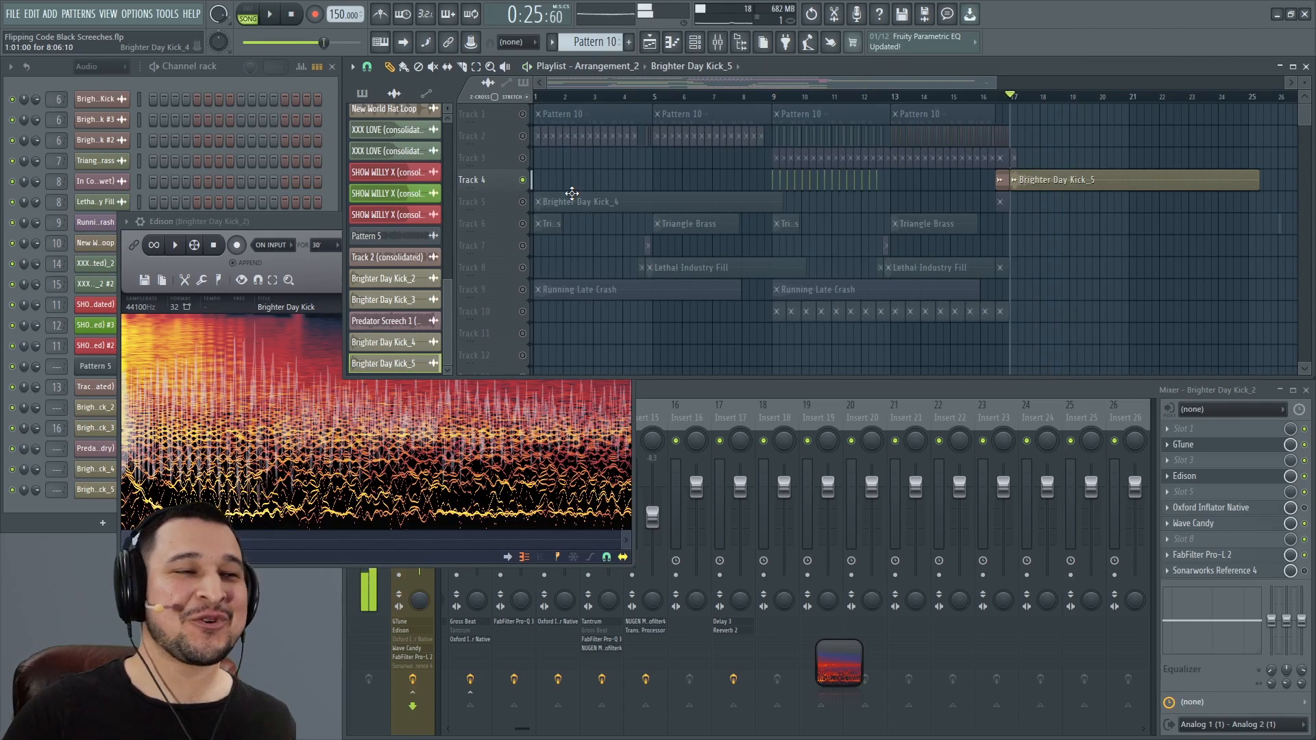
ctrl+click(524, 202)
ctrl+click(523, 201)
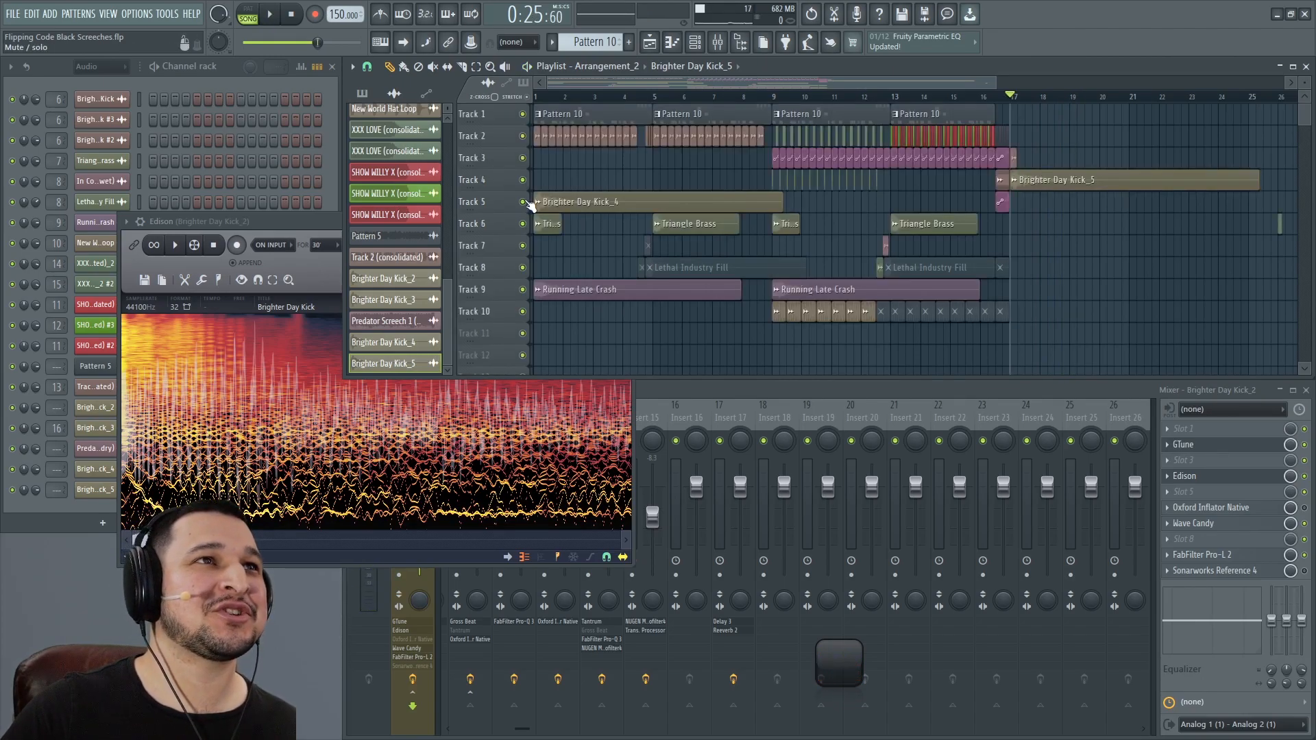
Mute the Brighter Day Kick_4 clip on Track 5 and close the Edison window
click(588, 205)
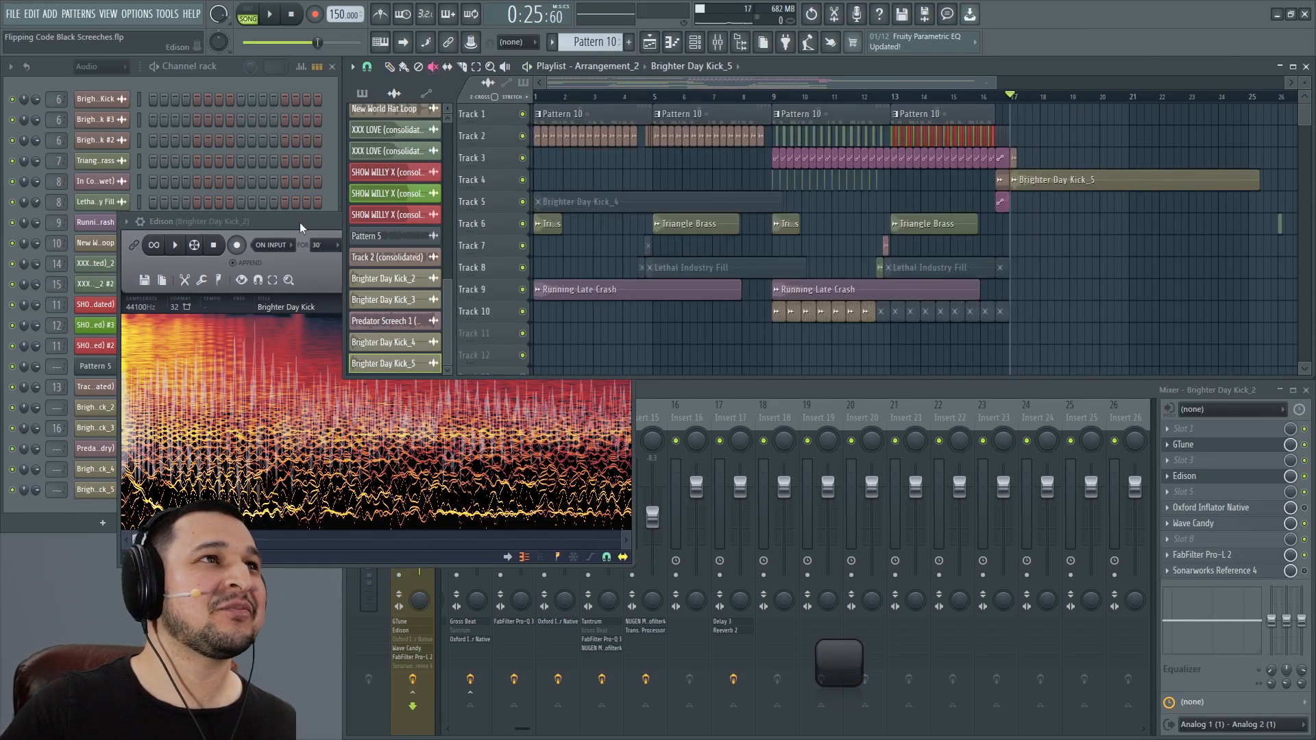
click(299, 222)
click(627, 221)
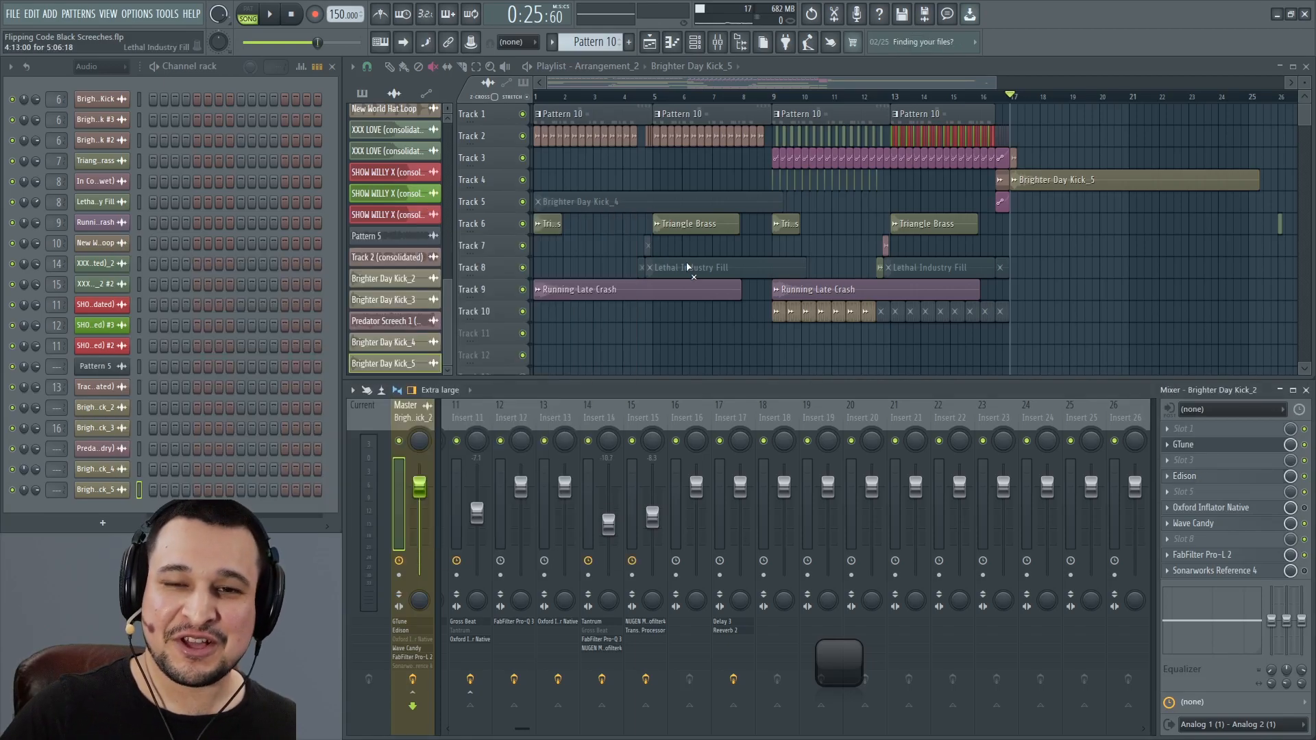